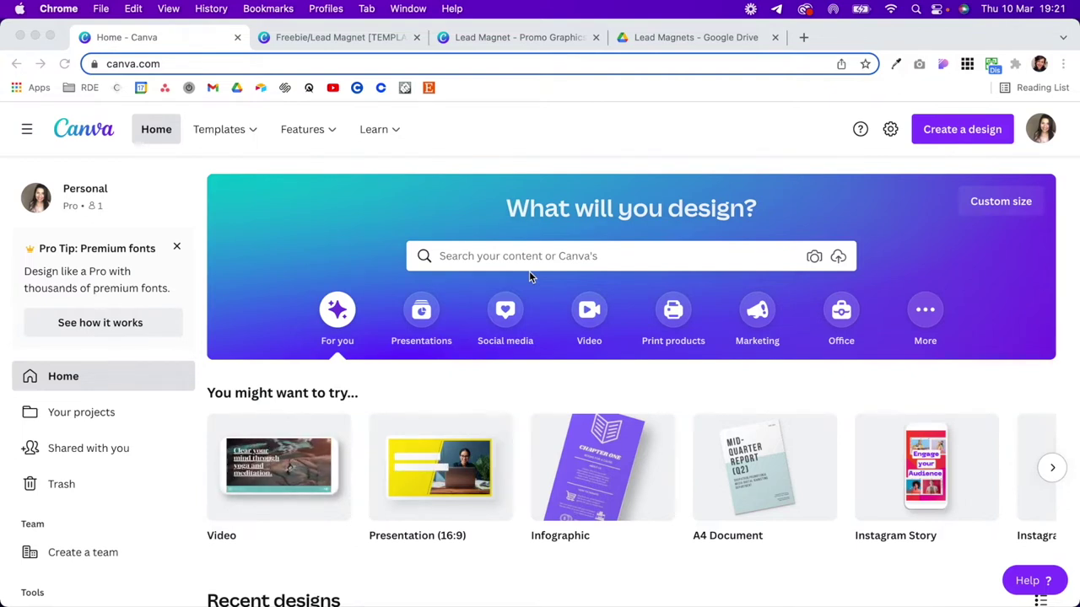
Open Canva's Create a design menu to see new design formats like Presentation (16:9)
{"action": "left_click", "coordinate": [945, 134]}
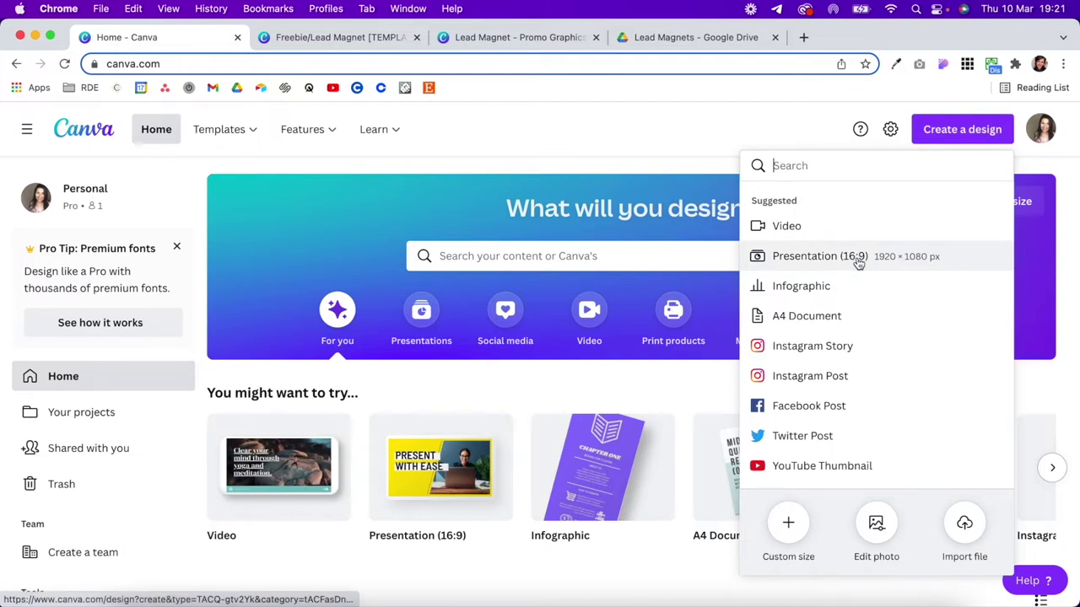
Start an A4 document and apply the booklet title page from the 'free lead magnet' template search
{"action": "left_click", "coordinate": [835, 325]}
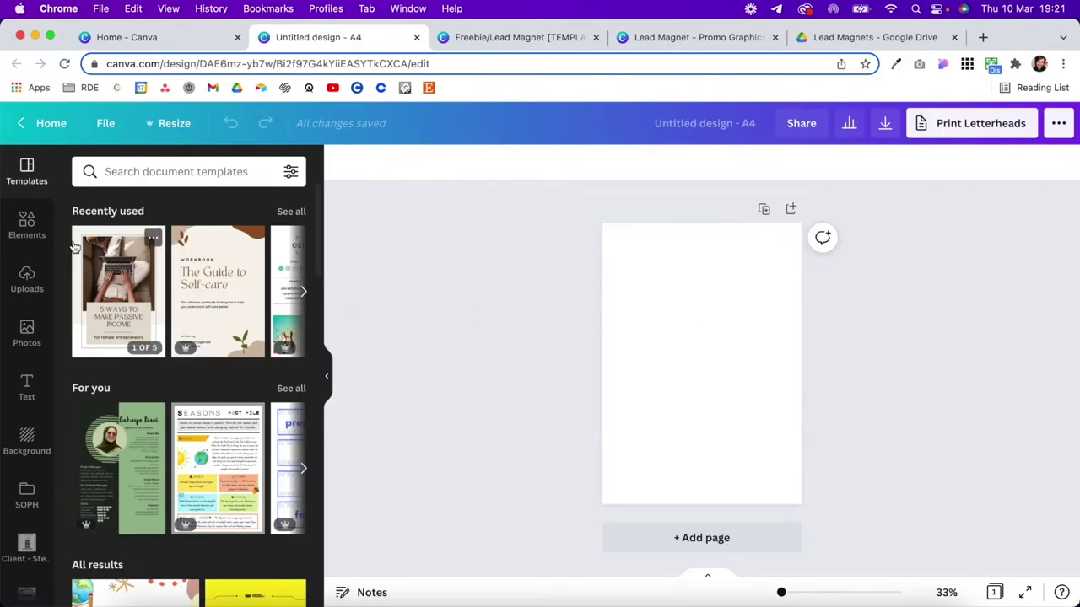
{"action": "left_click", "coordinate": [146, 168]}
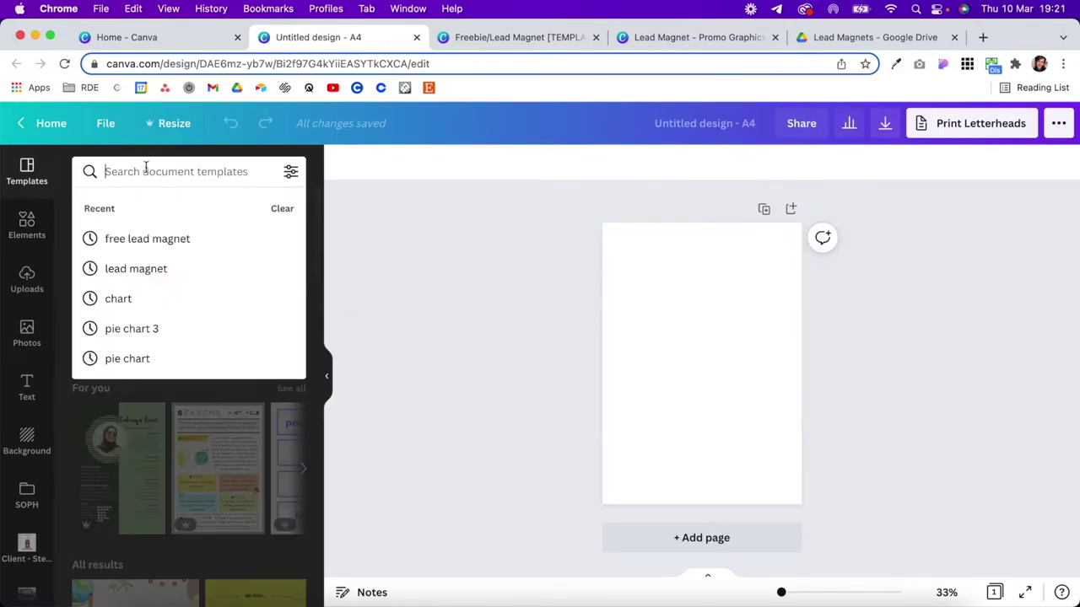
{"action": "left_click", "coordinate": [169, 240]}
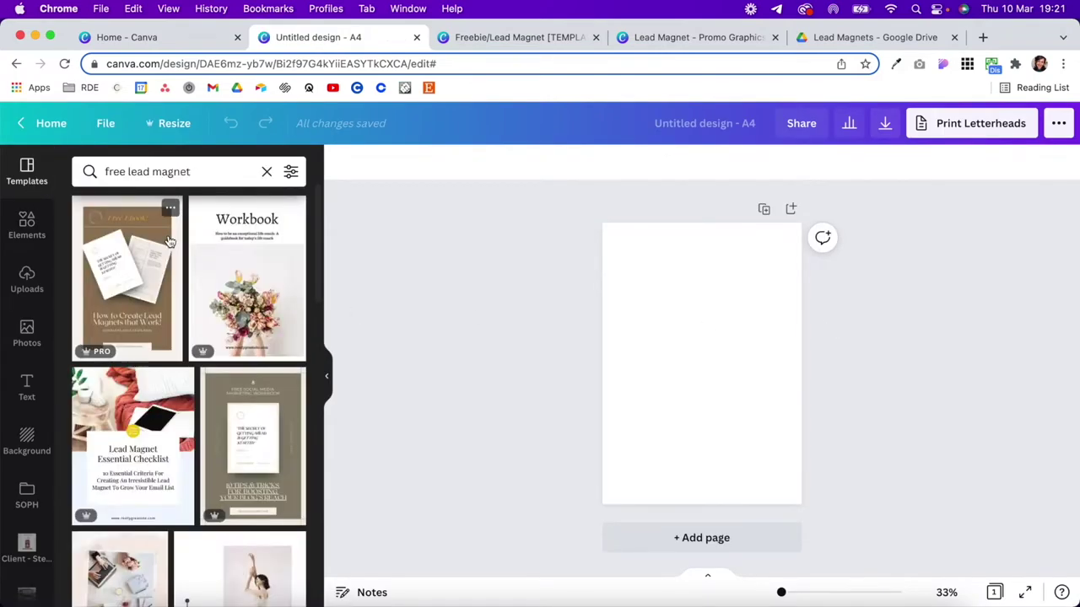
{"action": "scroll", "coordinate": [194, 456], "scroll_direction": "down", "scroll_amount": 4}
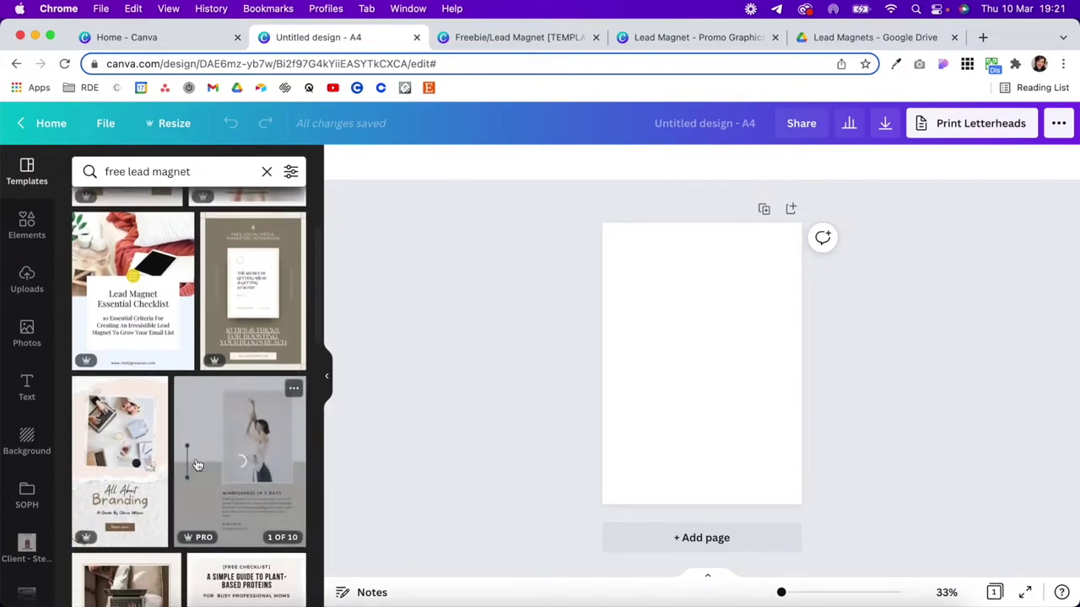
{"action": "scroll", "coordinate": [195, 466], "scroll_direction": "down", "scroll_amount": 2}
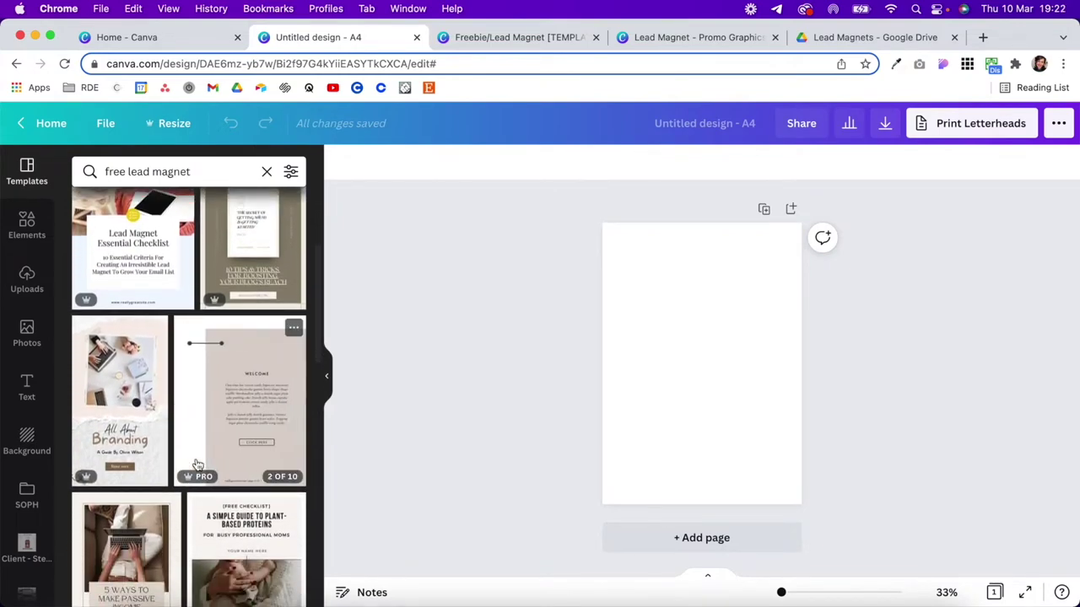
{"action": "scroll", "coordinate": [195, 465], "scroll_direction": "down", "scroll_amount": 8}
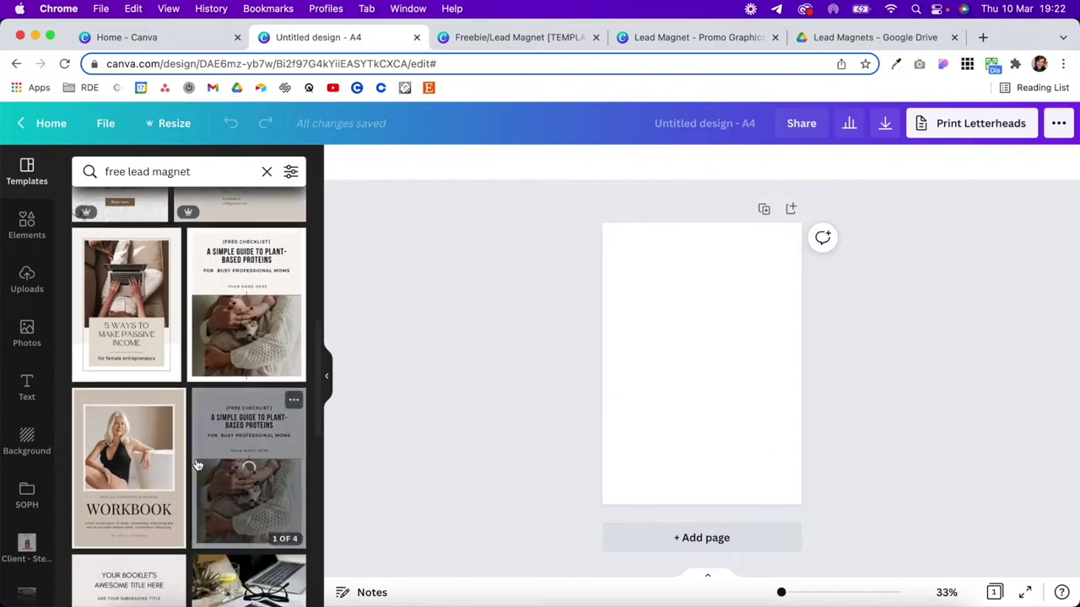
{"action": "scroll", "coordinate": [196, 466], "scroll_direction": "down", "scroll_amount": 8}
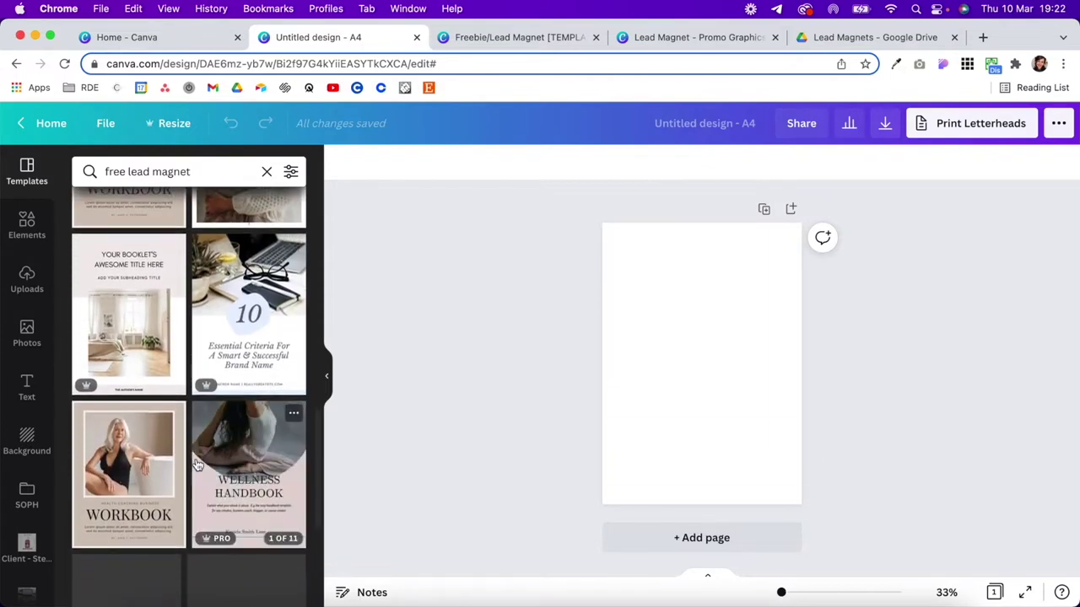
{"action": "left_click", "coordinate": [140, 333]}
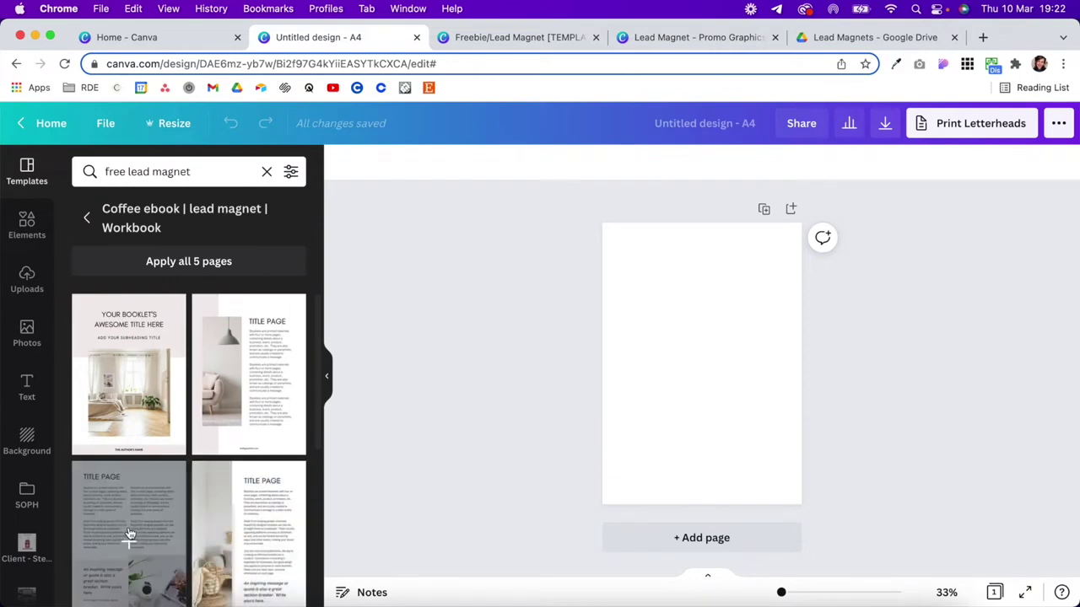
{"action": "left_click", "coordinate": [132, 368]}
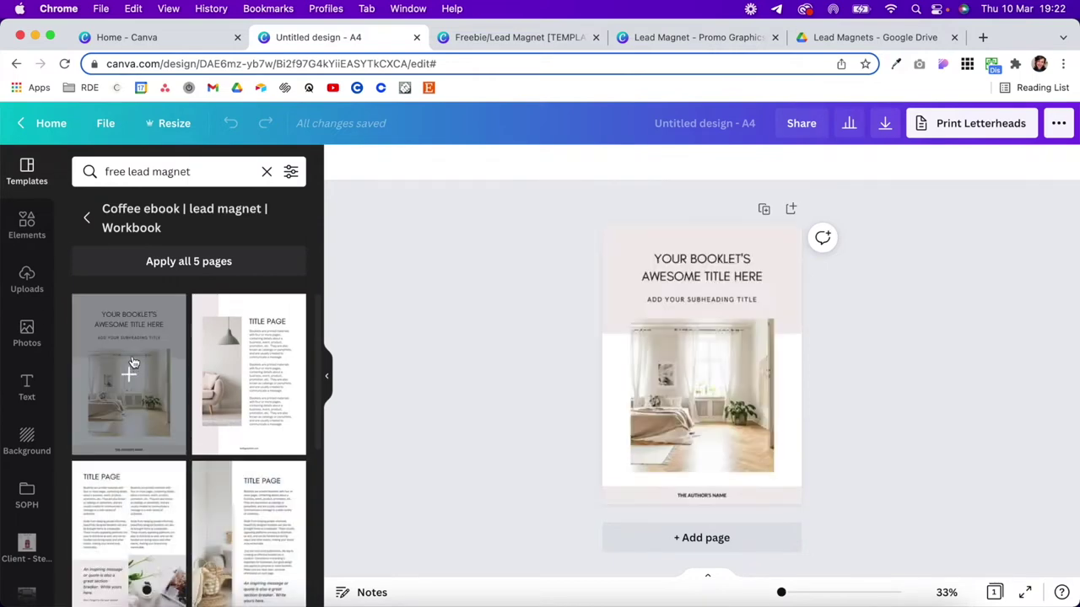
Add the Better Work-Life Balance Contents page as page 2, then switch to the Freebie/Lead Magnet [TEMPLATE] design
{"action": "left_click", "coordinate": [88, 219]}
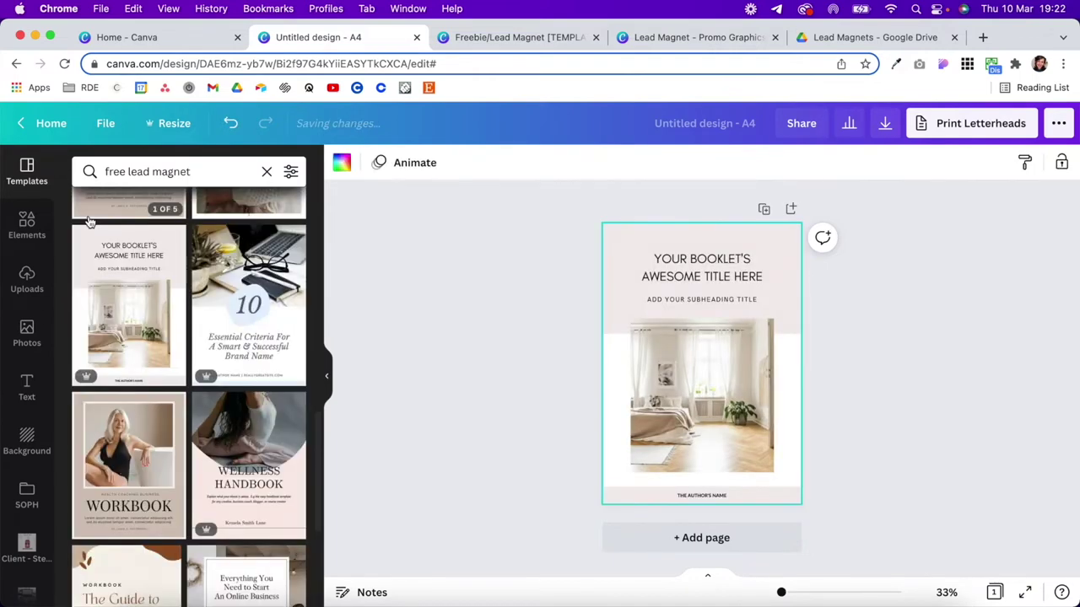
{"action": "scroll", "coordinate": [222, 424], "scroll_direction": "down", "scroll_amount": 3}
{"action": "scroll", "coordinate": [222, 424], "scroll_direction": "down", "scroll_amount": 5}
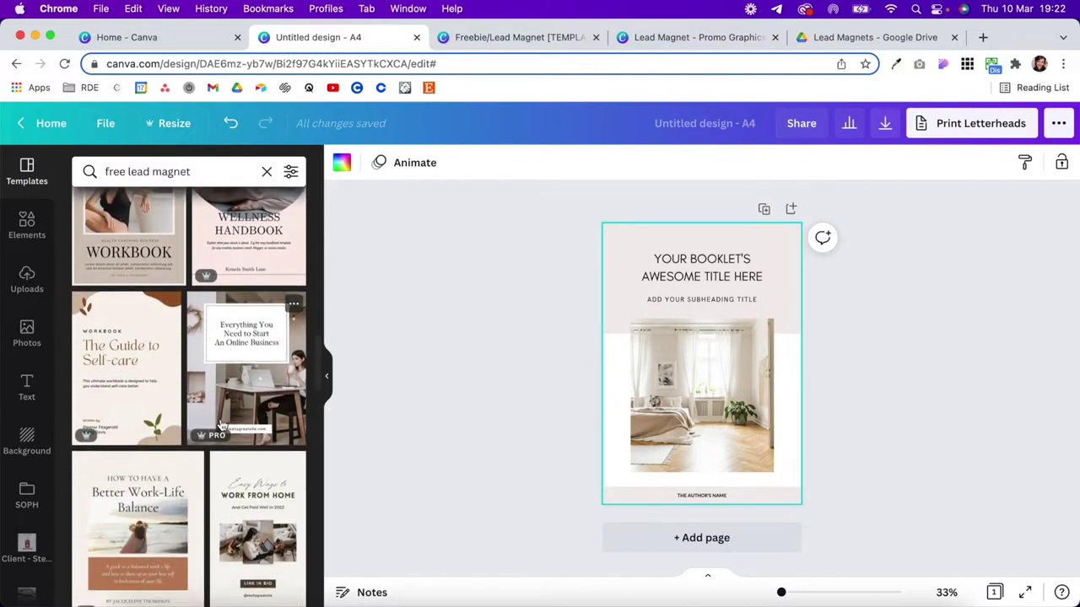
{"action": "left_click", "coordinate": [154, 480]}
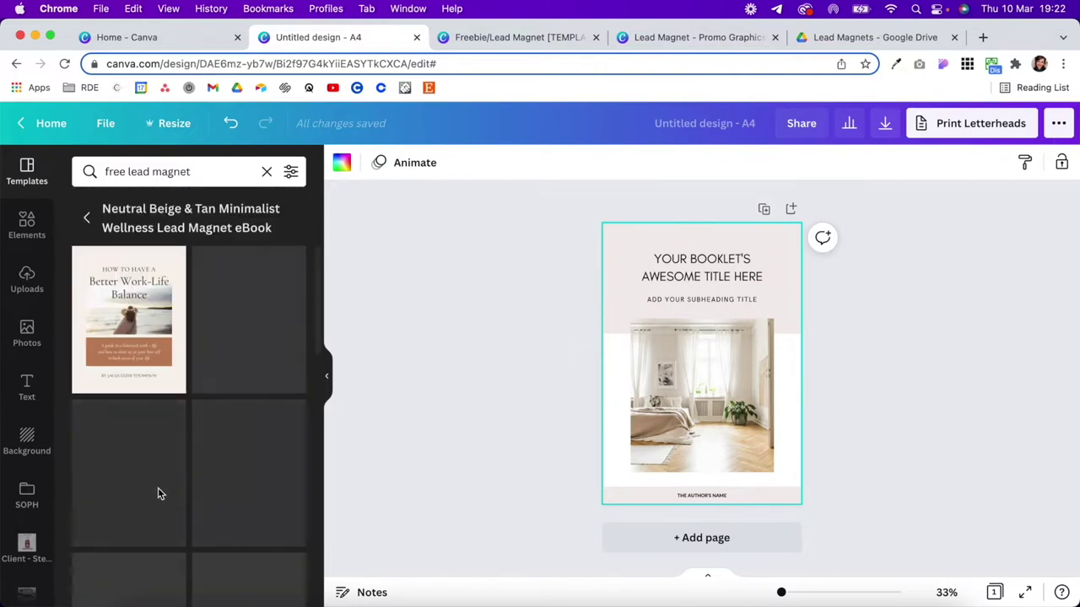
{"action": "left_click", "coordinate": [248, 366]}
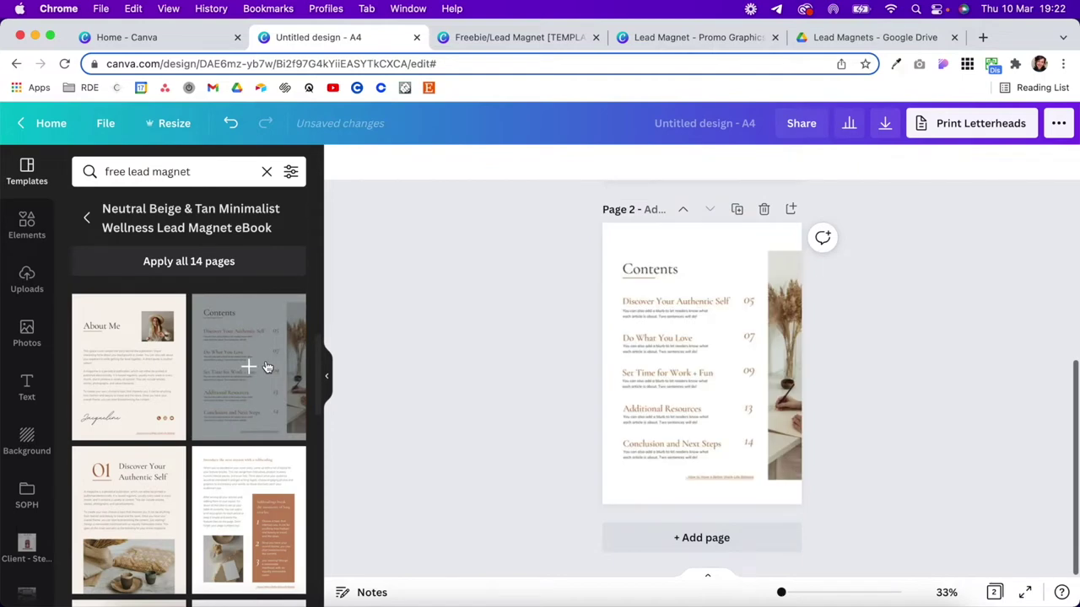
{"action": "left_click", "coordinate": [639, 490]}
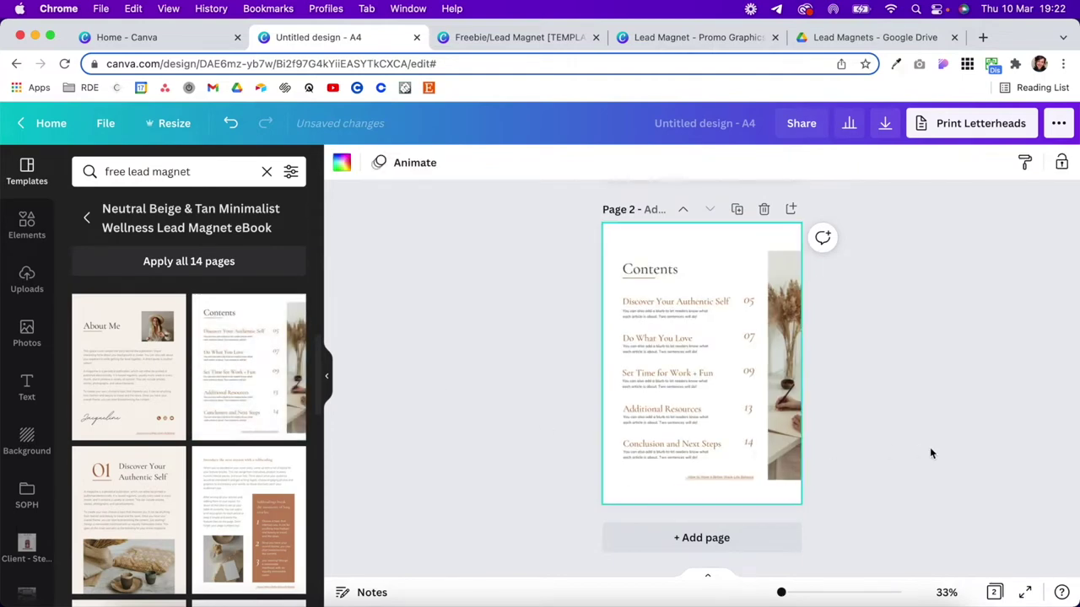
{"action": "scroll", "coordinate": [708, 377], "scroll_direction": "up", "scroll_amount": 3}
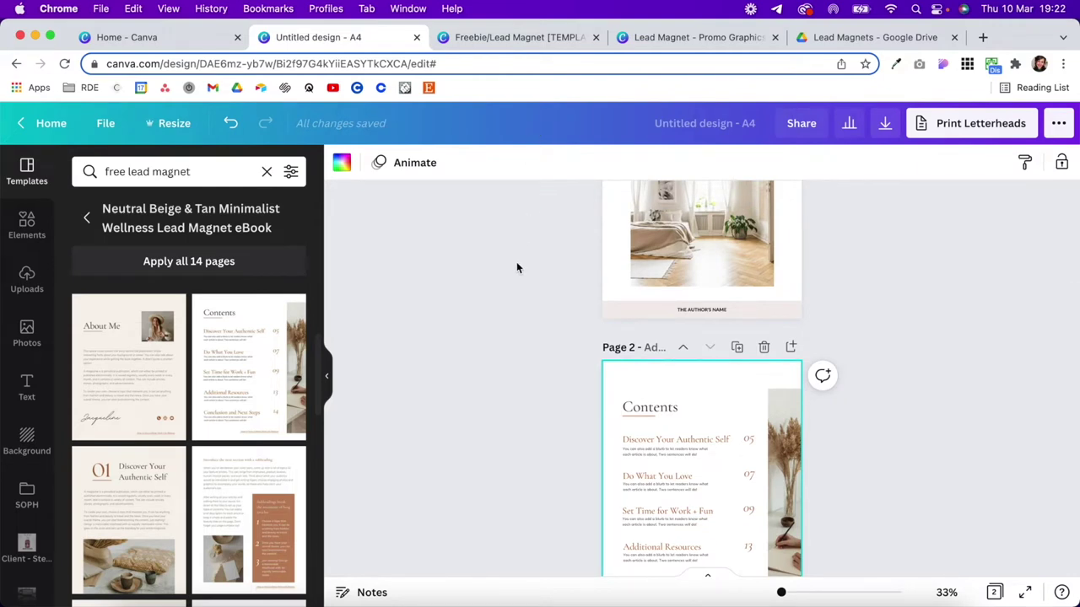
{"action": "left_click", "coordinate": [510, 38]}
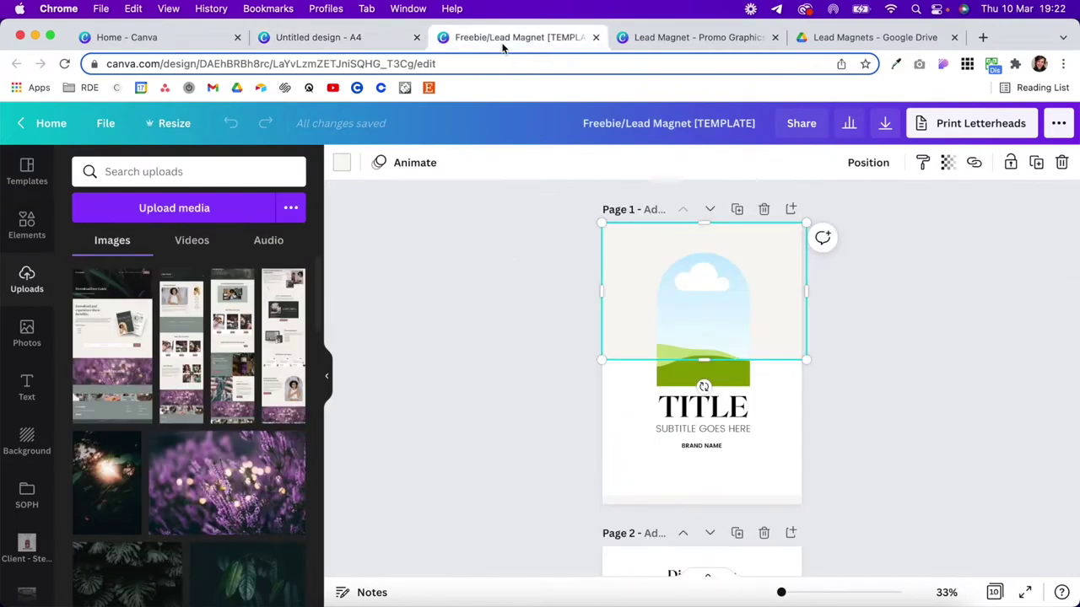
{"action": "left_click", "coordinate": [996, 593]}
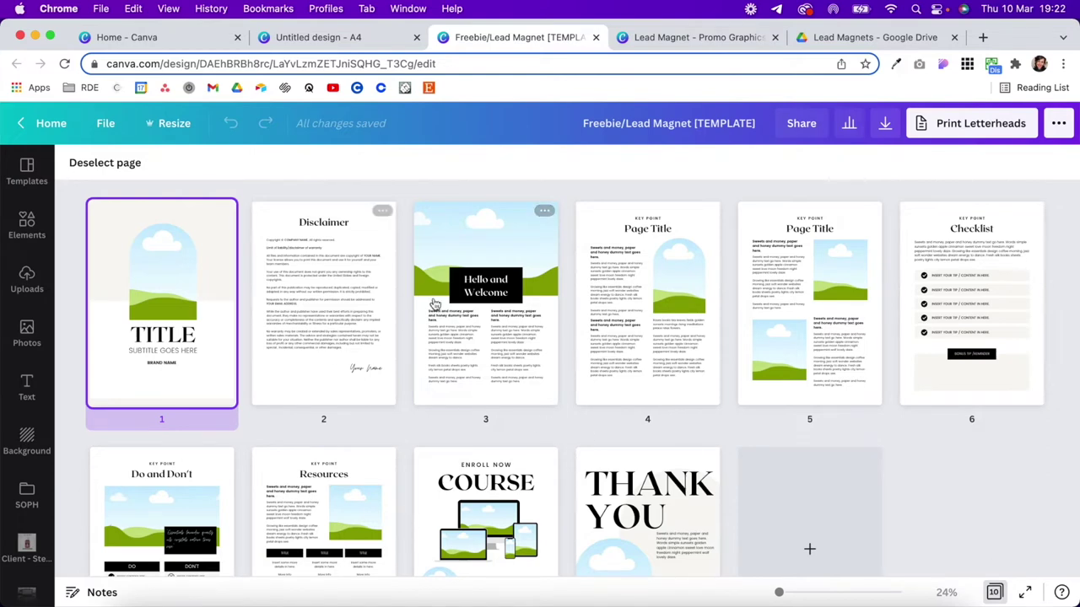
{"action": "double_click", "coordinate": [208, 268]}
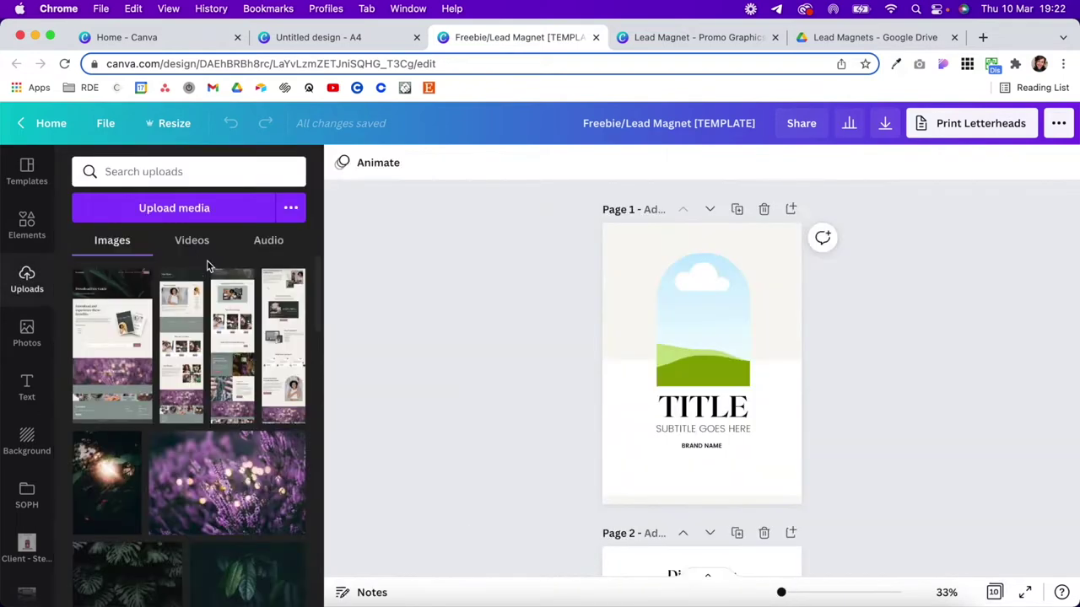
{"action": "left_click", "coordinate": [622, 267]}
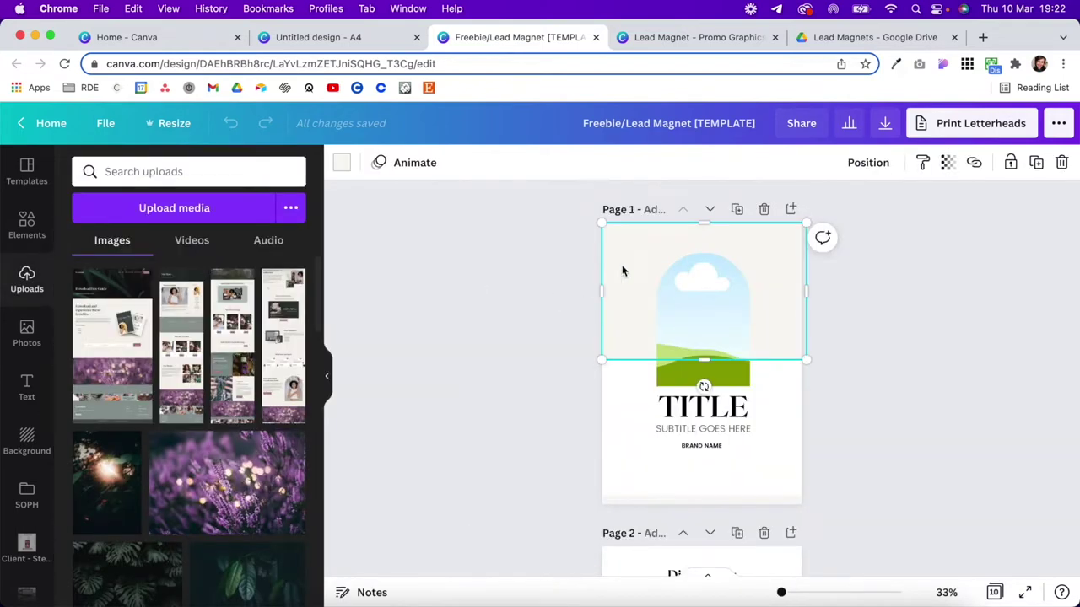
{"action": "left_click", "coordinate": [342, 165]}
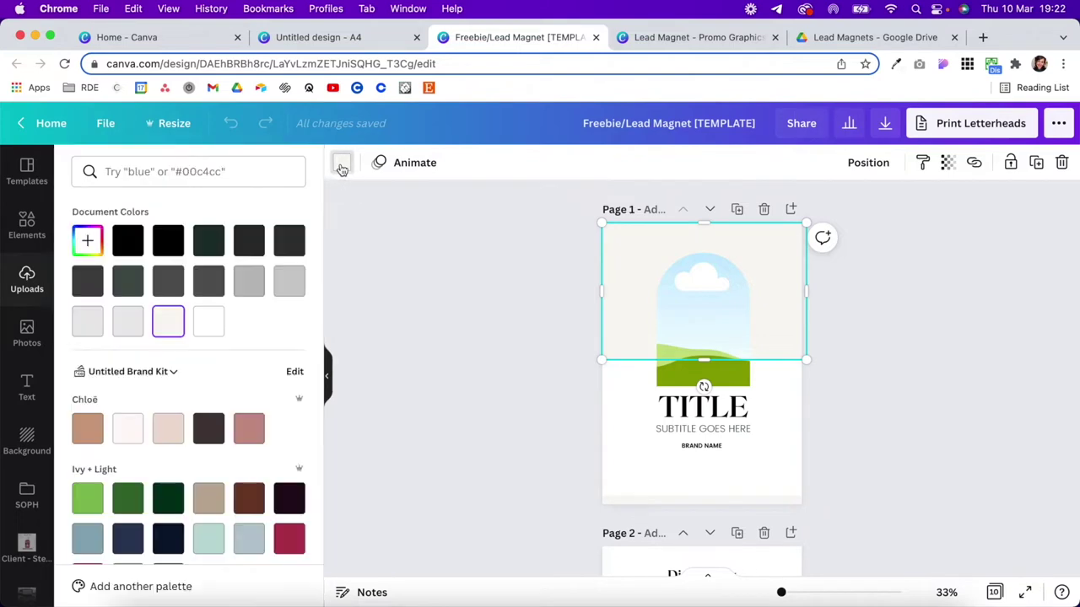
Add the dark leafy sunlight photo from uploads to page 1 as a colour source
{"action": "left_click", "coordinate": [90, 243]}
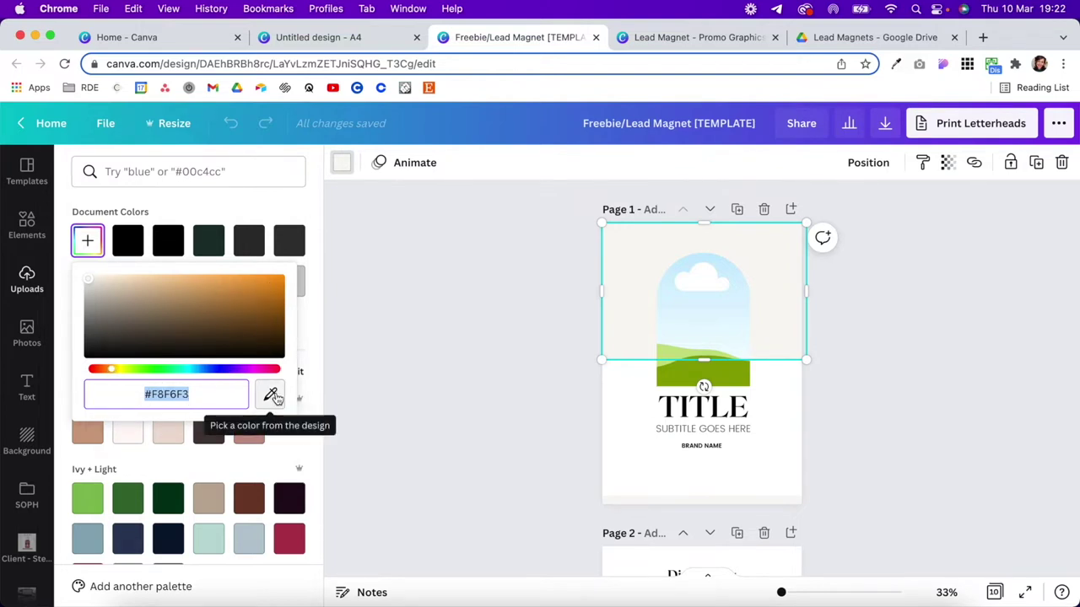
{"action": "left_click", "coordinate": [24, 289]}
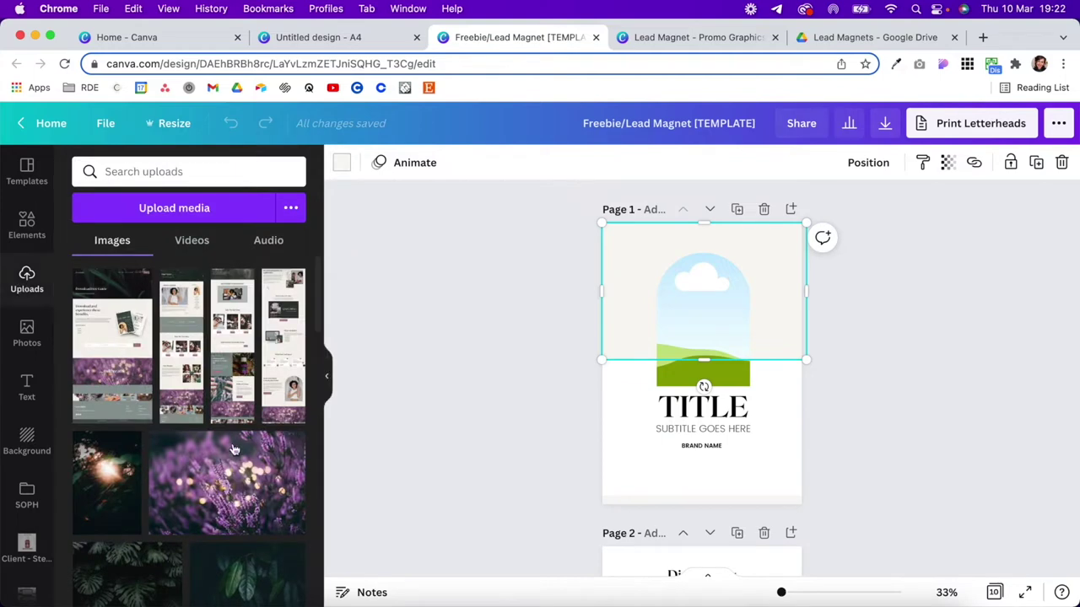
{"action": "left_click", "coordinate": [120, 484]}
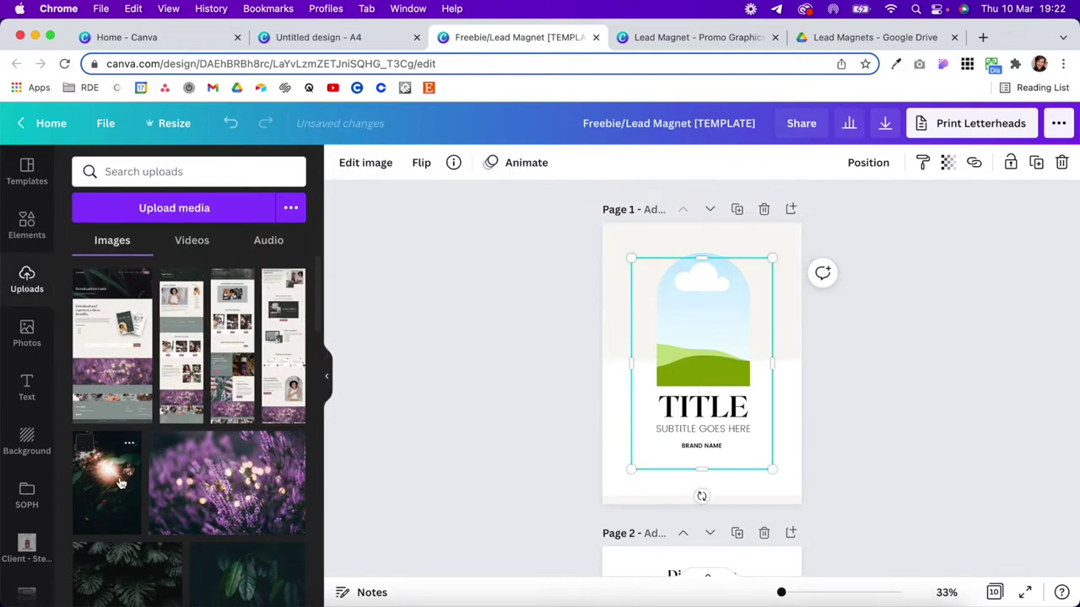
Recolour the beige top shape brown #8D5B47 sampled from the photo, then delete the photo
{"action": "left_click", "coordinate": [627, 243]}
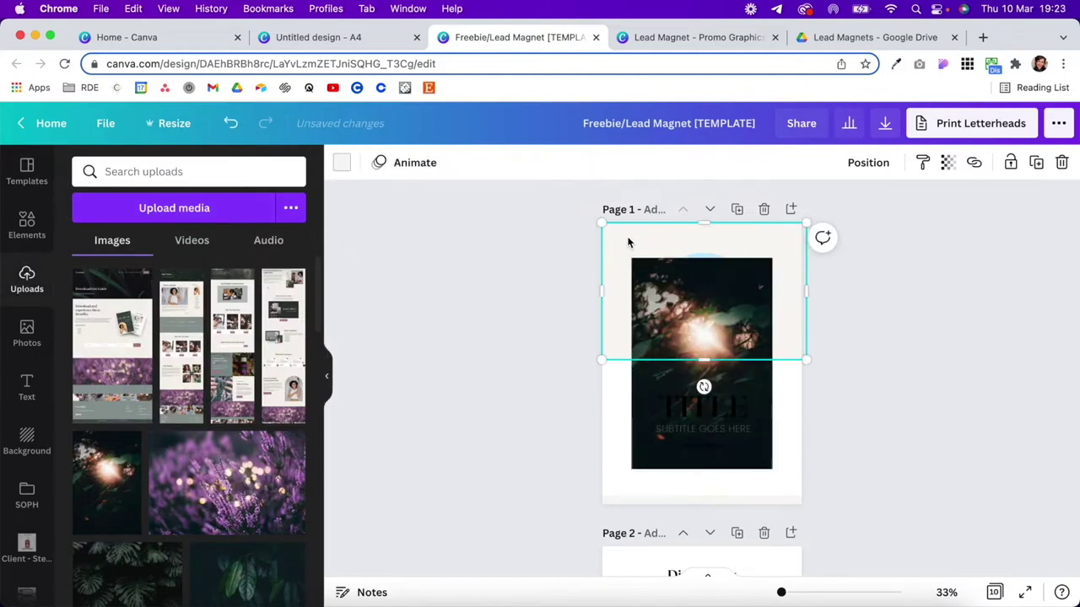
{"action": "left_click", "coordinate": [341, 162]}
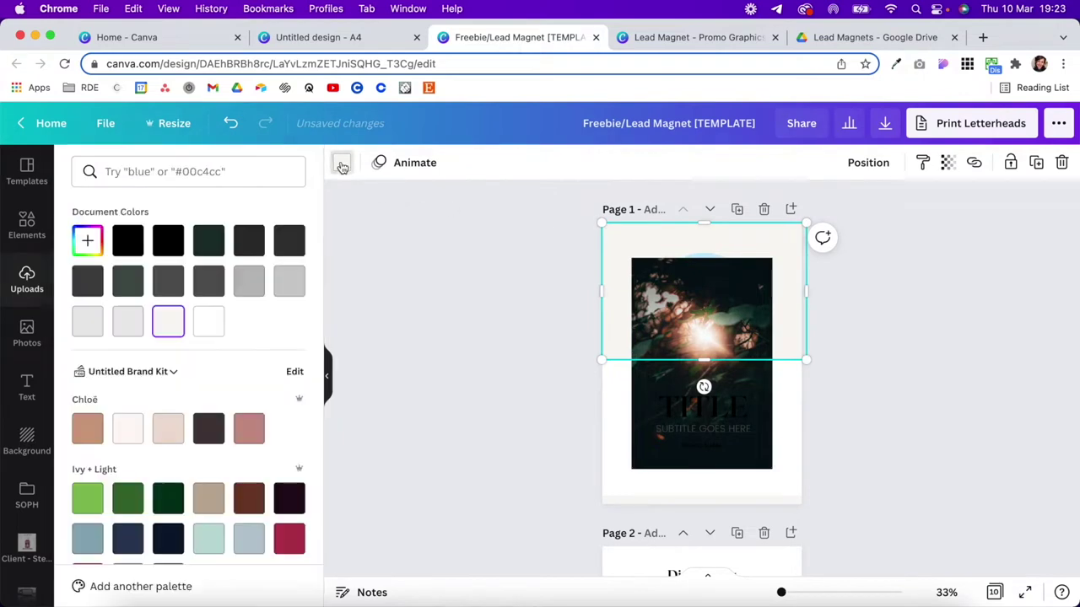
{"action": "left_click", "coordinate": [87, 241]}
{"action": "left_click", "coordinate": [270, 394]}
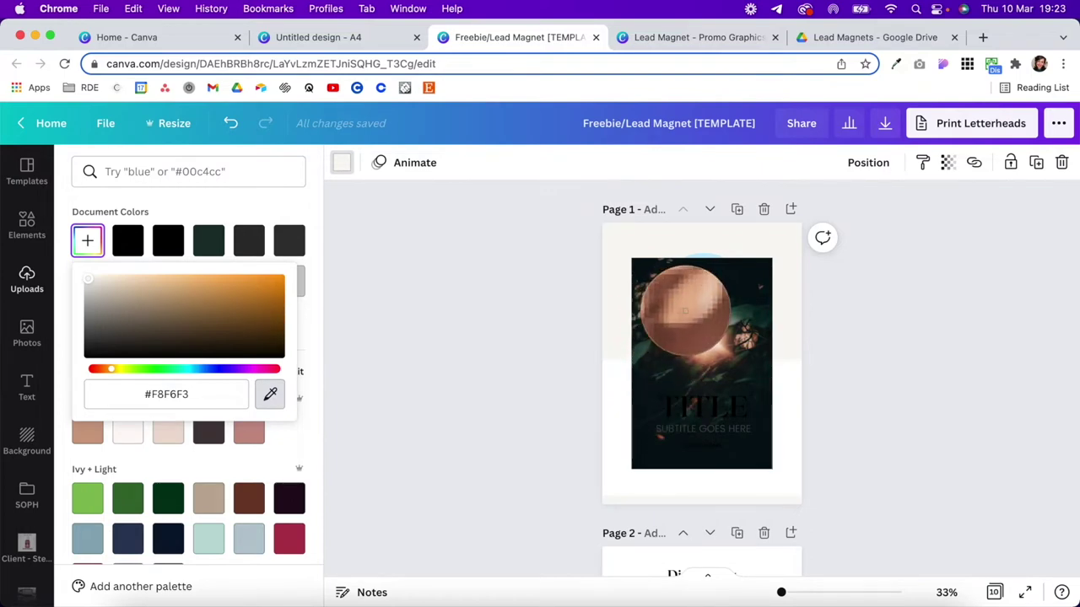
{"action": "left_click", "coordinate": [685, 314]}
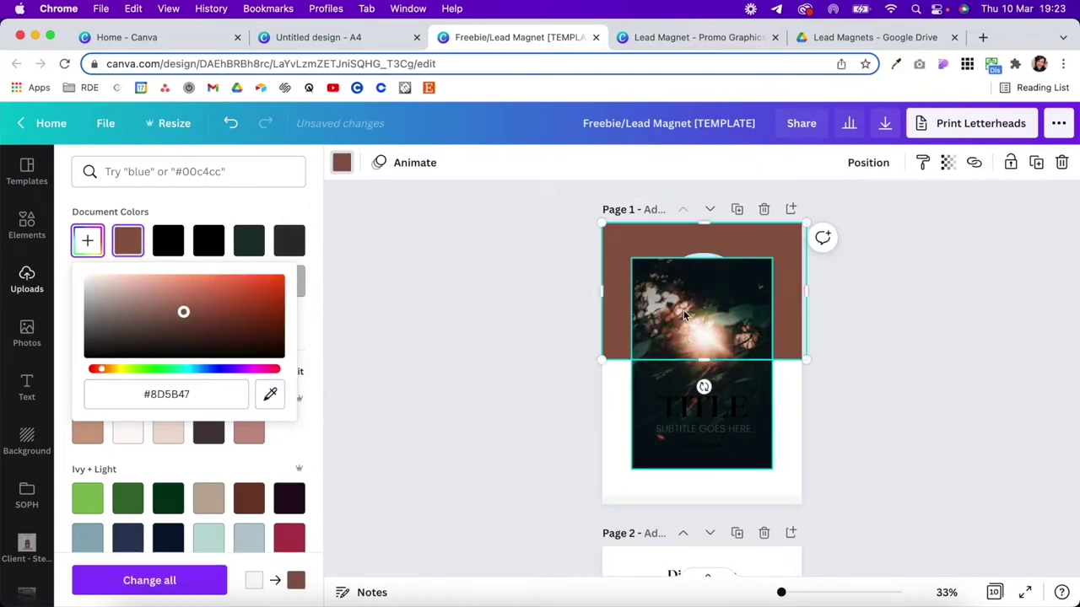
{"action": "left_click", "coordinate": [755, 466]}
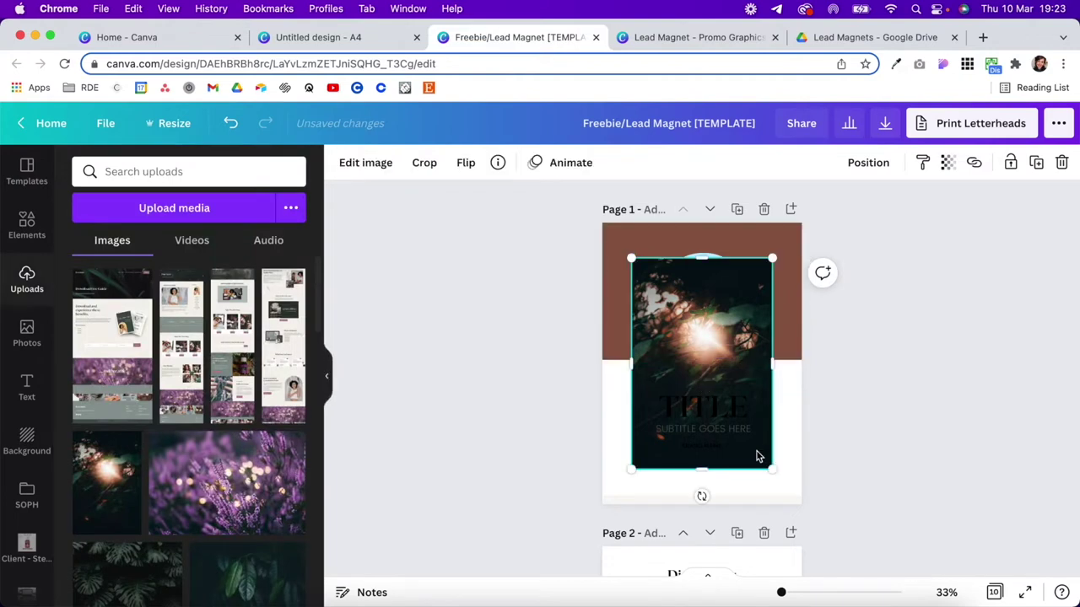
{"action": "key", "text": "Delete"}
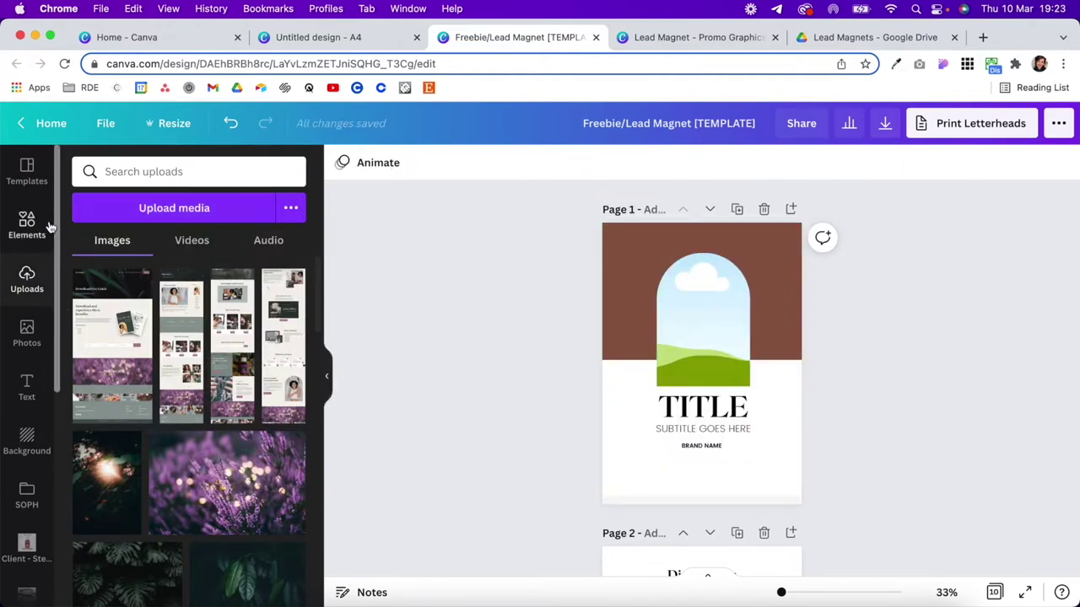
{"action": "left_click", "coordinate": [26, 336]}
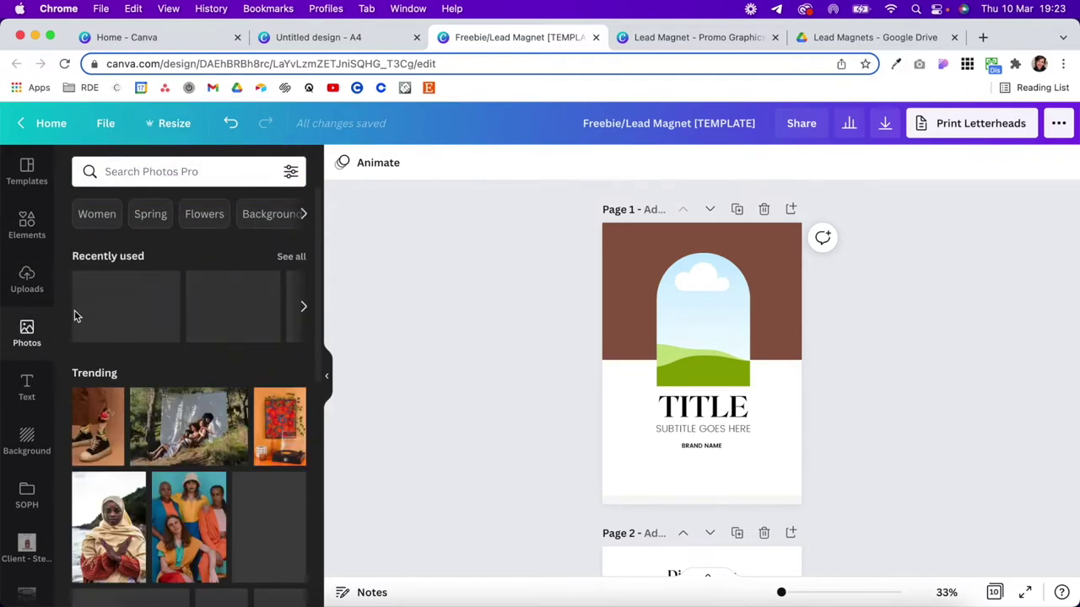
Search photos for 'Women' and try the hat-wearing woman photo in the arch frame, then remove it
{"action": "left_click", "coordinate": [145, 171]}
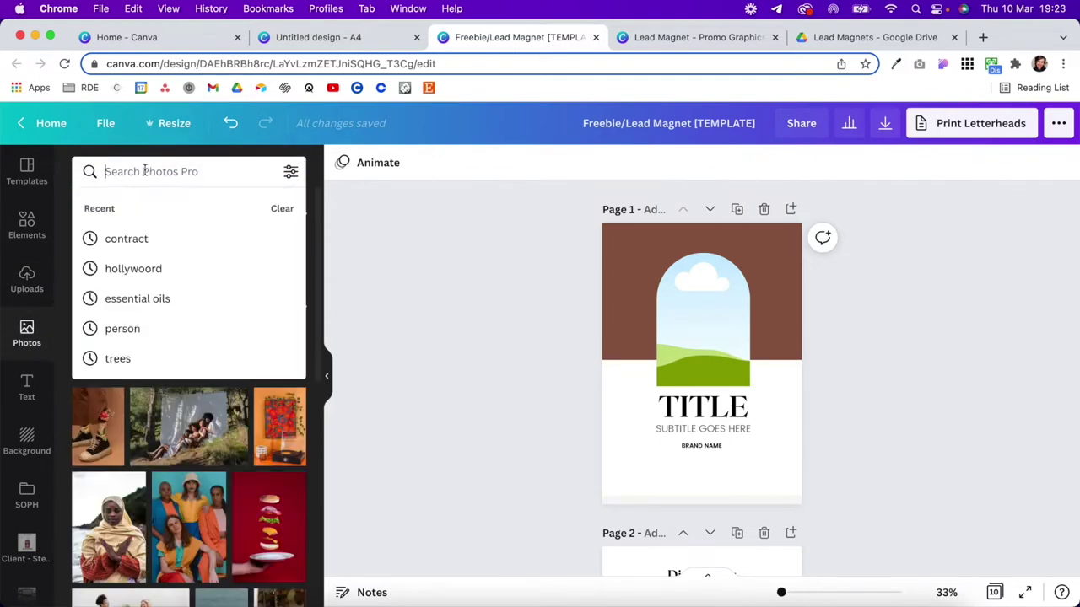
{"action": "left_click", "coordinate": [421, 214]}
{"action": "left_click", "coordinate": [112, 215]}
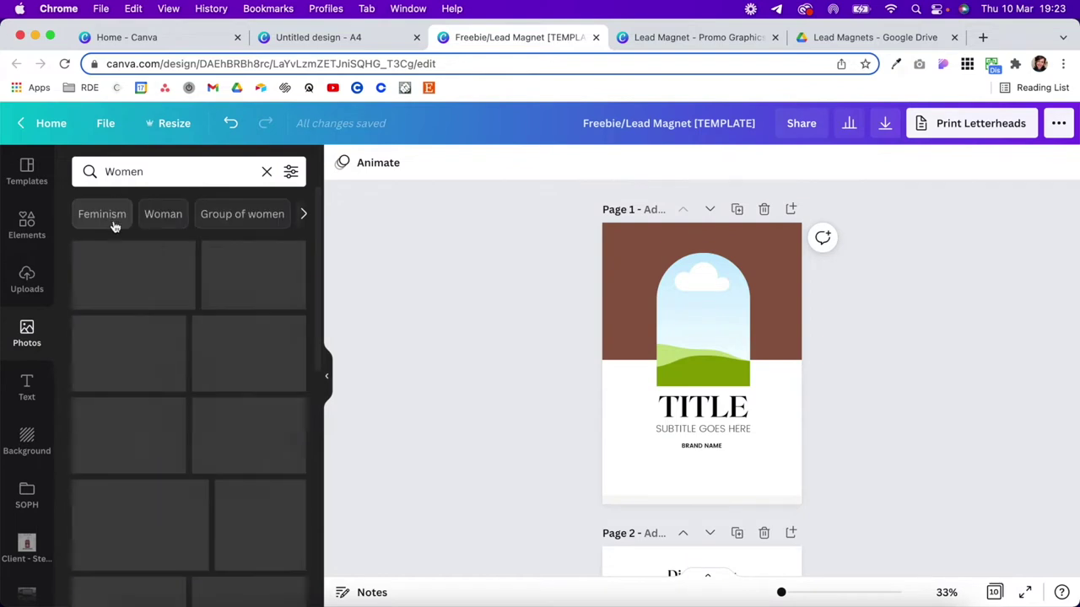
{"action": "left_click_drag", "start_coordinate": [248, 525], "coordinate": [633, 248]}
{"action": "double_click", "coordinate": [678, 313]}
{"action": "left_click", "coordinate": [911, 405]}
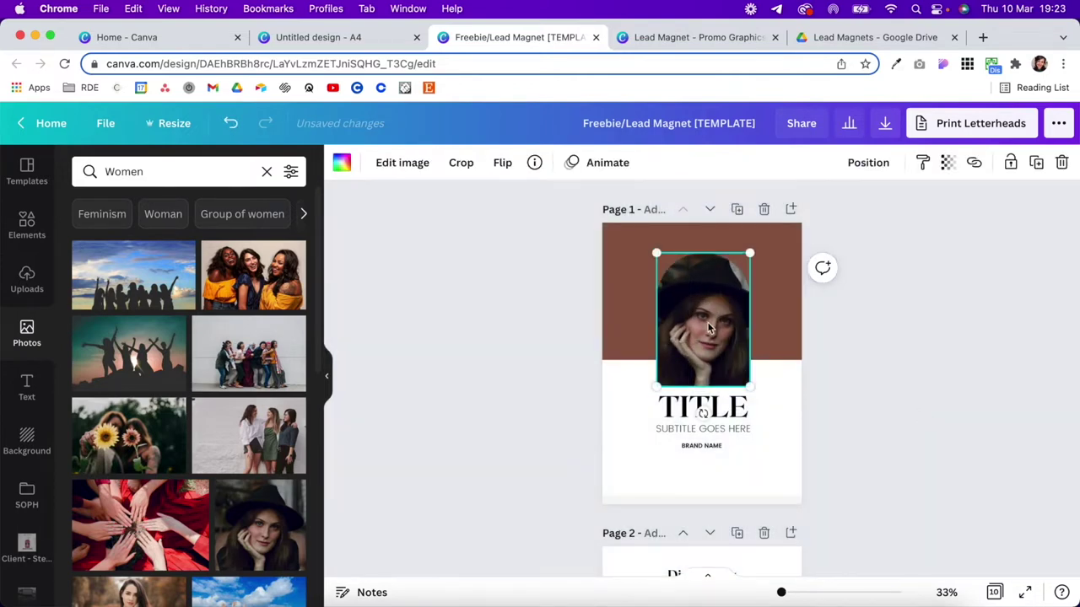
{"action": "key", "text": "BackSpace"}
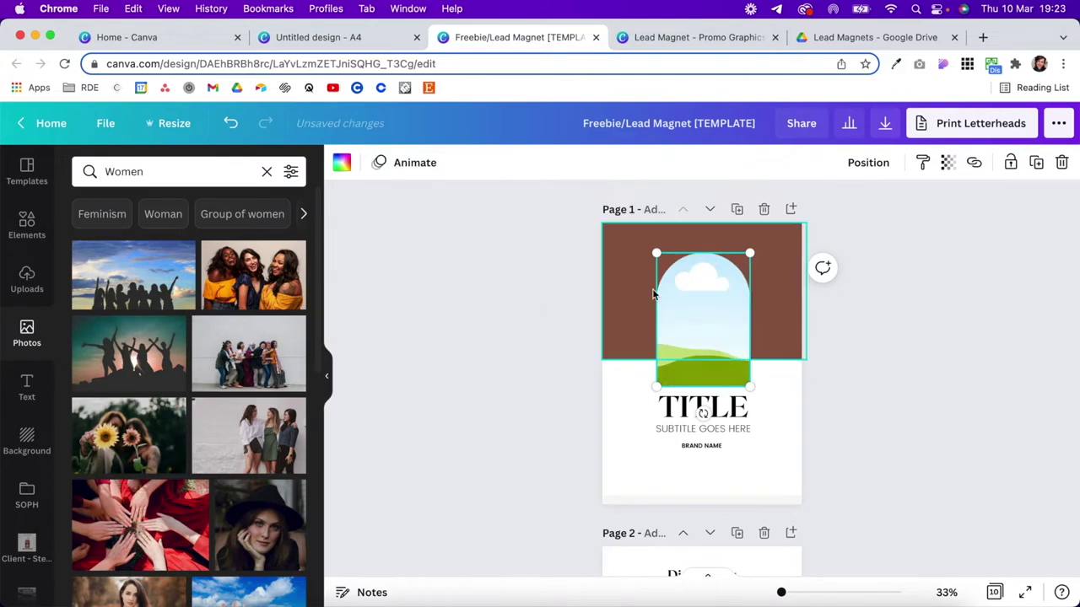
{"action": "key", "text": "BackSpace"}
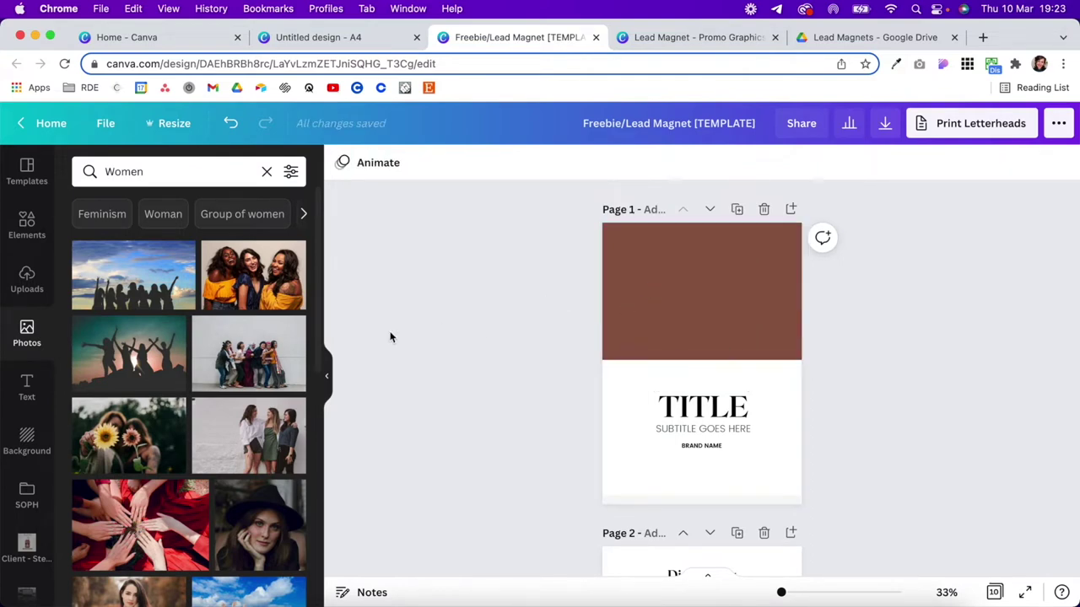
Try the three-women photo on the brown top block, then undo back to the original arch frame
{"action": "left_click", "coordinate": [262, 280]}
{"action": "left_click_drag", "start_coordinate": [712, 332], "coordinate": [711, 264]}
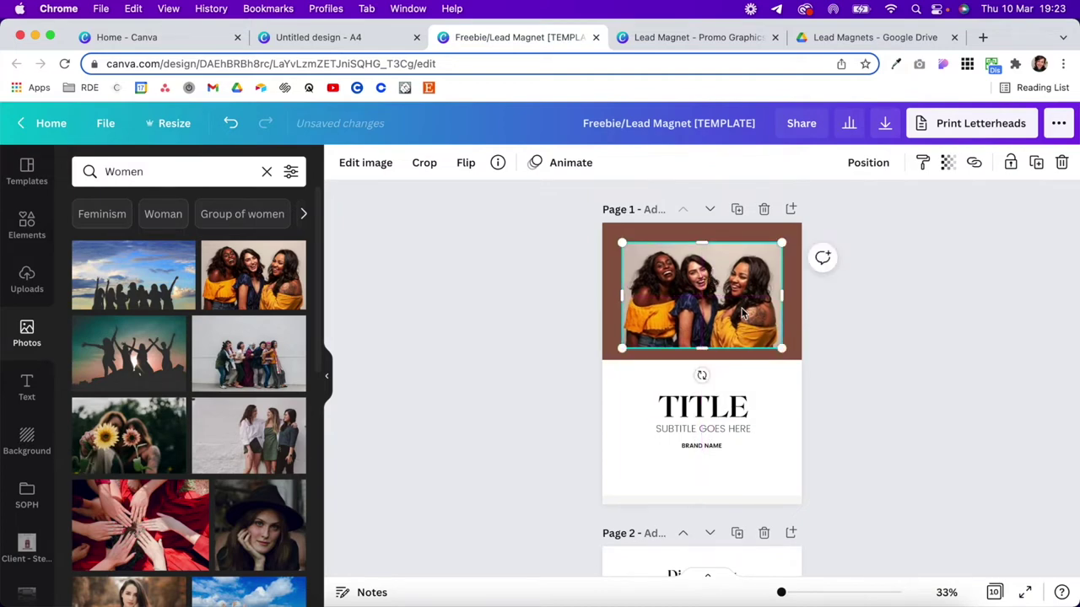
{"action": "key", "text": "super+z"}
{"action": "key", "text": "super+z"}
{"action": "key", "text": "super+z"}
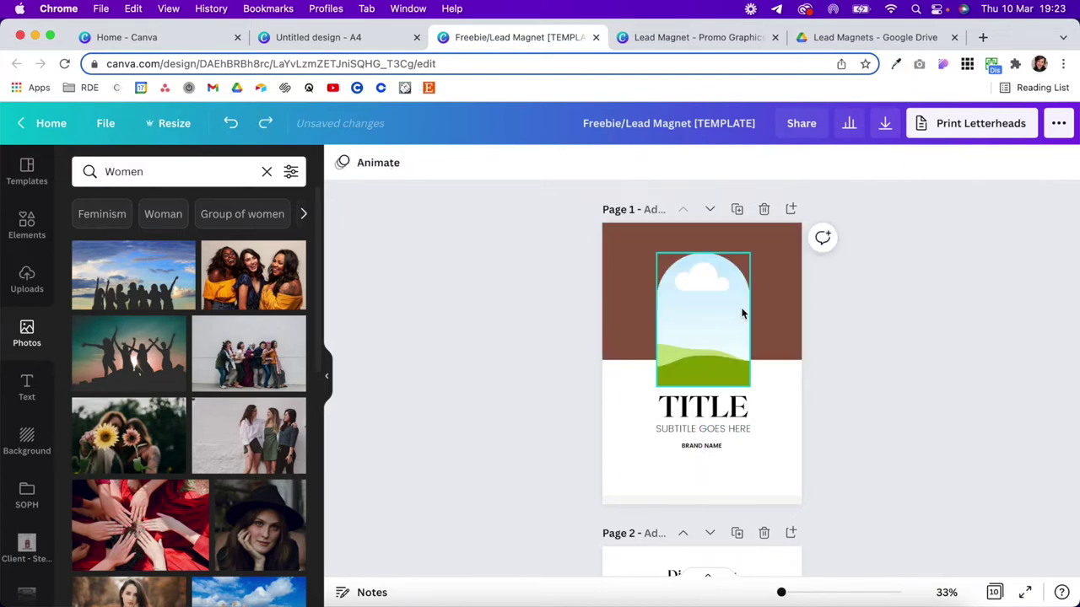
{"action": "left_click", "coordinate": [706, 410]}
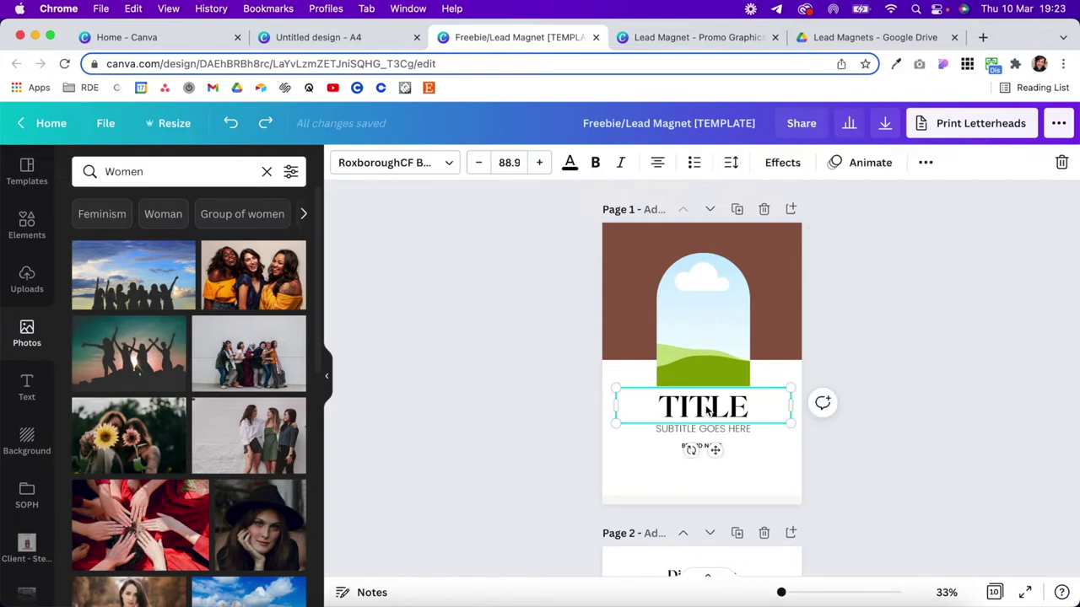
Try Poppins on all text, then undo to keep RoxboroughCF Bold and restore the hat-wearing woman in the arch
{"action": "left_click", "coordinate": [380, 164]}
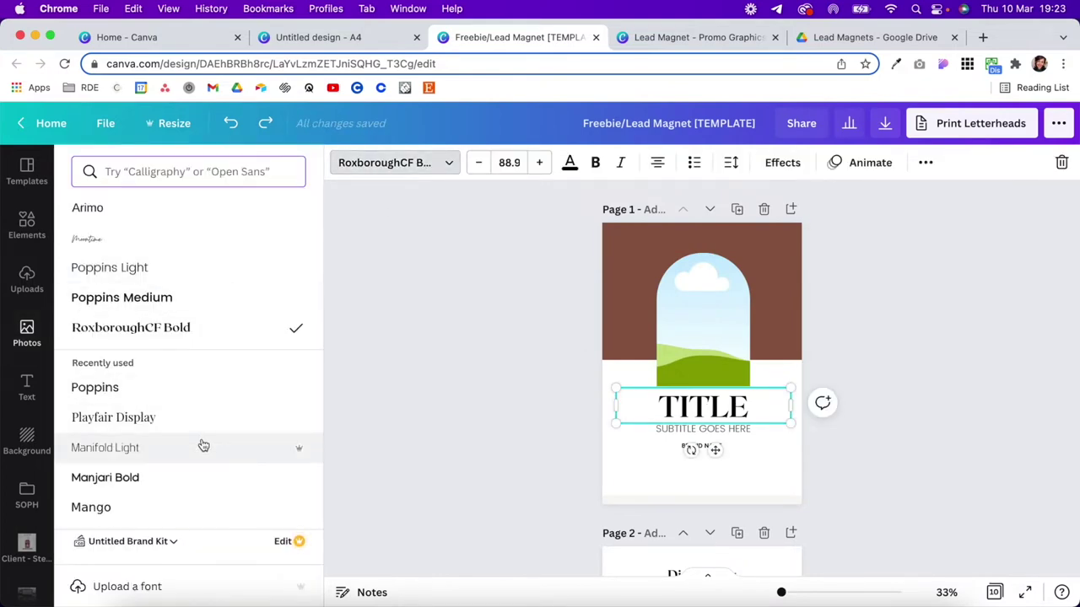
{"action": "scroll", "coordinate": [201, 439], "scroll_direction": "down", "scroll_amount": 3}
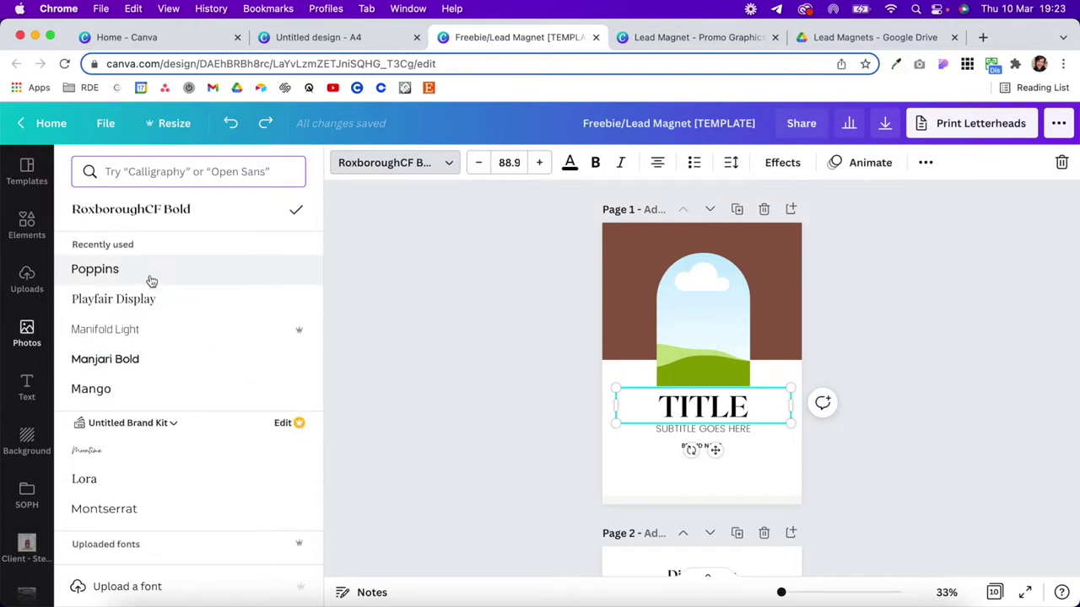
{"action": "left_click", "coordinate": [151, 271]}
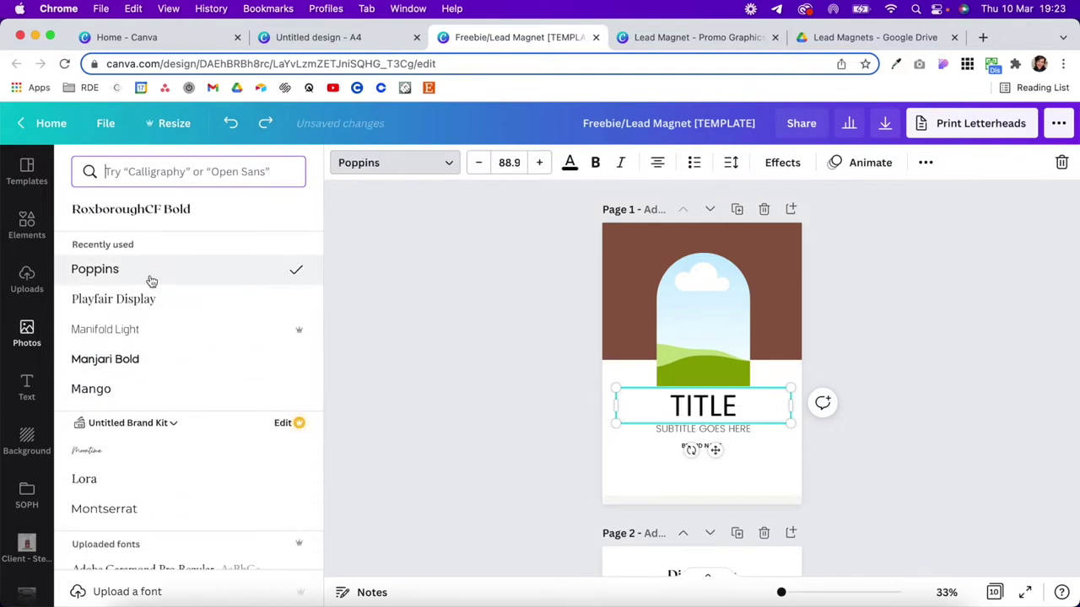
{"action": "scroll", "coordinate": [197, 480], "scroll_direction": "down", "scroll_amount": 2}
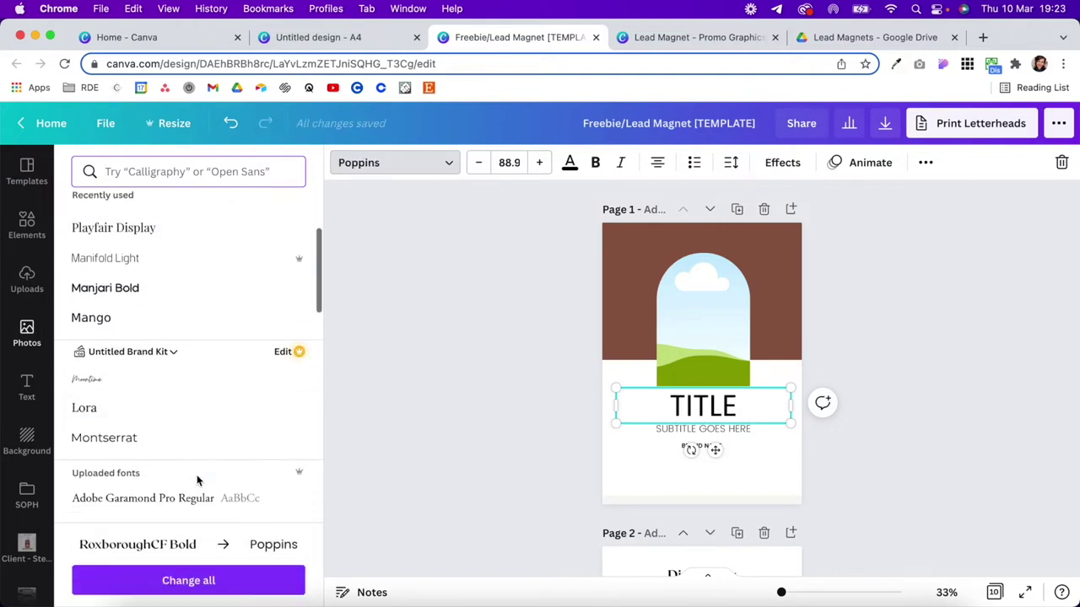
{"action": "left_click", "coordinate": [193, 582]}
{"action": "scroll", "coordinate": [674, 420], "scroll_direction": "down", "scroll_amount": 10}
{"action": "scroll", "coordinate": [674, 420], "scroll_direction": "down", "scroll_amount": 7}
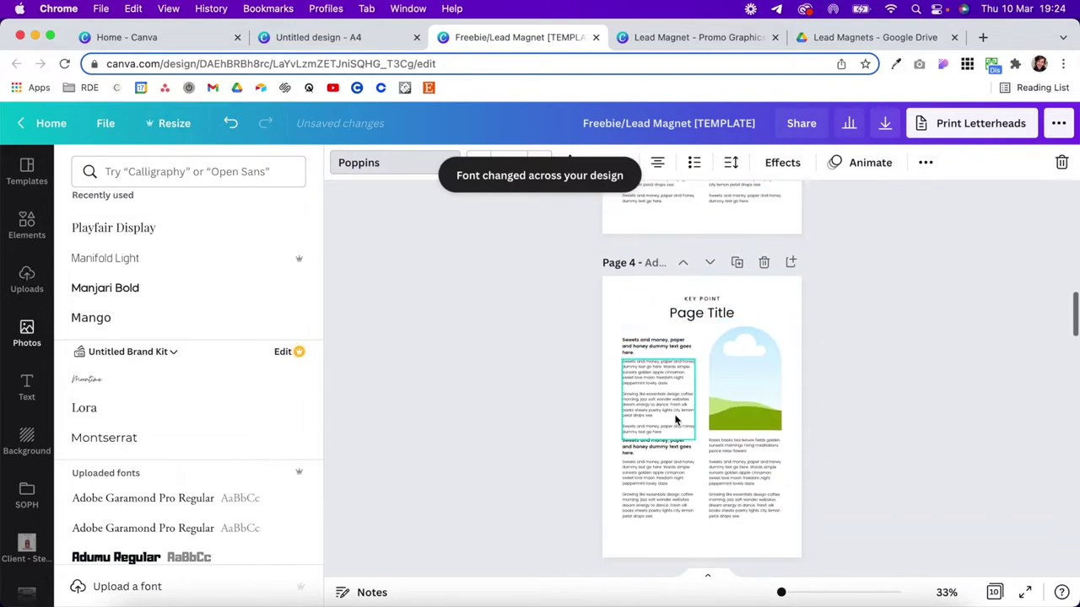
{"action": "scroll", "coordinate": [674, 420], "scroll_direction": "up", "scroll_amount": 9}
{"action": "scroll", "coordinate": [675, 420], "scroll_direction": "up", "scroll_amount": 4}
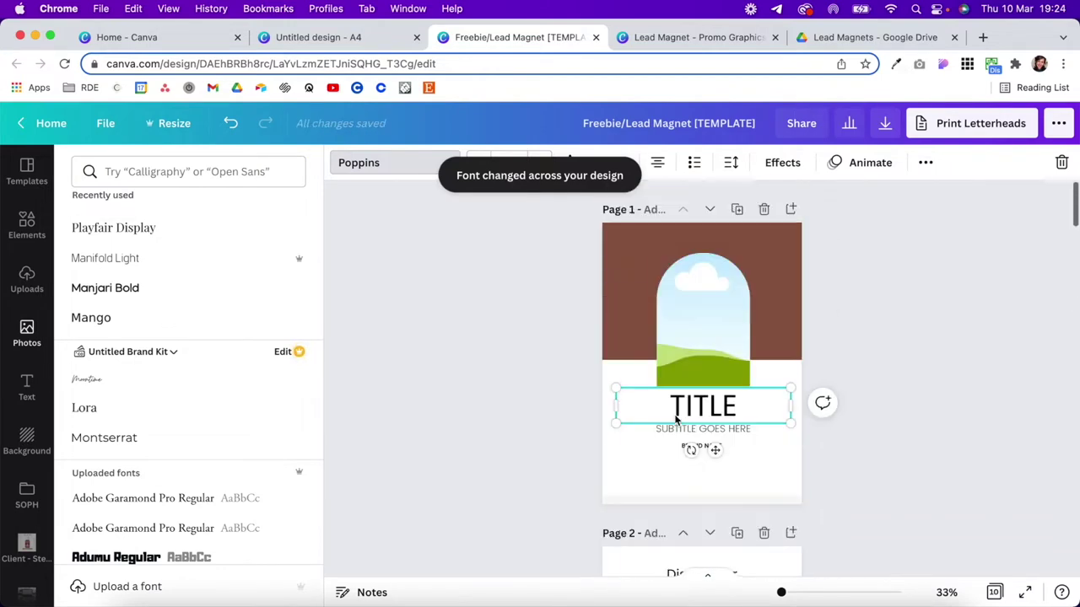
{"action": "key", "text": "super+z"}
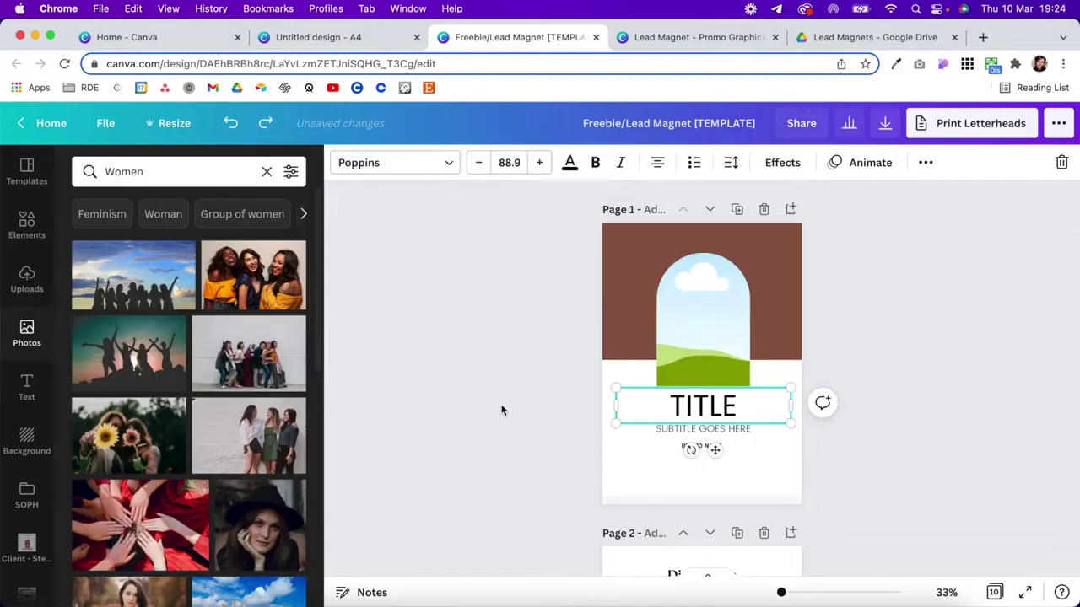
{"action": "key", "text": "super+z"}
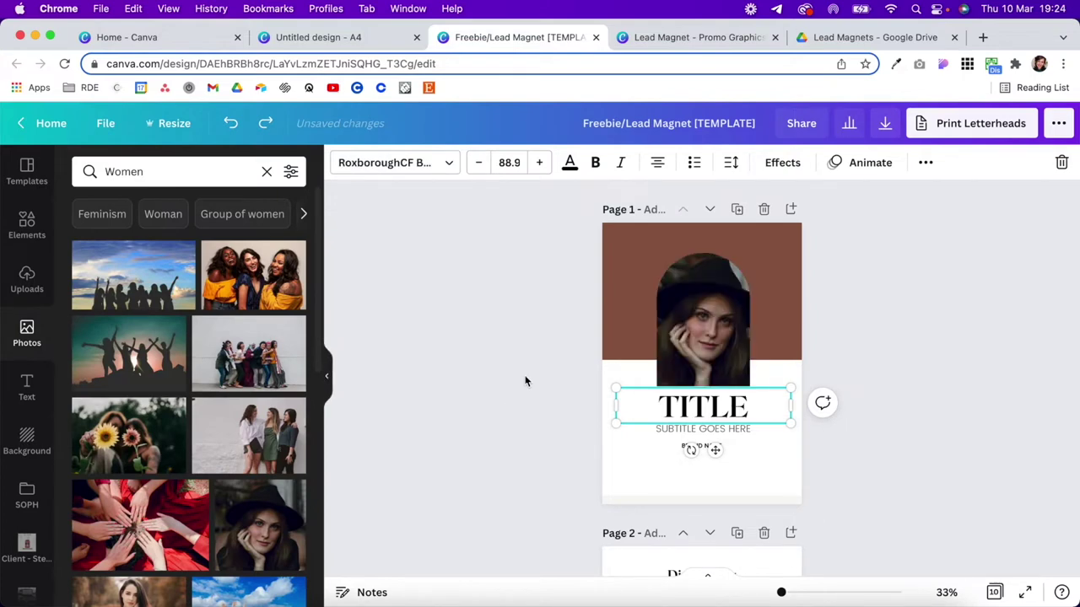
{"action": "left_click", "coordinate": [621, 501]}
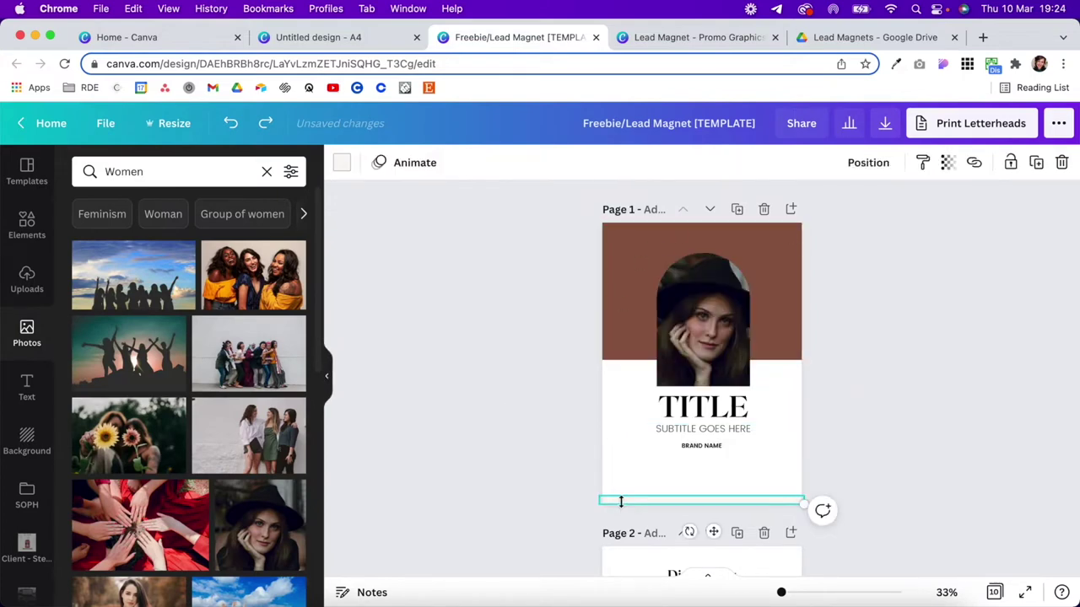
Make page 1's bottom line dark green and apply that colour change across all pages
{"action": "left_click", "coordinate": [342, 165]}
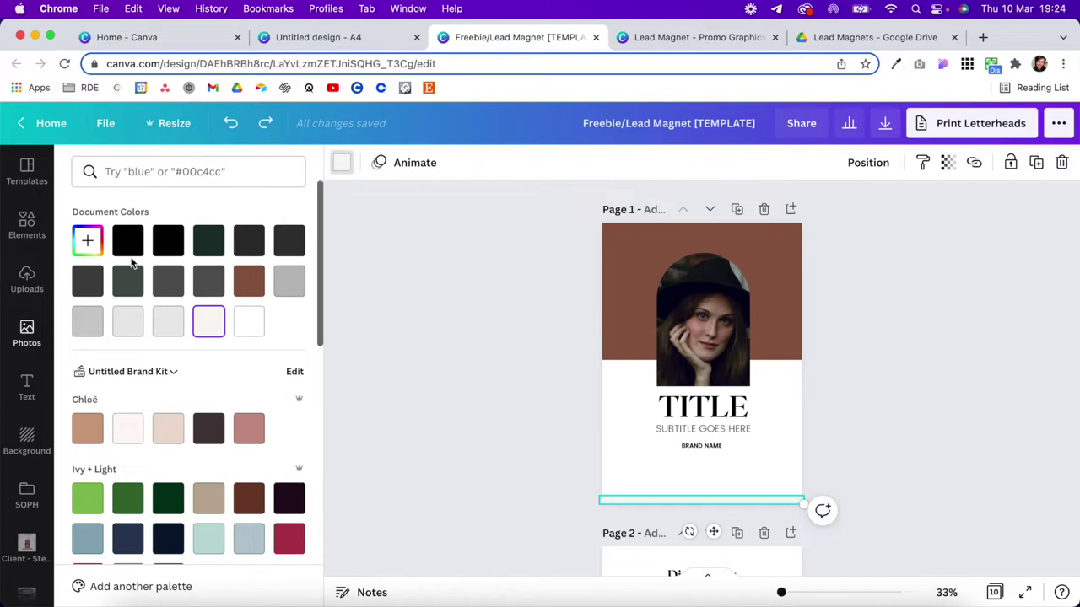
{"action": "left_click", "coordinate": [208, 241]}
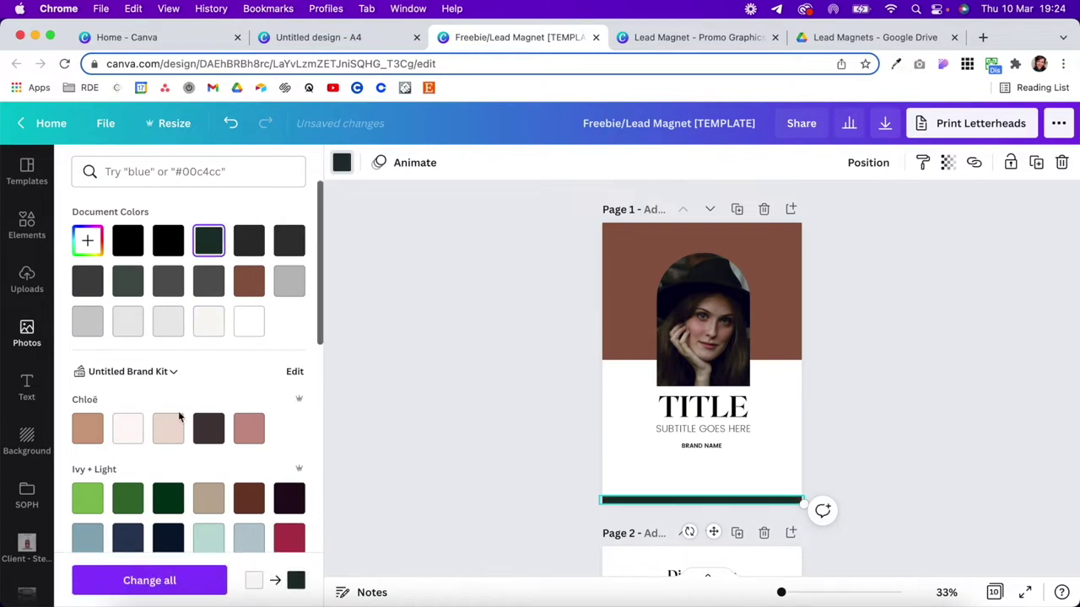
{"action": "left_click", "coordinate": [149, 580]}
{"action": "scroll", "coordinate": [690, 416], "scroll_direction": "down", "scroll_amount": 10}
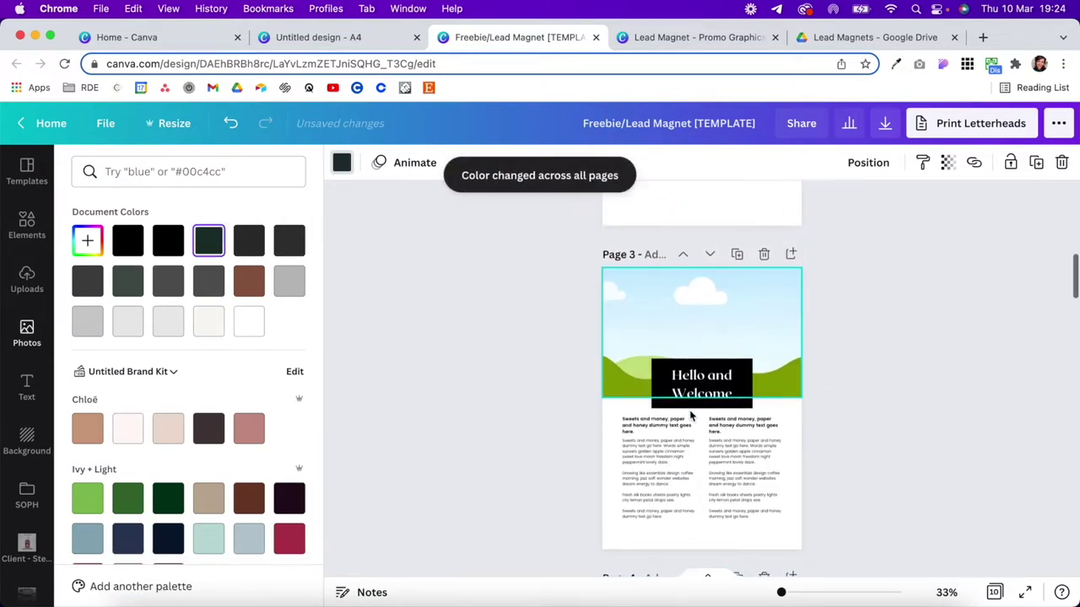
{"action": "scroll", "coordinate": [690, 416], "scroll_direction": "down", "scroll_amount": 4}
{"action": "scroll", "coordinate": [690, 416], "scroll_direction": "up", "scroll_amount": 15}
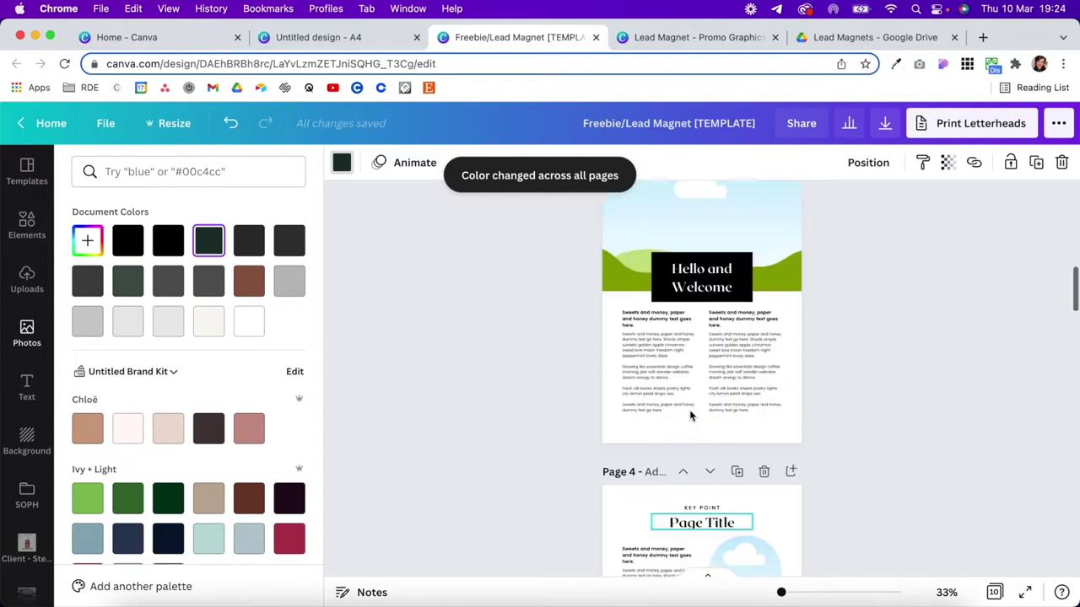
{"action": "left_click", "coordinate": [458, 368]}
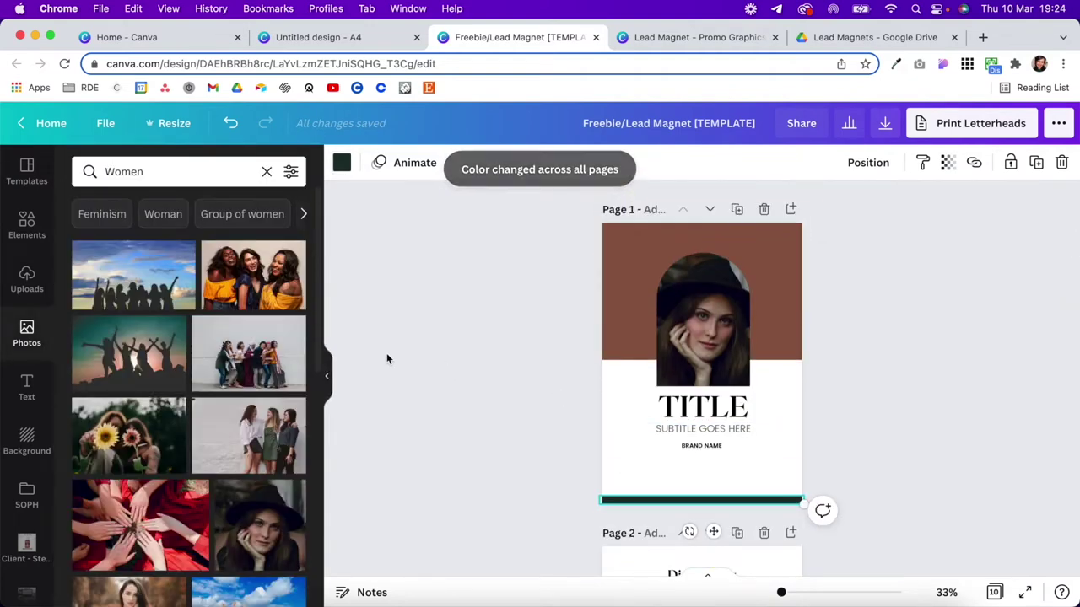
{"action": "left_click", "coordinate": [31, 228]}
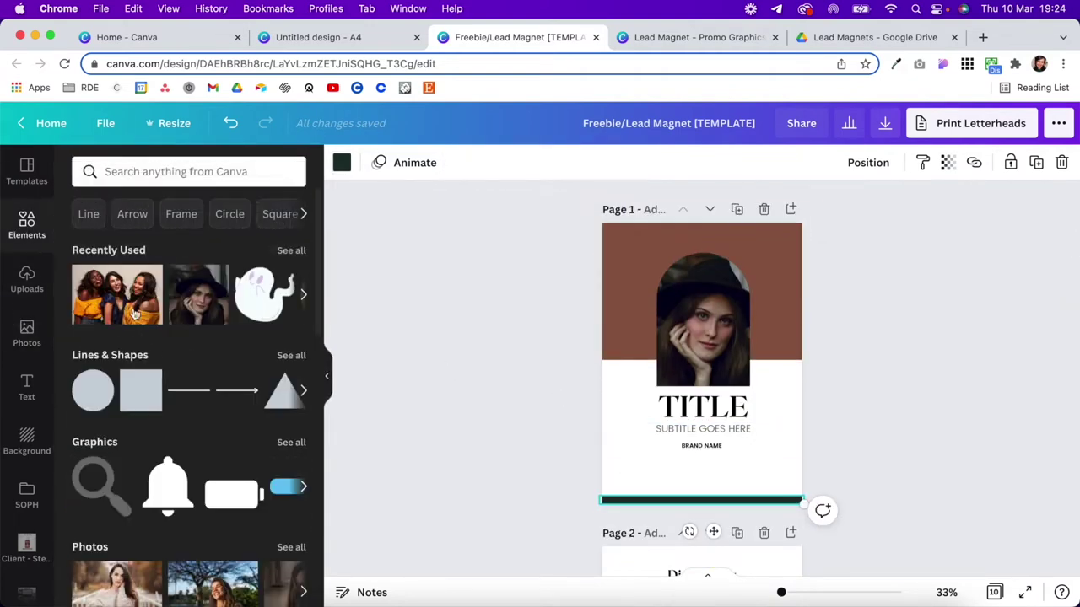
{"action": "left_click", "coordinate": [170, 171]}
Search Elements for 'flower', place the yellow flower on page 1, and lock the woman's photo
{"action": "type", "text": "flower"}
{"action": "key", "text": "Return"}
{"action": "left_click_drag", "start_coordinate": [243, 407], "coordinate": [674, 426]}
{"action": "left_click", "coordinate": [711, 308]}
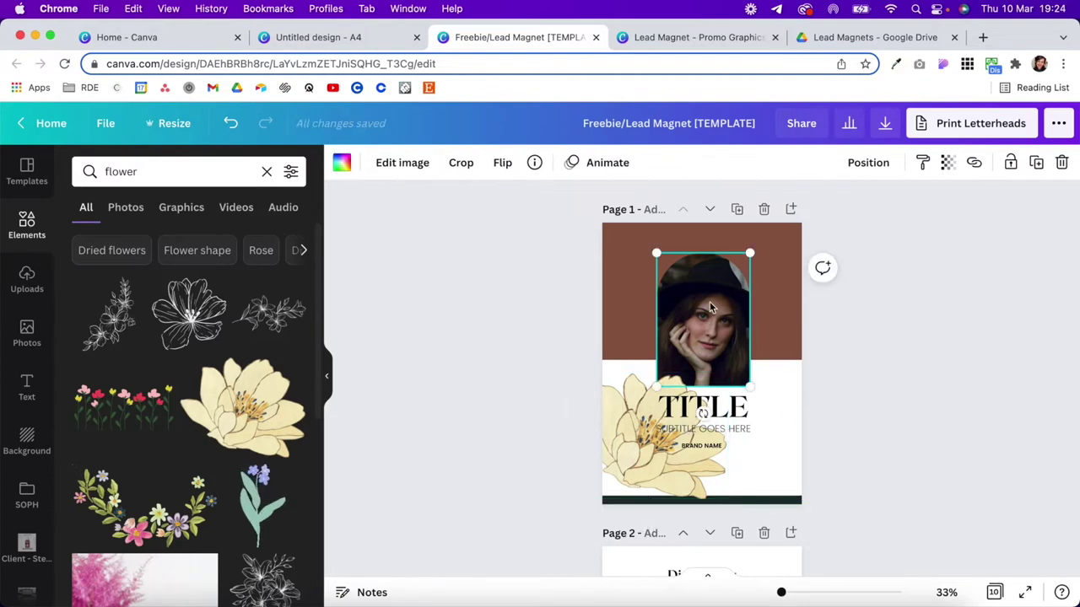
{"action": "left_click", "coordinate": [1012, 164]}
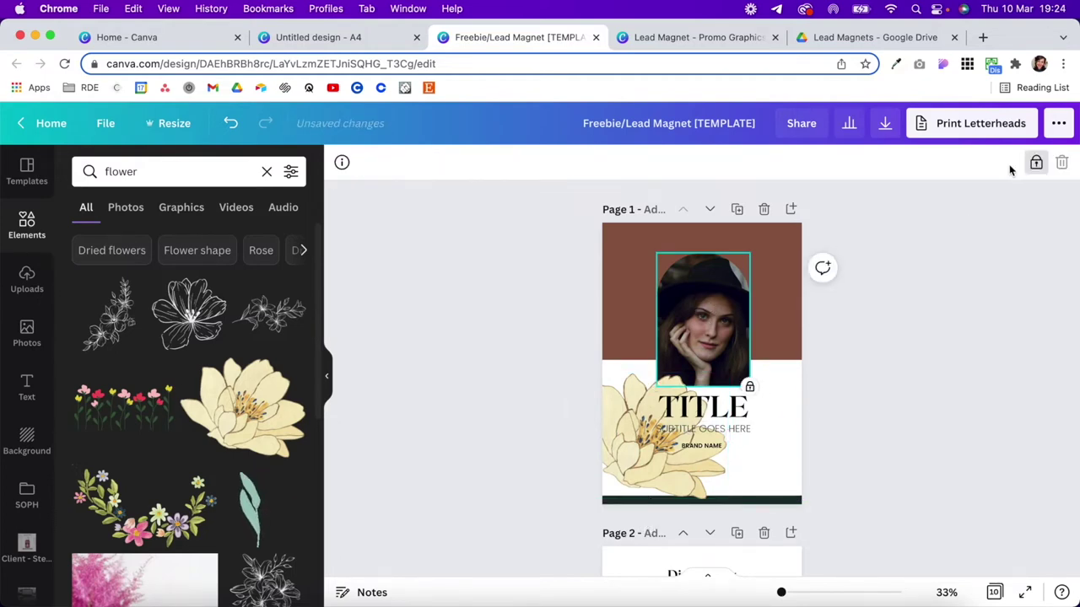
Shrink the yellow flower and tuck it against the photo's lower-left edge
{"action": "left_click", "coordinate": [624, 460]}
{"action": "left_click_drag", "start_coordinate": [730, 371], "coordinate": [687, 405]}
{"action": "left_click_drag", "start_coordinate": [616, 474], "coordinate": [642, 355]}
{"action": "left_click_drag", "start_coordinate": [715, 285], "coordinate": [668, 323]}
{"action": "left_click_drag", "start_coordinate": [638, 361], "coordinate": [658, 374]}
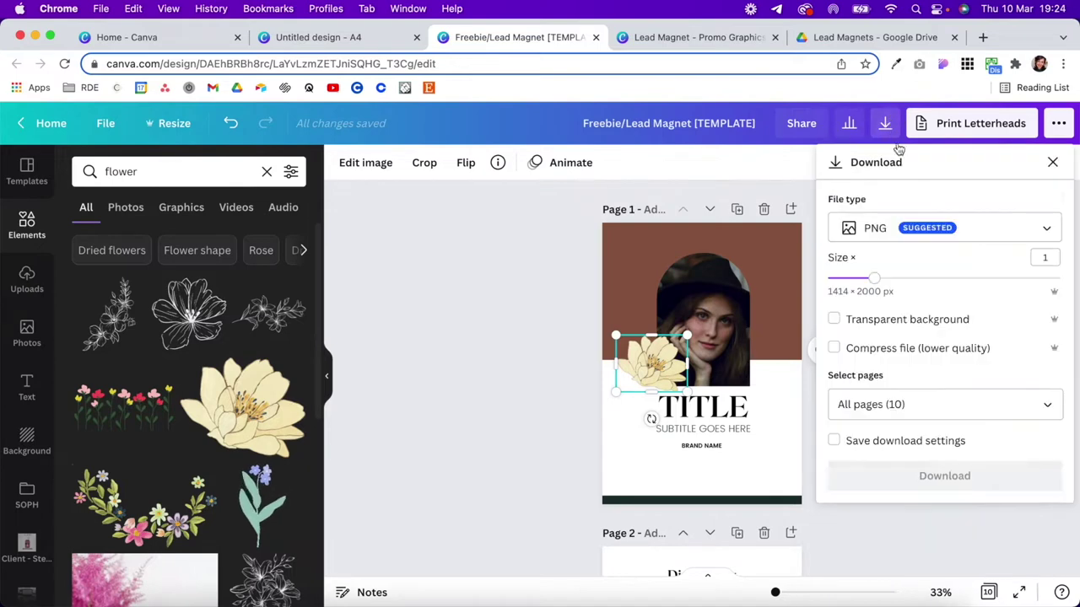
Download the design as a standard PDF and switch to the Lead Magnets Google Drive folder
{"action": "left_click", "coordinate": [1044, 324]}
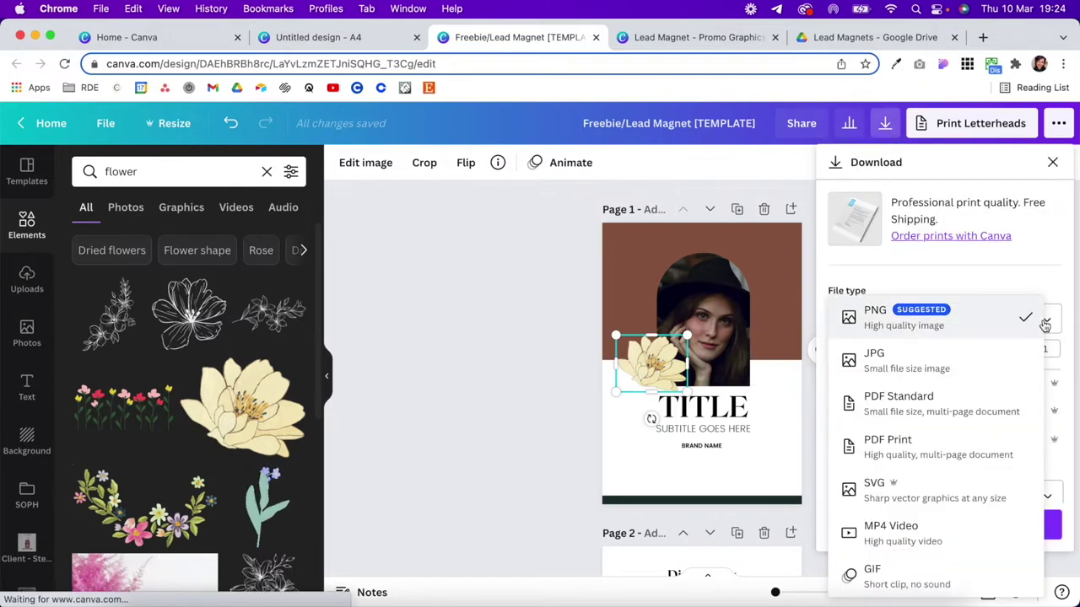
{"action": "left_click", "coordinate": [975, 409]}
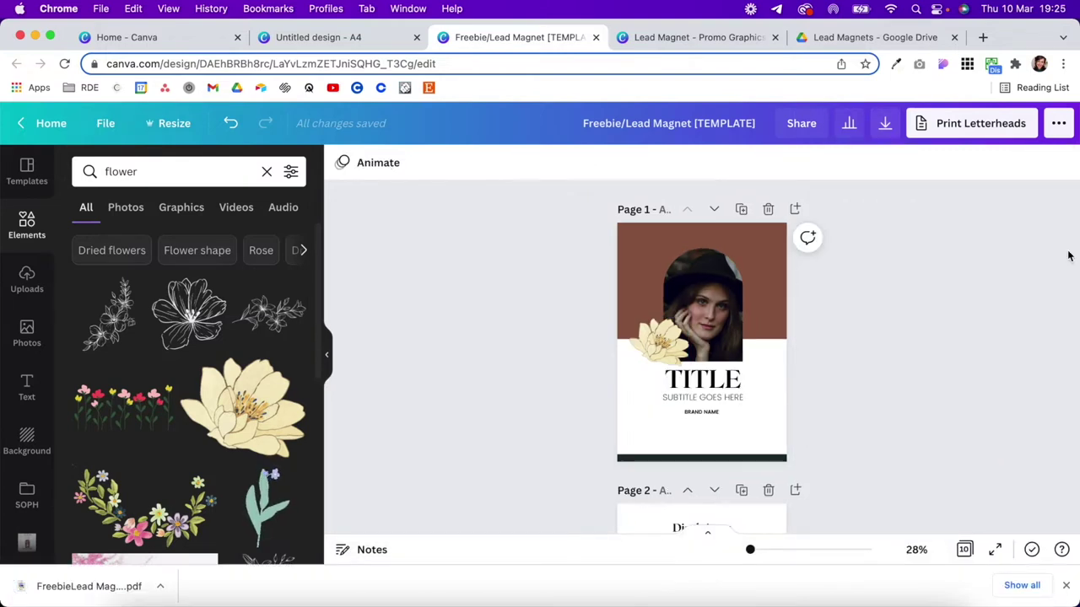
{"action": "left_click", "coordinate": [881, 40]}
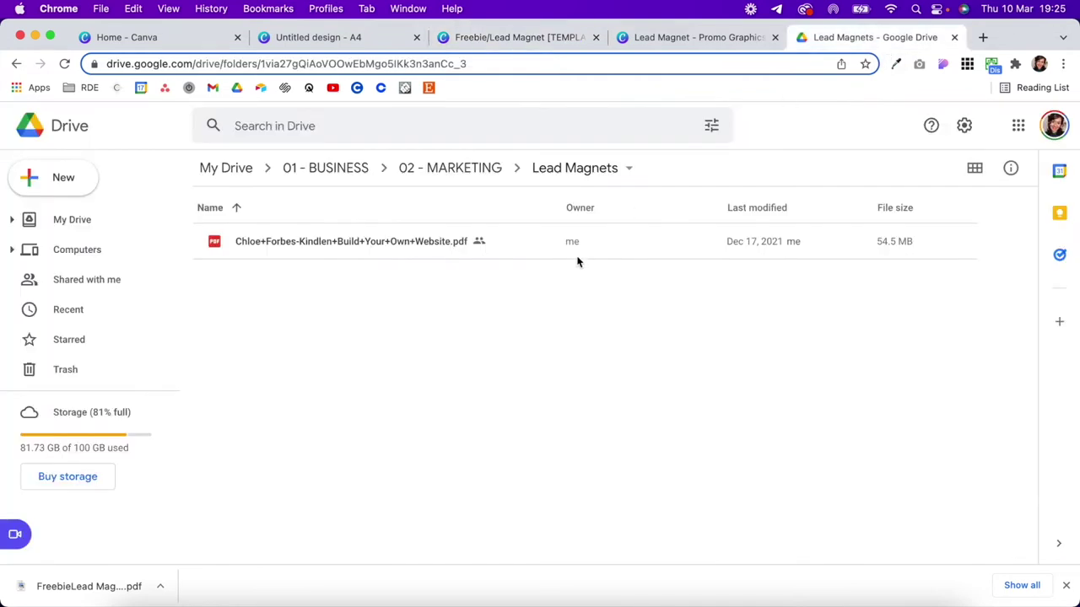
Upload the downloaded freebie PDF into the Lead Magnets folder, then bring up Squarespace's Pages list
{"action": "left_click_drag", "start_coordinate": [59, 585], "coordinate": [301, 312]}
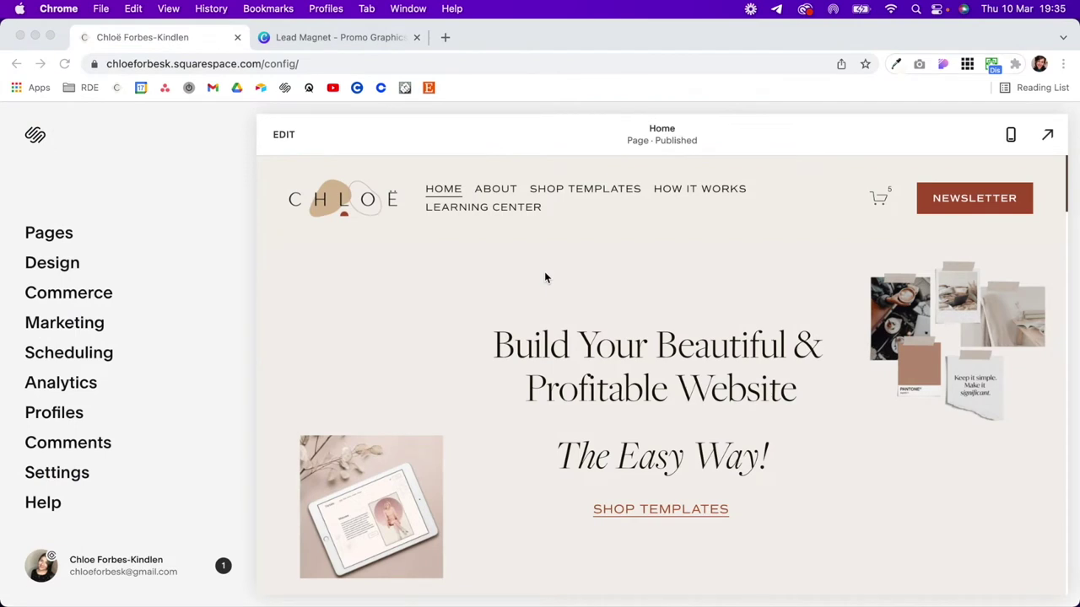
{"action": "left_click", "coordinate": [64, 236]}
Create a not-linked blank page named 'Free Lead Magnet Kit'
{"action": "scroll", "coordinate": [145, 287], "scroll_direction": "down", "scroll_amount": 5}
{"action": "left_click", "coordinate": [231, 318]}
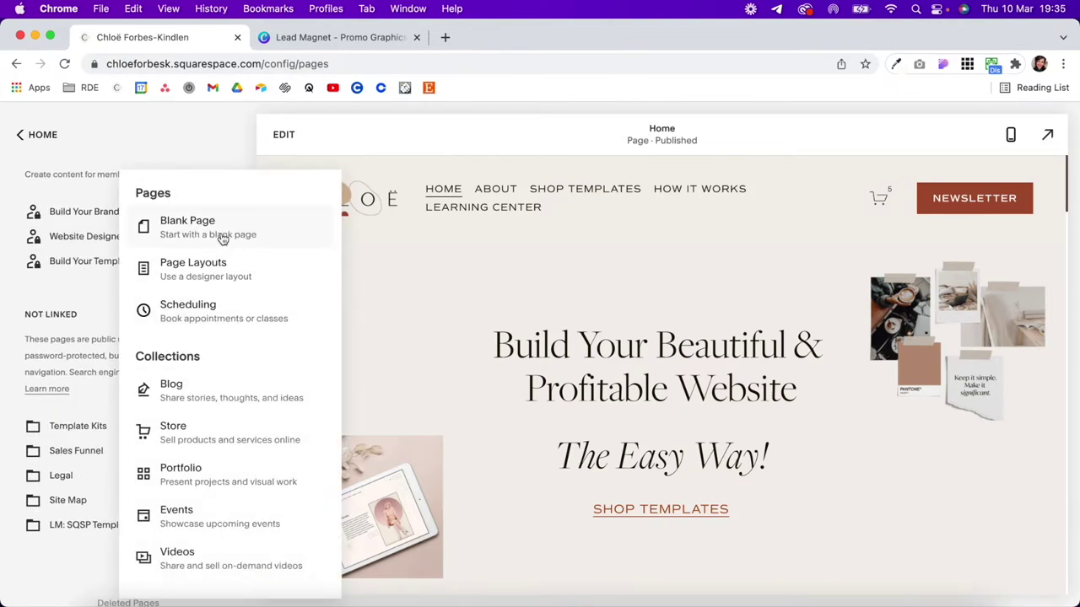
{"action": "left_click", "coordinate": [222, 238]}
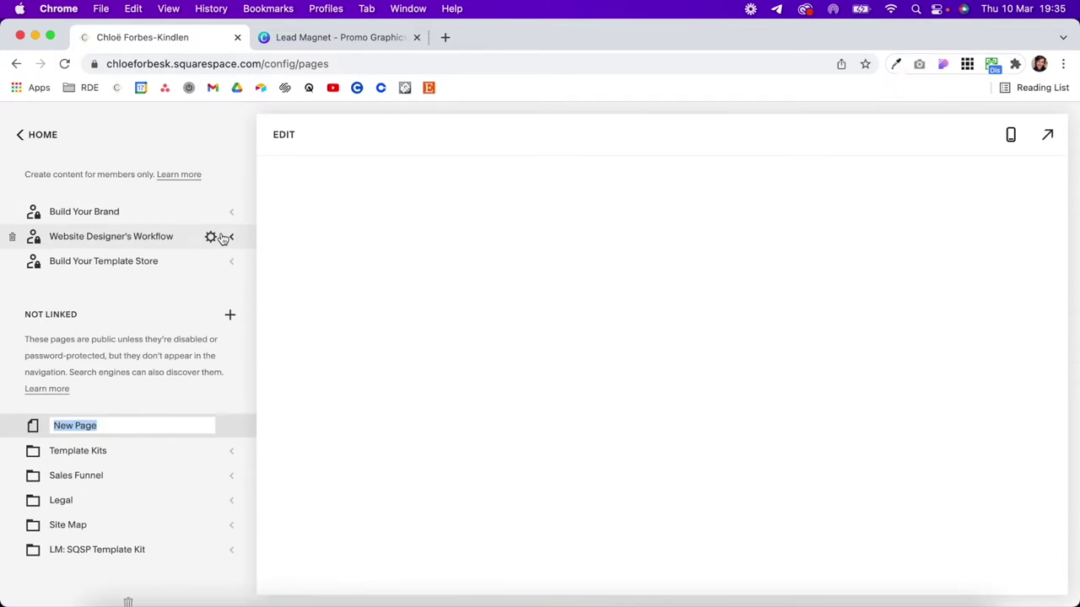
{"action": "type", "text": "Free Lead Magnet Kit"}
{"action": "key", "text": "Return"}
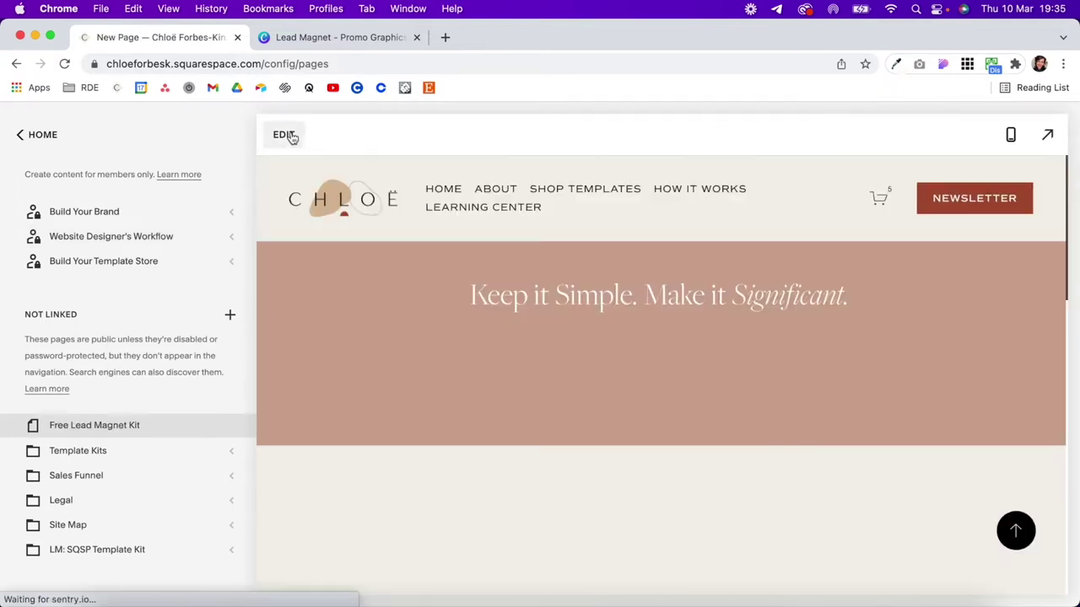
Add the mountain-landscape headline section as the page's first section
{"action": "left_click", "coordinate": [285, 135]}
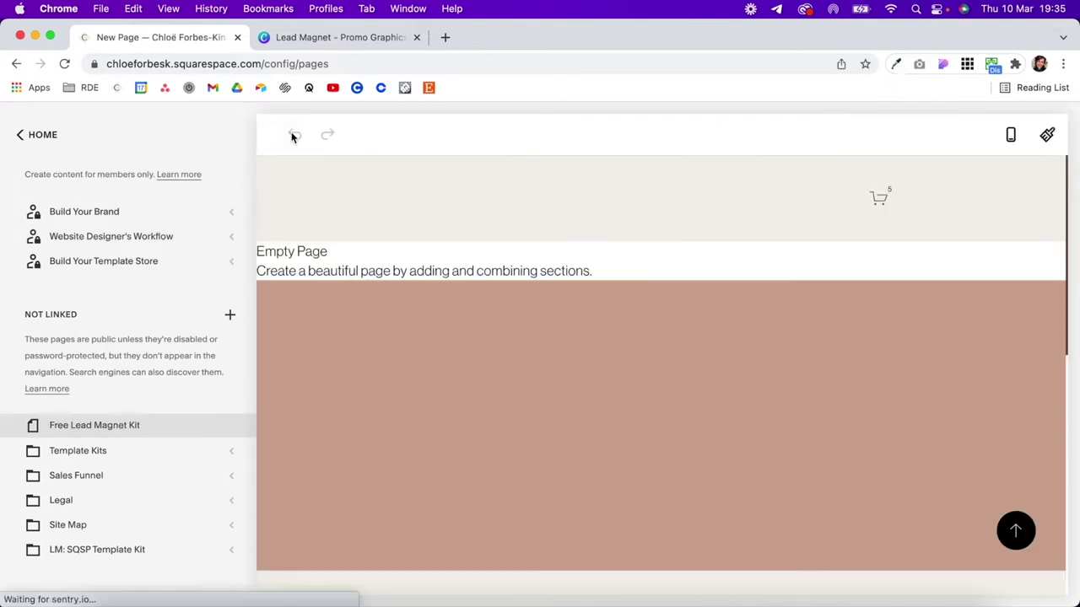
{"action": "left_click", "coordinate": [540, 393]}
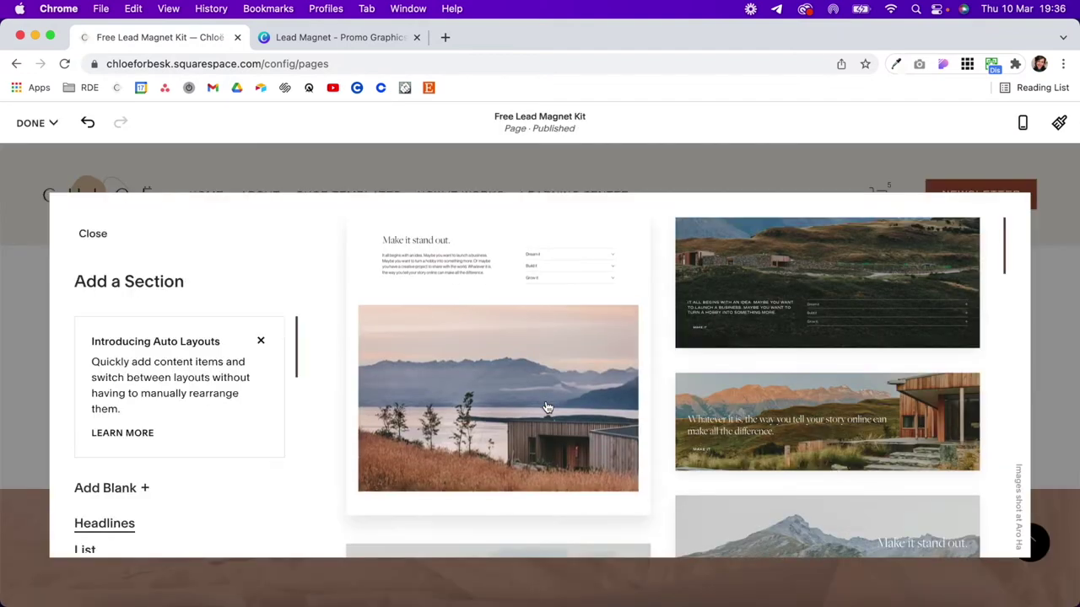
{"action": "scroll", "coordinate": [207, 441], "scroll_direction": "down", "scroll_amount": 3}
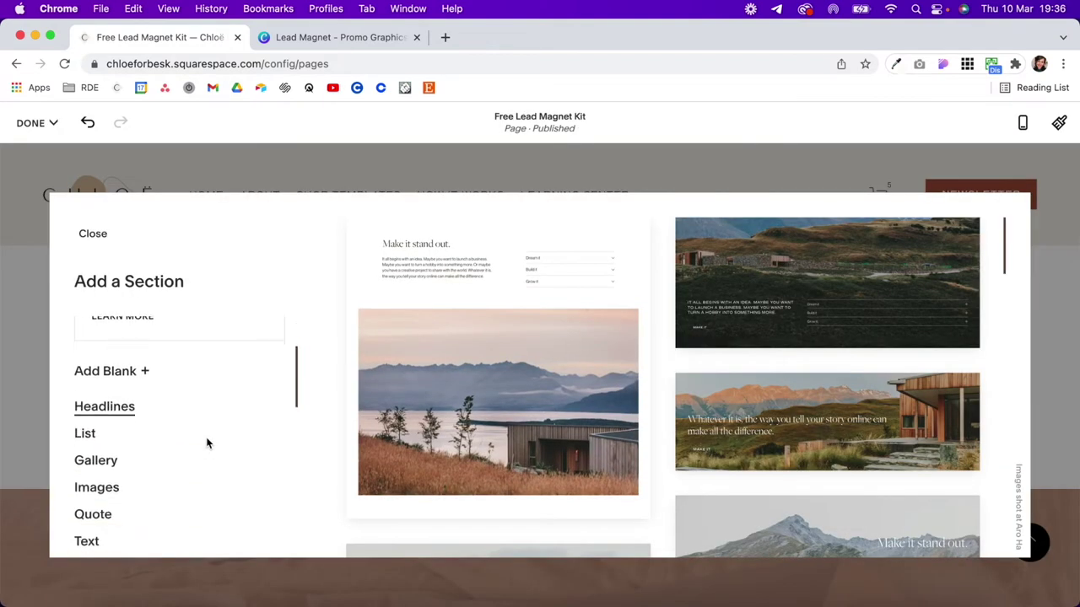
{"action": "left_click", "coordinate": [123, 413]}
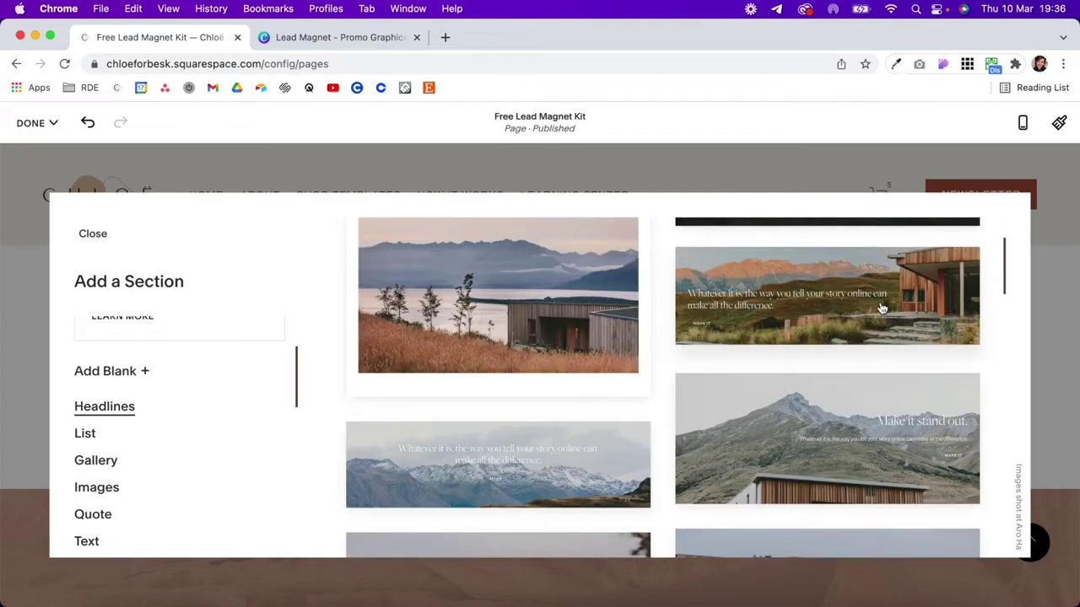
{"action": "left_click", "coordinate": [881, 306]}
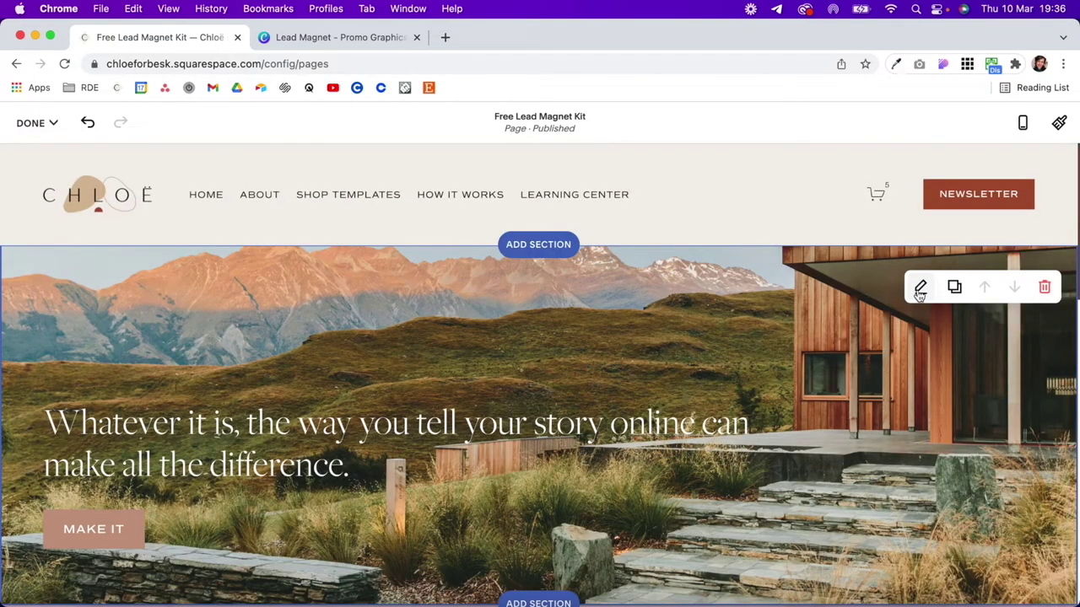
Remove the mountain background image from the headline section and browse free stock images
{"action": "left_click", "coordinate": [921, 290]}
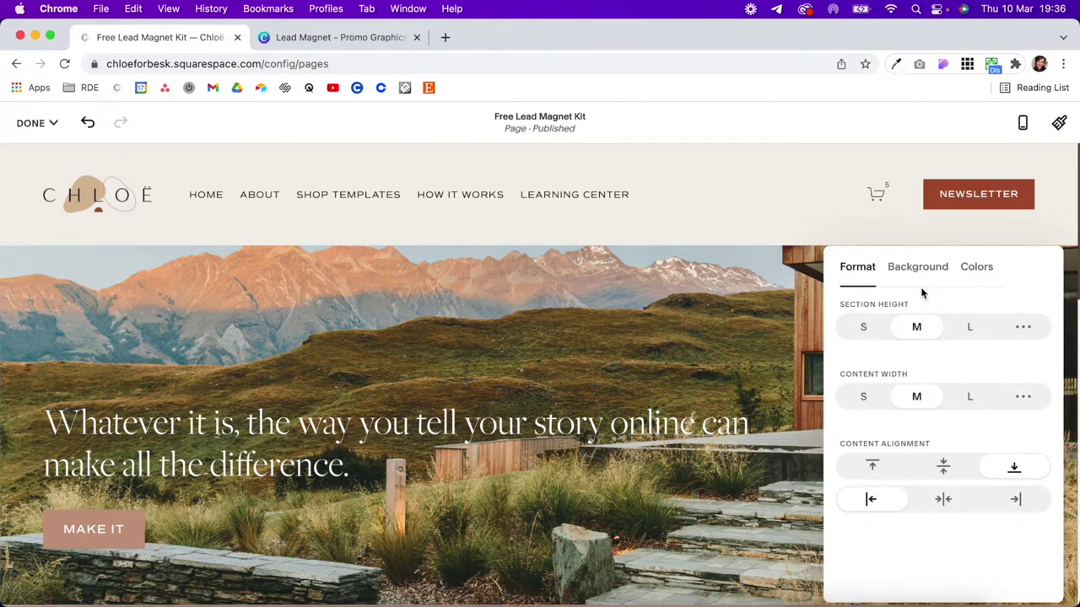
{"action": "left_click", "coordinate": [917, 275]}
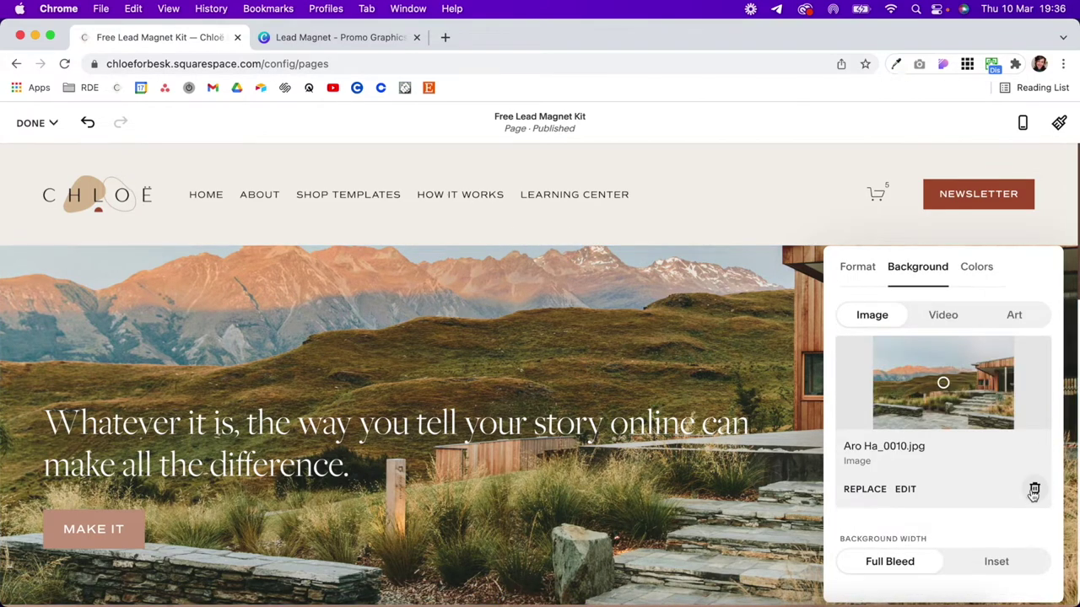
{"action": "left_click", "coordinate": [1034, 489]}
{"action": "left_click", "coordinate": [943, 367]}
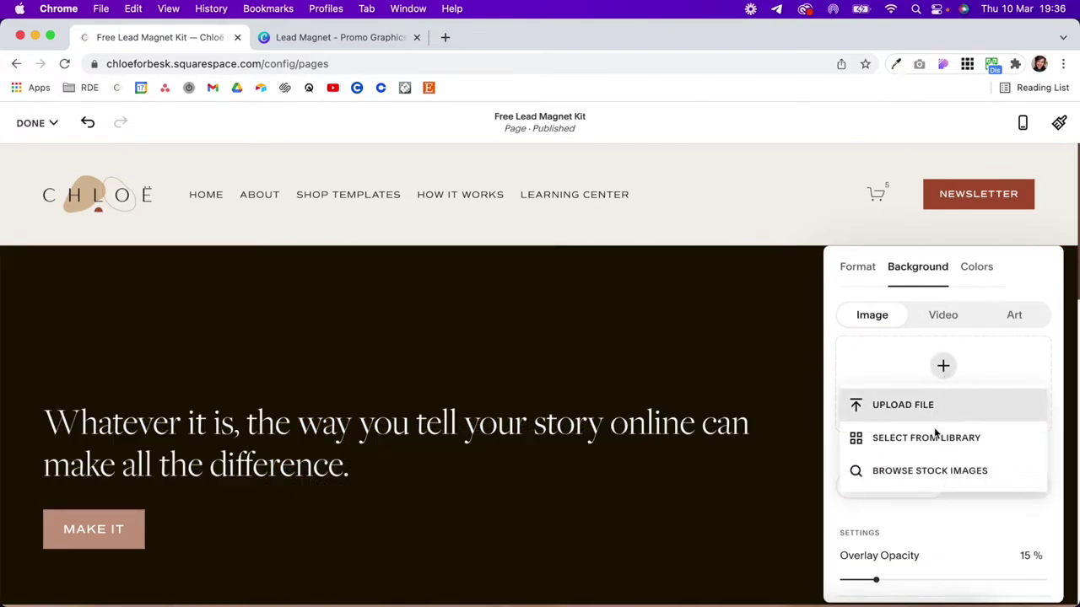
{"action": "left_click", "coordinate": [928, 472]}
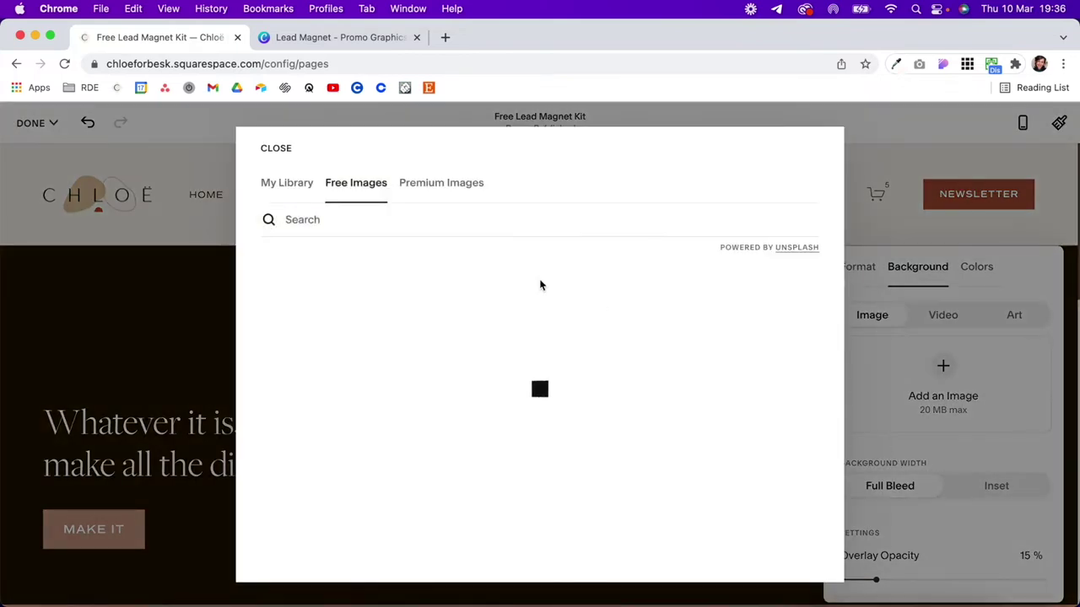
Apply a dark green leaves stock photo as the background and set overlay opacity to 30
{"action": "left_click", "coordinate": [359, 217]}
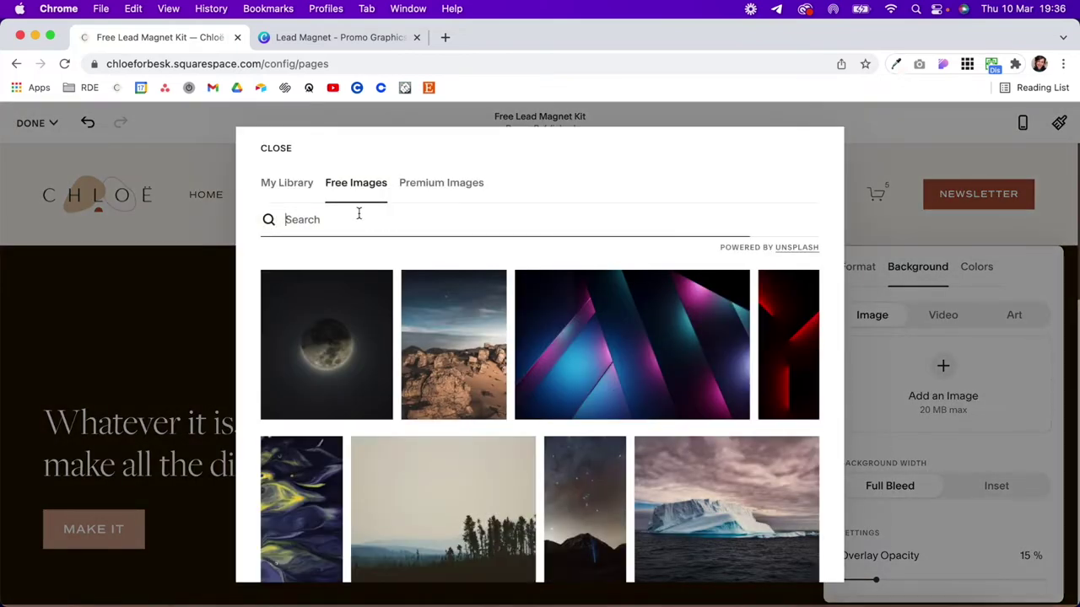
{"action": "type", "text": "green leaves"}
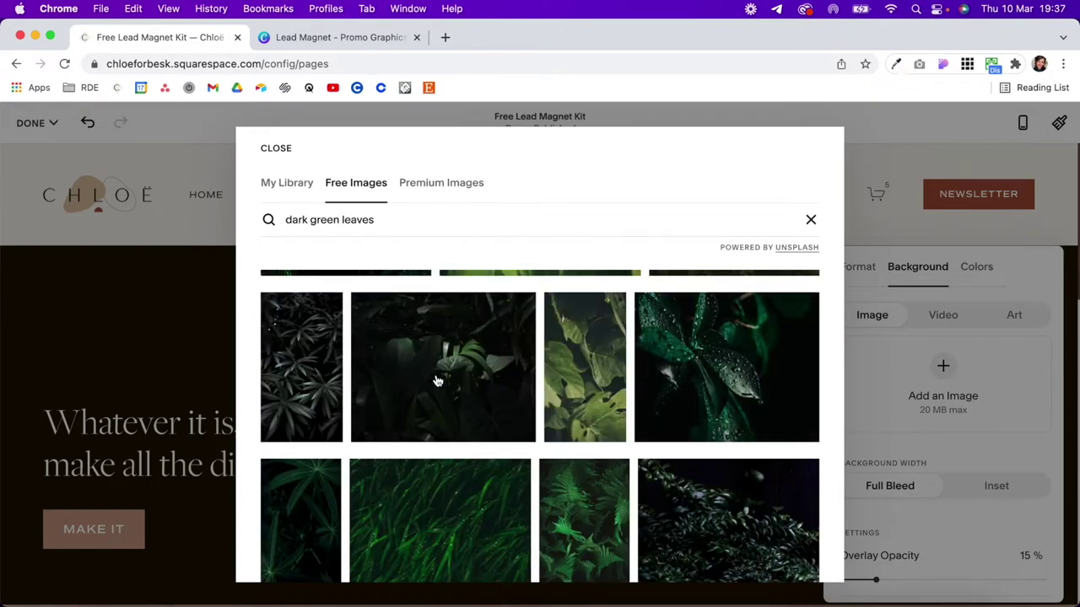
{"action": "left_click", "coordinate": [438, 381]}
{"action": "left_click", "coordinate": [695, 439]}
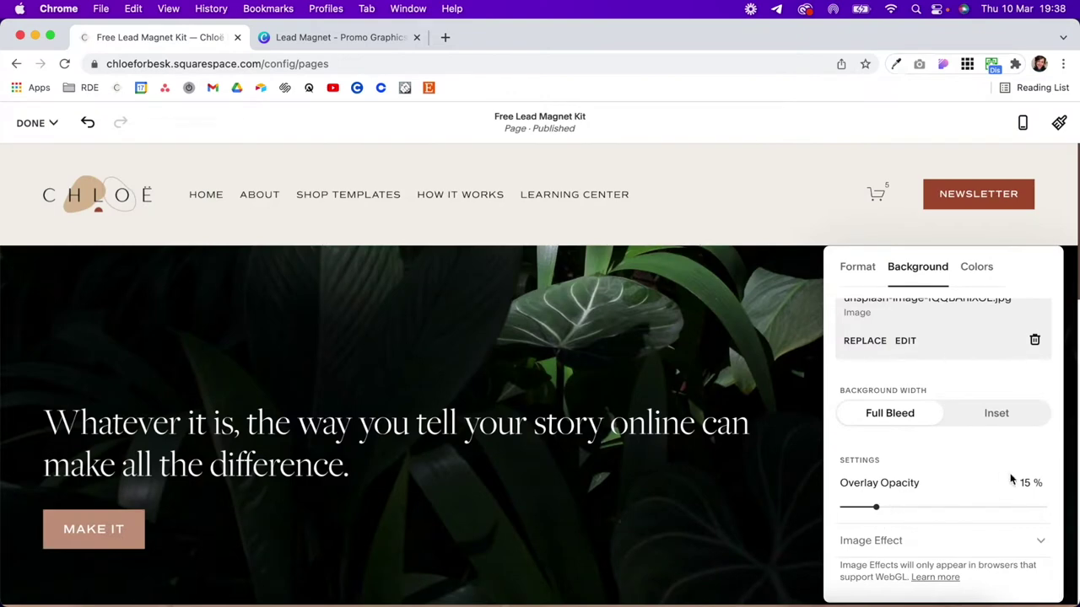
{"action": "left_click_drag", "start_coordinate": [1032, 479], "coordinate": [1012, 484]}
{"action": "type", "text": "30"}
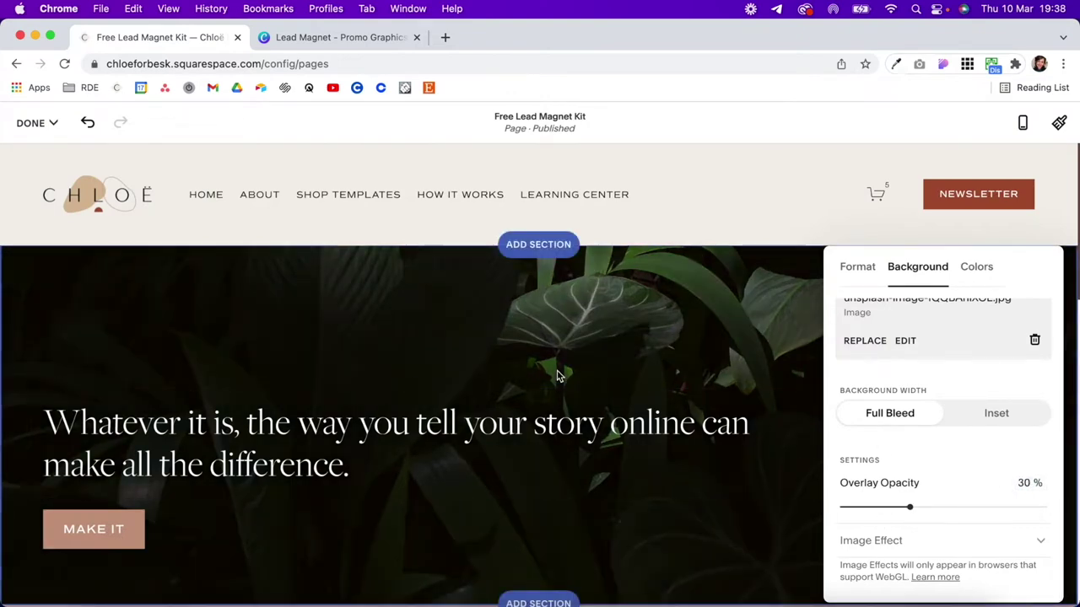
Replace the heading with 'Free Lead Magnet Kit' styled as Heading 1
{"action": "double_click", "coordinate": [279, 453]}
{"action": "triple_click", "coordinate": [280, 454]}
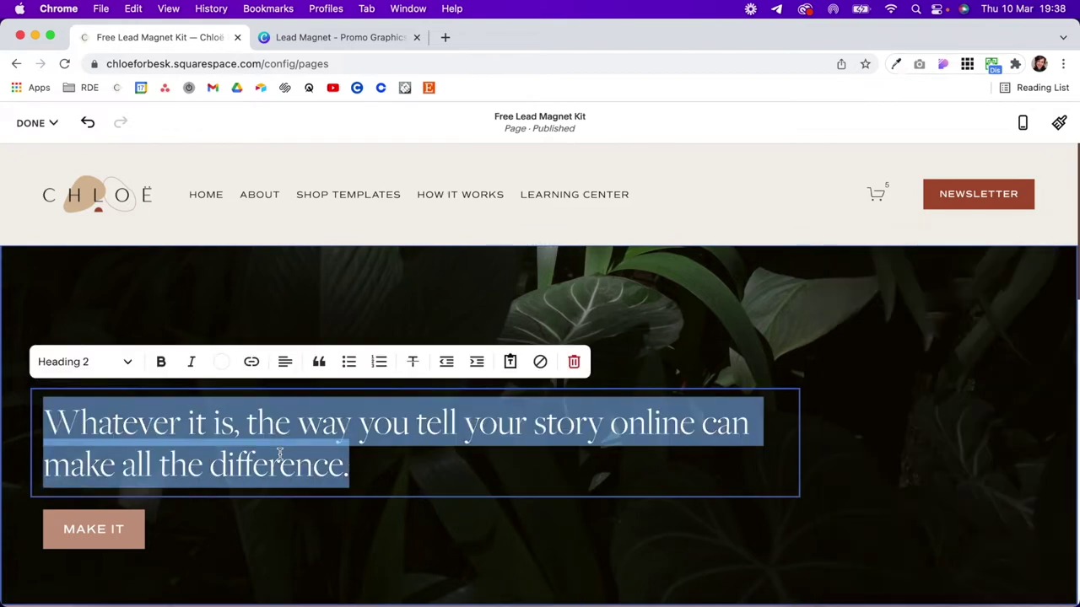
{"action": "type", "text": "Free Lead Magnet Kit"}
{"action": "triple_click", "coordinate": [299, 424]}
{"action": "left_click", "coordinate": [95, 370]}
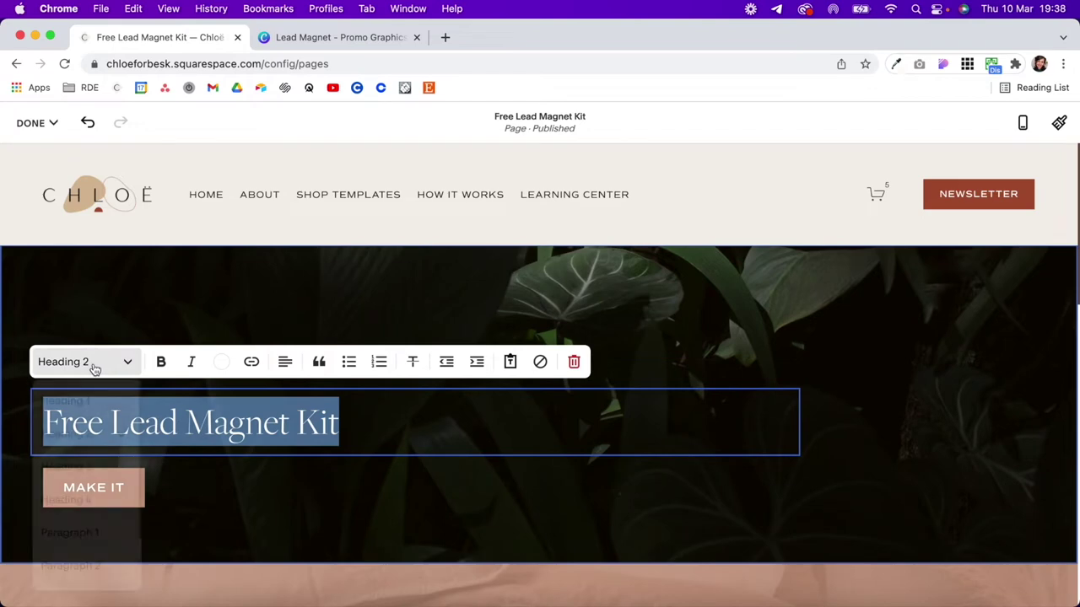
{"action": "left_click", "coordinate": [93, 414]}
{"action": "left_click", "coordinate": [415, 488]}
Style the freebie tagline line as Paragraph 1
{"action": "triple_click", "coordinate": [409, 489]}
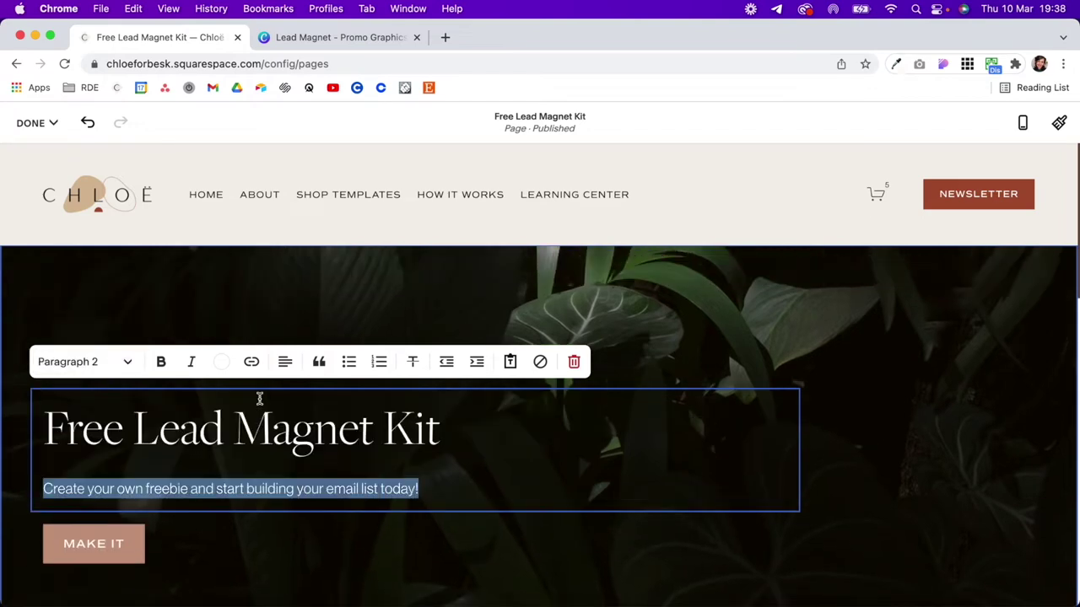
{"action": "left_click", "coordinate": [126, 362]}
{"action": "left_click", "coordinate": [101, 535]}
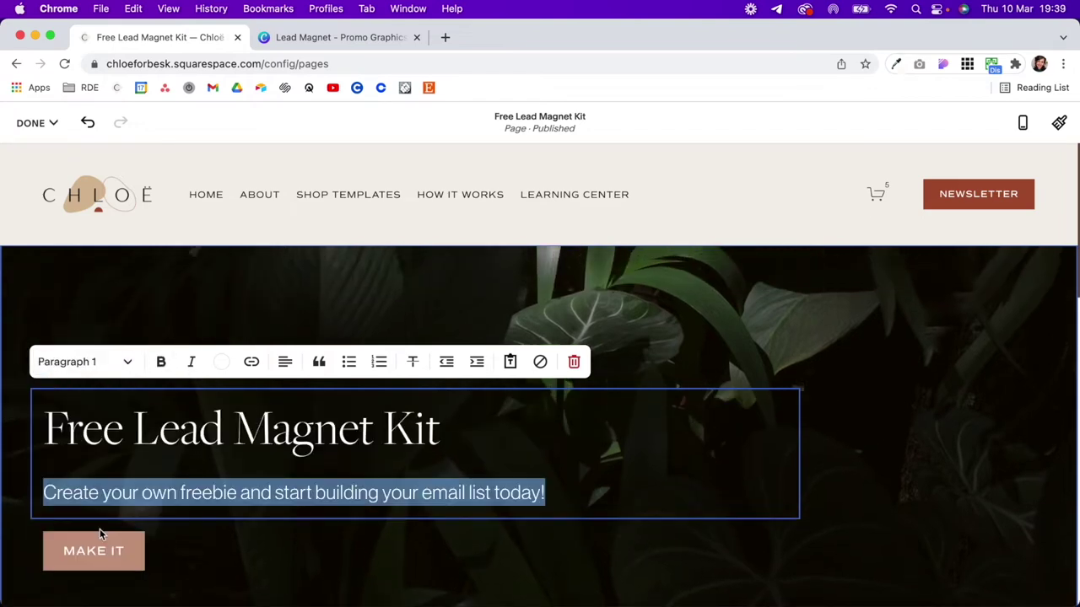
{"action": "left_click", "coordinate": [174, 535]}
Delete the MAKE IT button block
{"action": "left_click", "coordinate": [176, 555]}
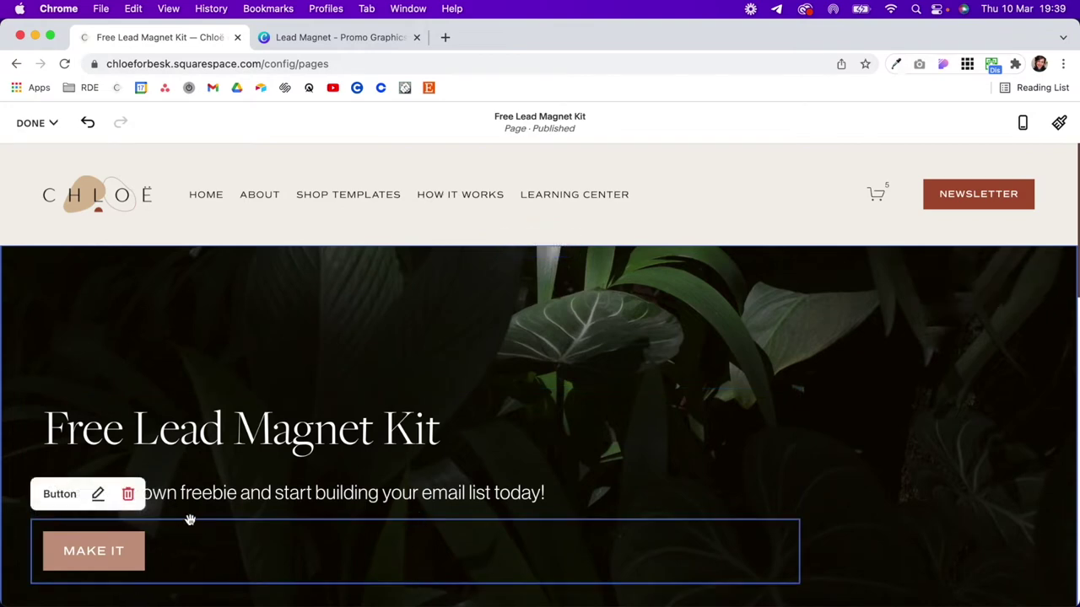
{"action": "left_click", "coordinate": [128, 495]}
{"action": "left_click", "coordinate": [620, 398]}
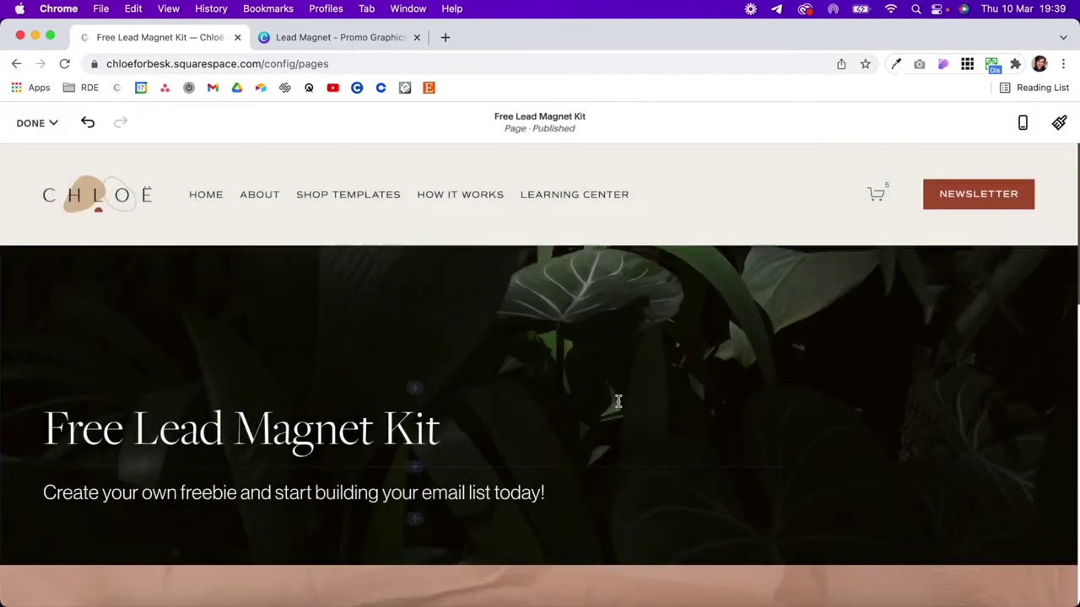
{"action": "scroll", "coordinate": [619, 402], "scroll_direction": "down", "scroll_amount": 2}
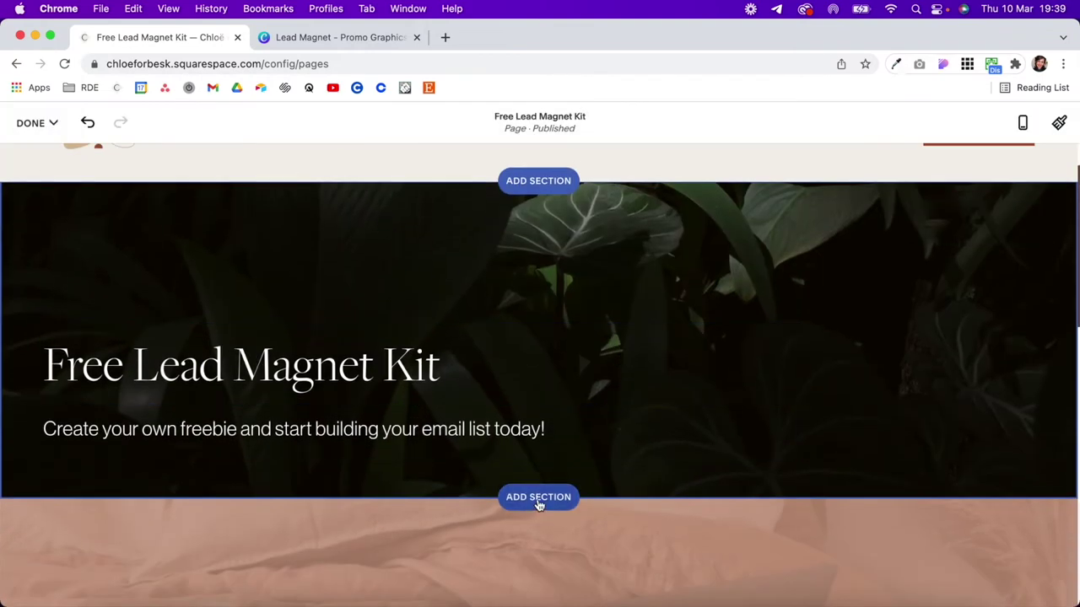
Add a blank section below the headline with two Spacer blocks side by side
{"action": "left_click", "coordinate": [538, 498]}
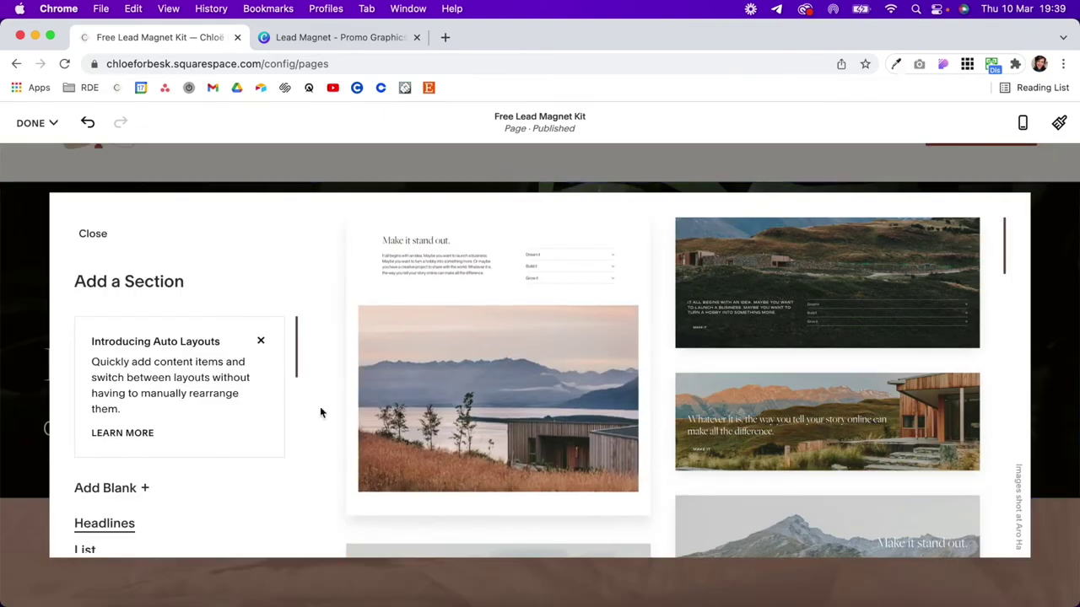
{"action": "left_click", "coordinate": [112, 489]}
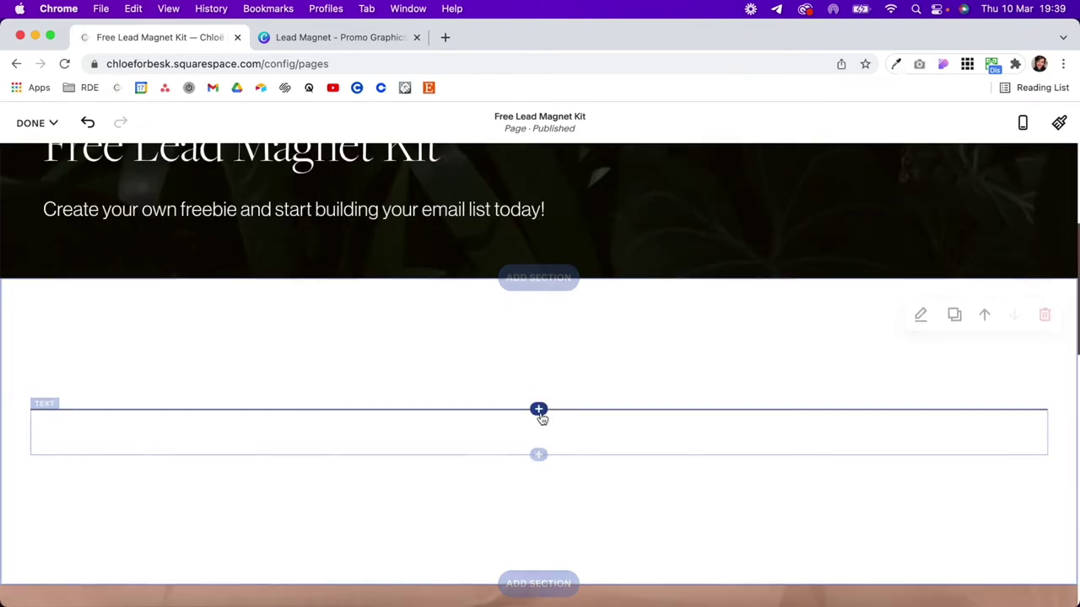
{"action": "left_click", "coordinate": [540, 410]}
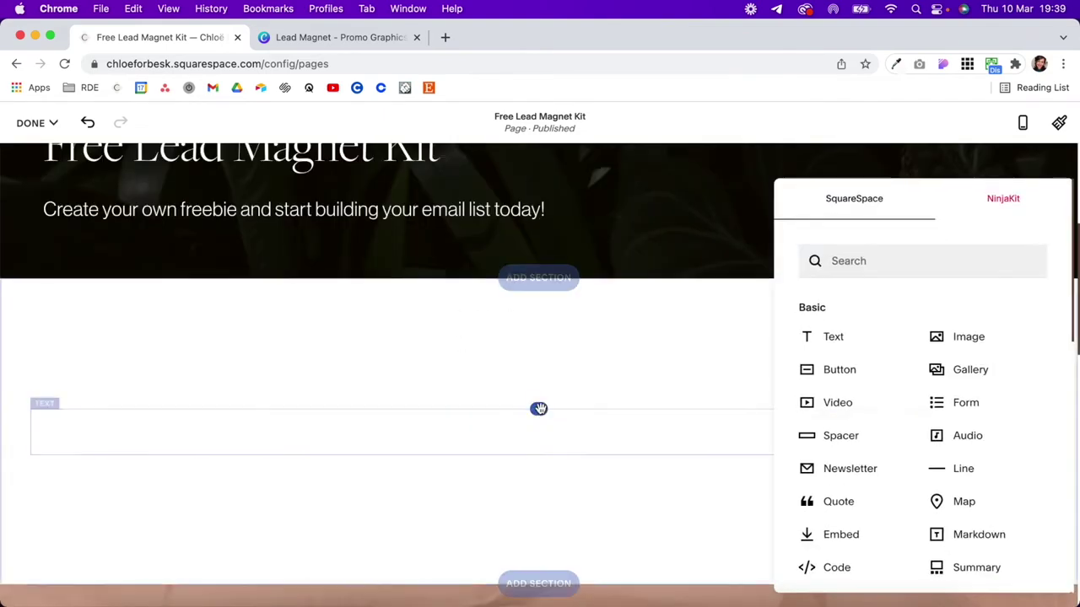
{"action": "left_click", "coordinate": [855, 432]}
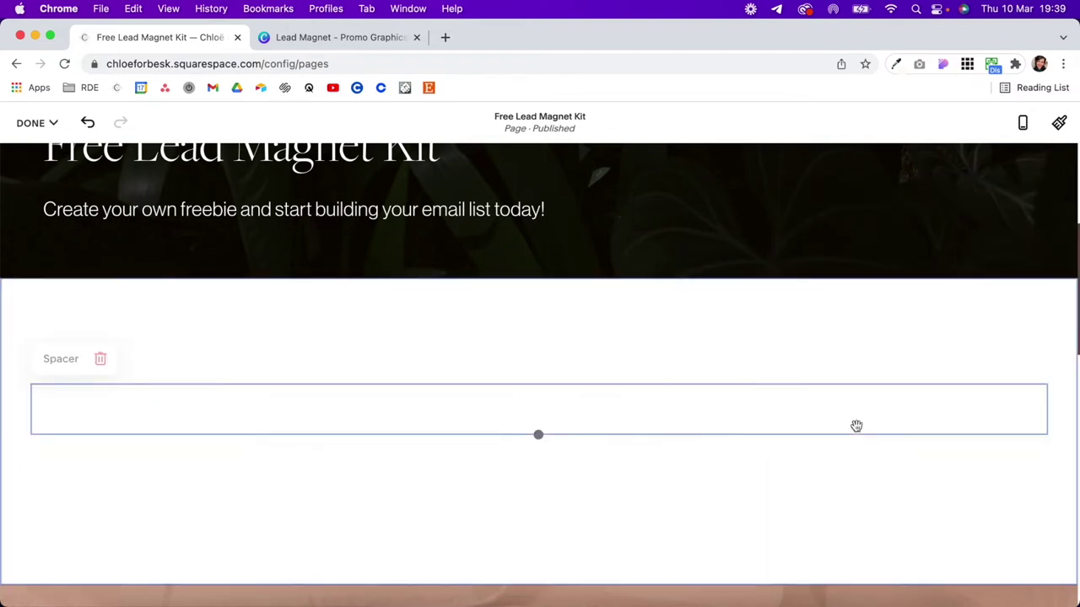
{"action": "left_click", "coordinate": [538, 435]}
{"action": "left_click", "coordinate": [856, 435]}
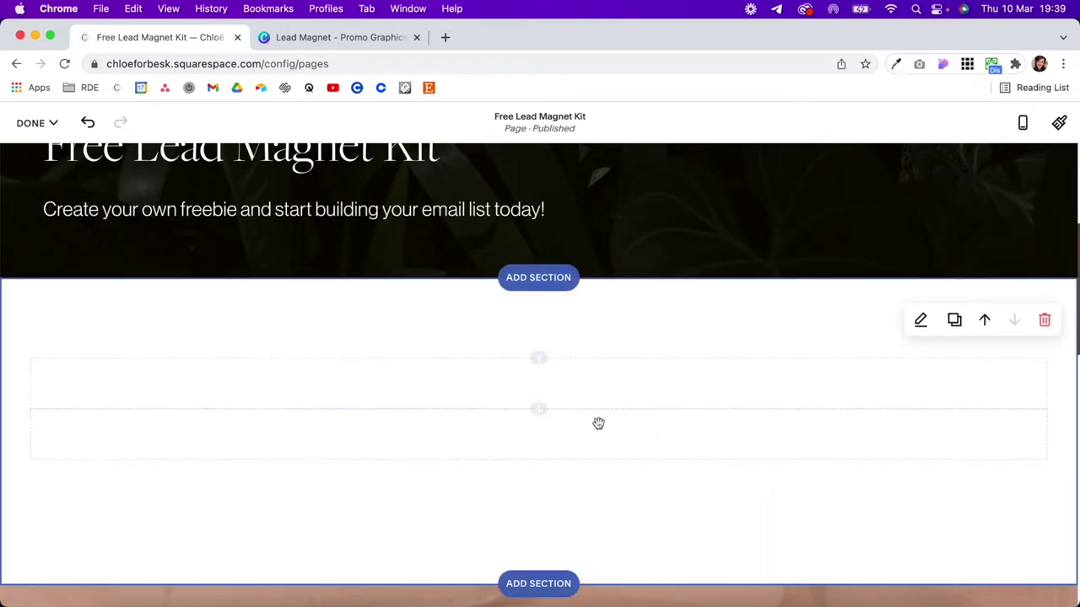
{"action": "left_click_drag", "start_coordinate": [798, 396], "coordinate": [1017, 376]}
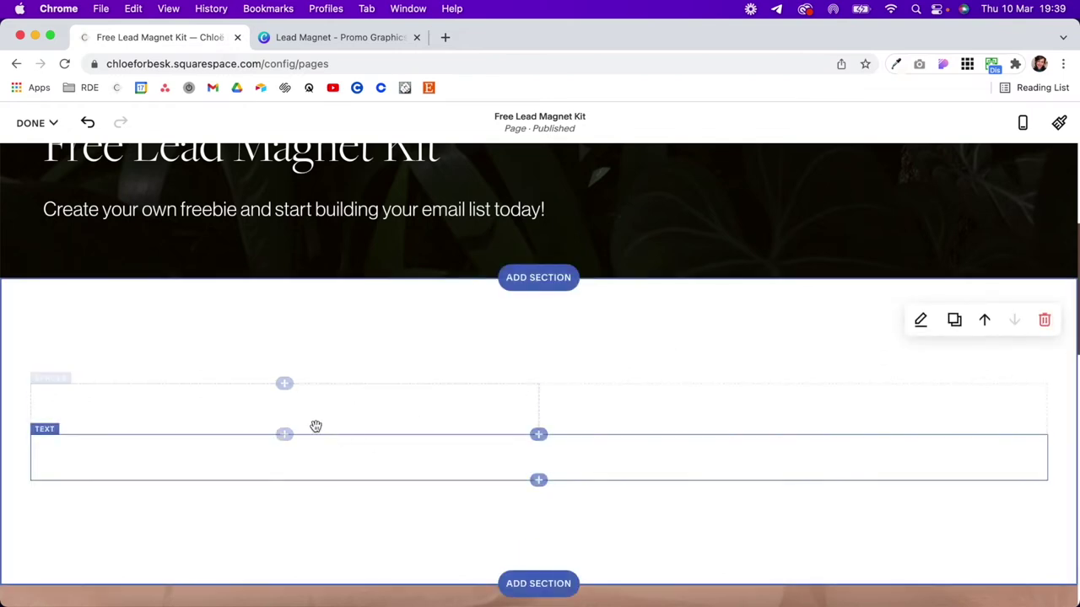
Add the 'Create and Launch Your Freebie Today!' text block and an image block in the right column
{"action": "left_click", "coordinate": [285, 436]}
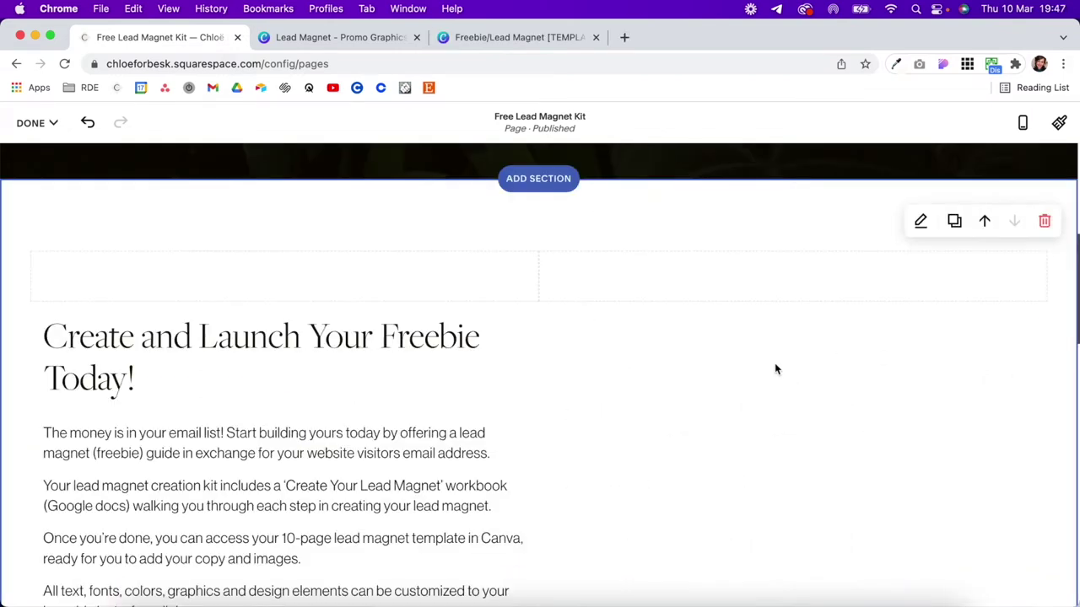
{"action": "left_click", "coordinate": [793, 302]}
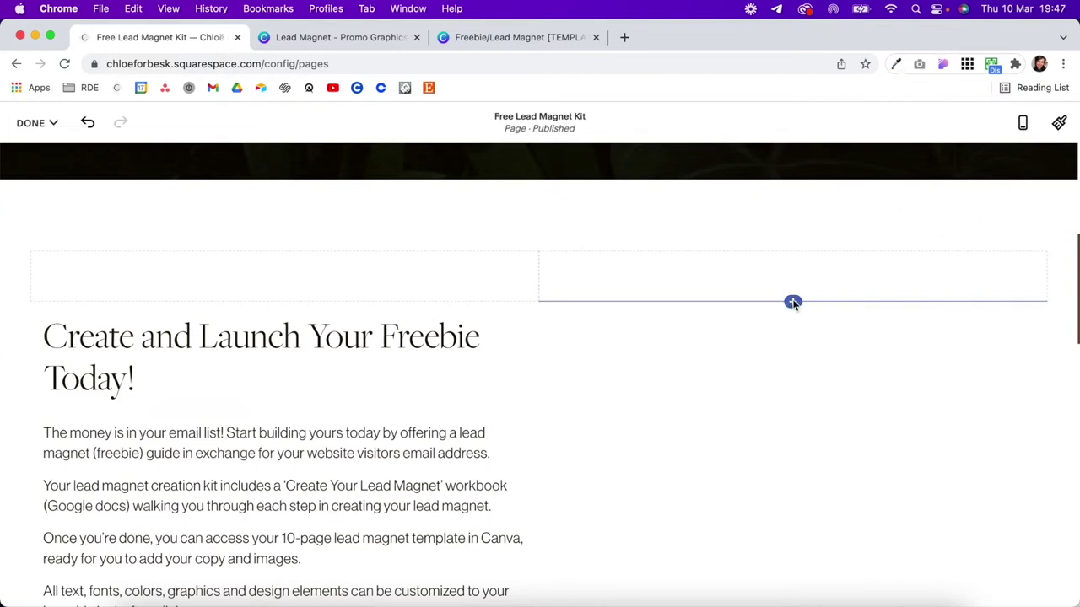
{"action": "left_click", "coordinate": [793, 302]}
{"action": "left_click", "coordinate": [944, 315]}
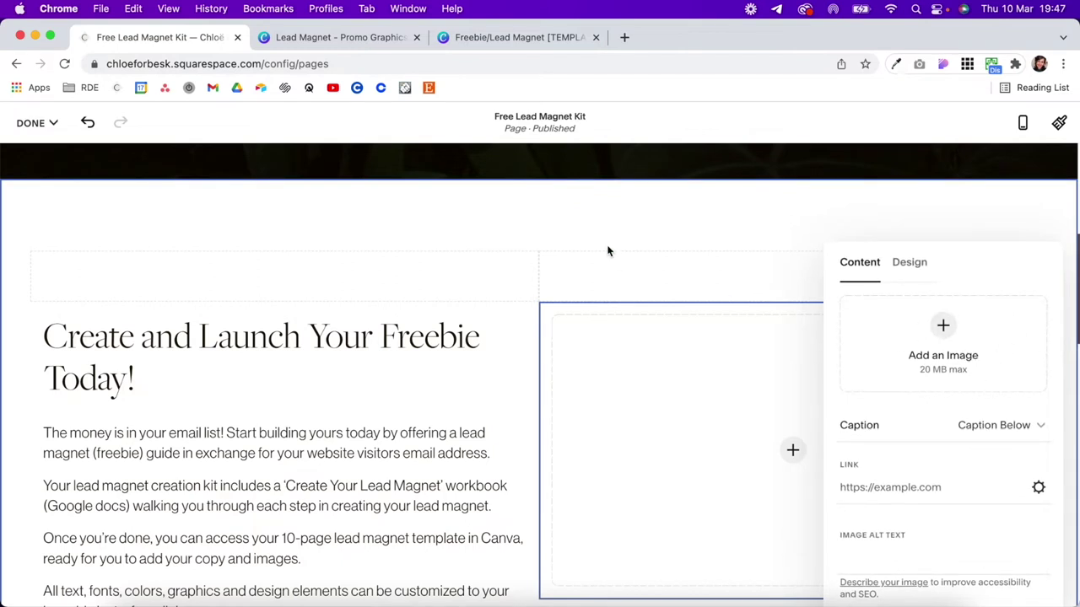
{"action": "left_click", "coordinate": [355, 45]}
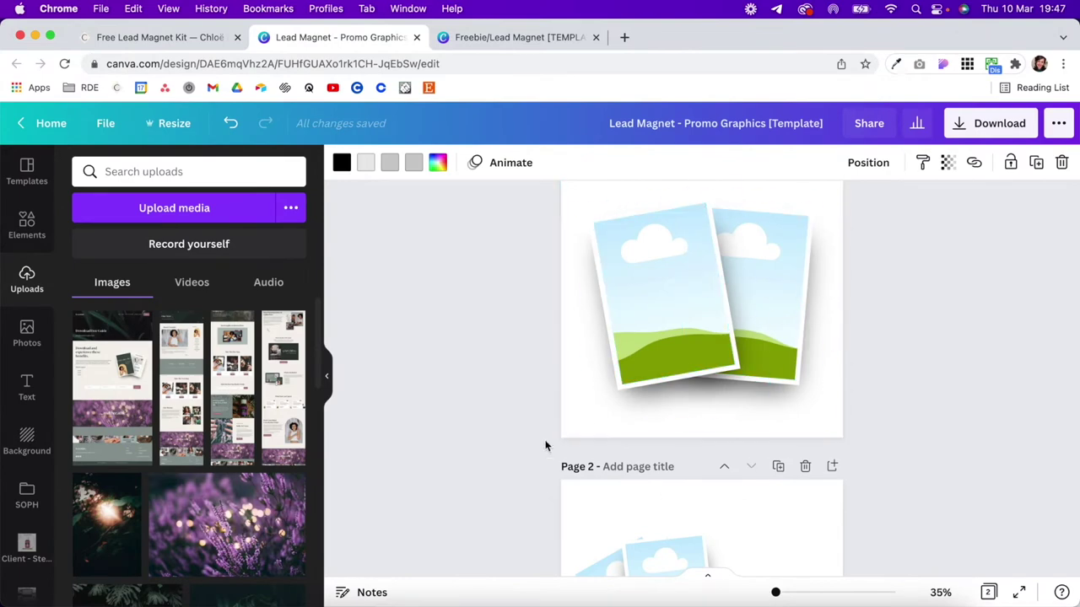
Scroll the Promo Graphics design, then return to the Freebie/Lead Magnet [TEMPLATE] design
{"action": "scroll", "coordinate": [701, 420], "scroll_direction": "down", "scroll_amount": 4}
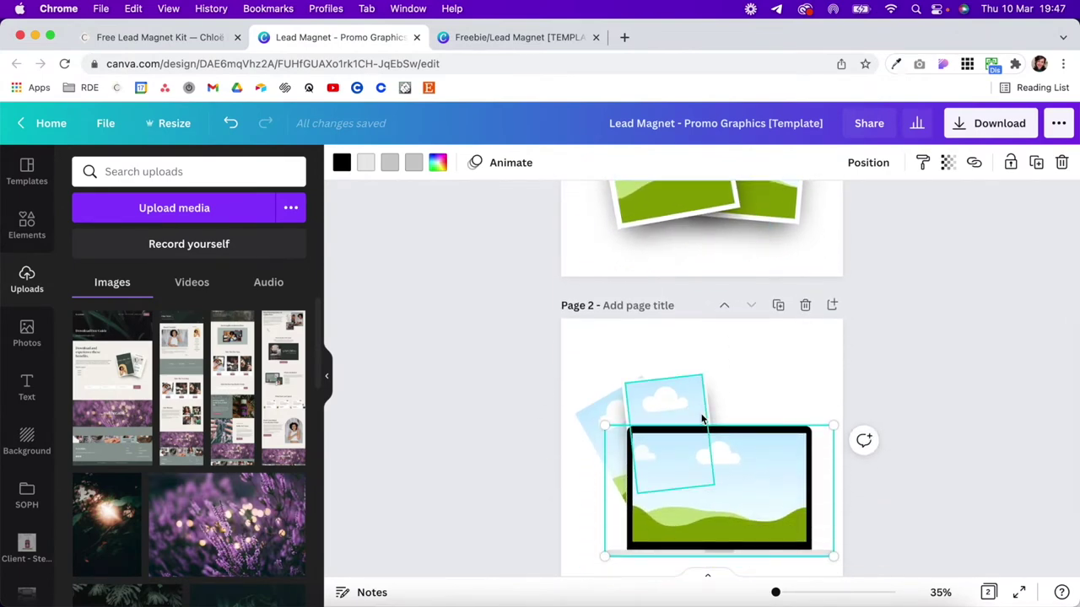
{"action": "scroll", "coordinate": [701, 420], "scroll_direction": "down", "scroll_amount": 2}
{"action": "scroll", "coordinate": [701, 419], "scroll_direction": "up", "scroll_amount": 4}
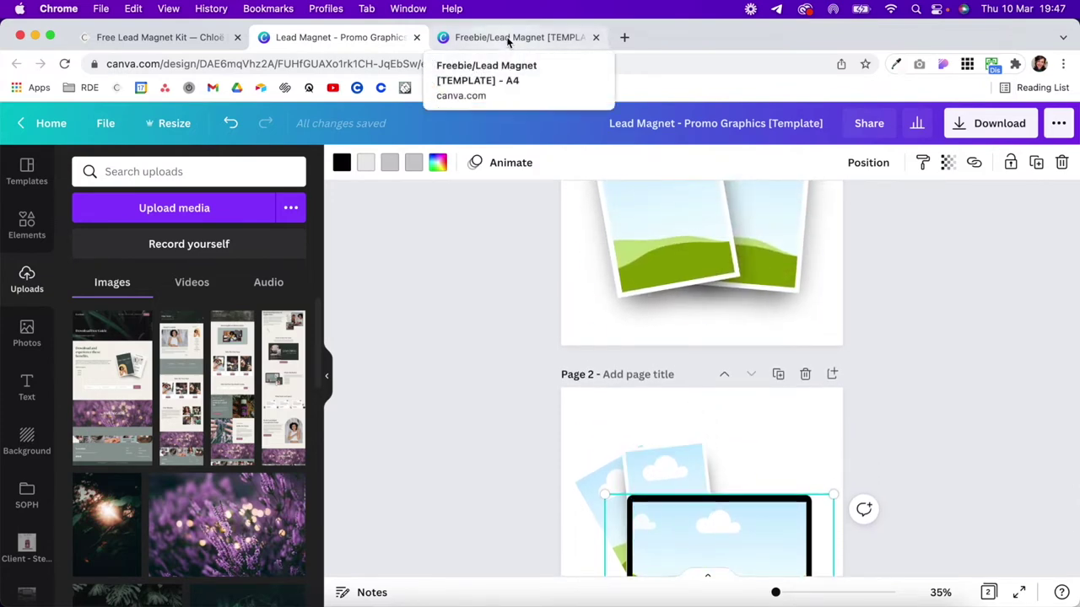
{"action": "left_click", "coordinate": [509, 39]}
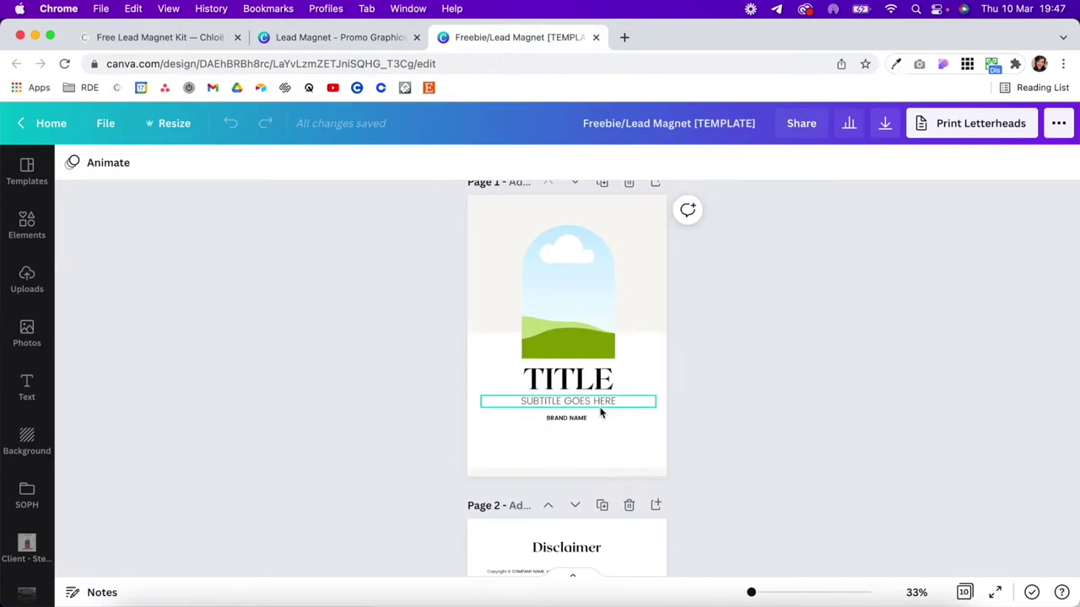
Download all ten template pages as PNGs, unzip them, and start uploading them into Promo Graphics
{"action": "left_click", "coordinate": [887, 124]}
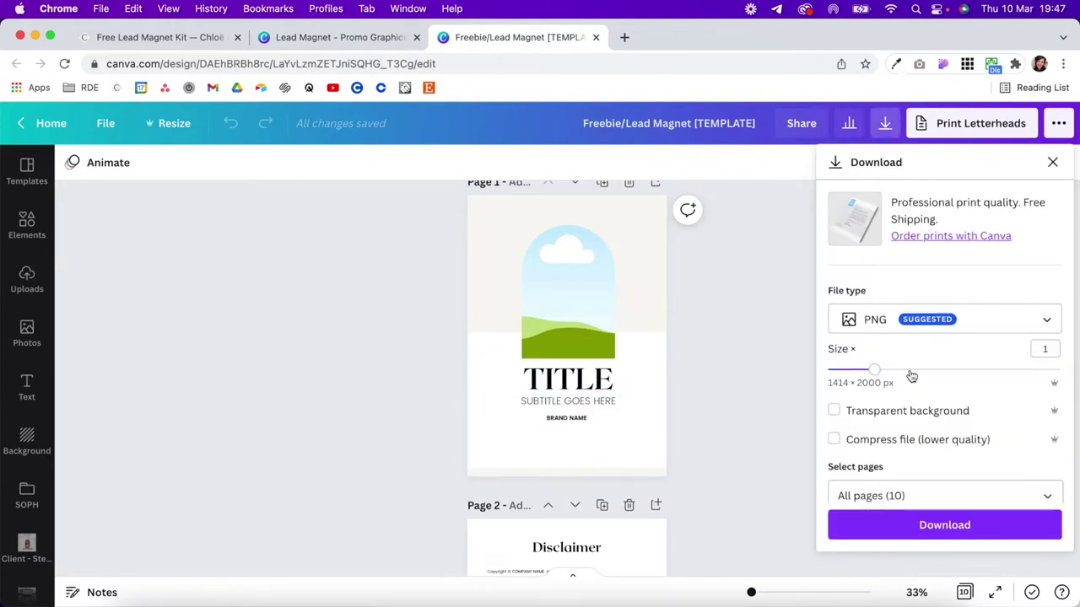
{"action": "left_click", "coordinate": [873, 525]}
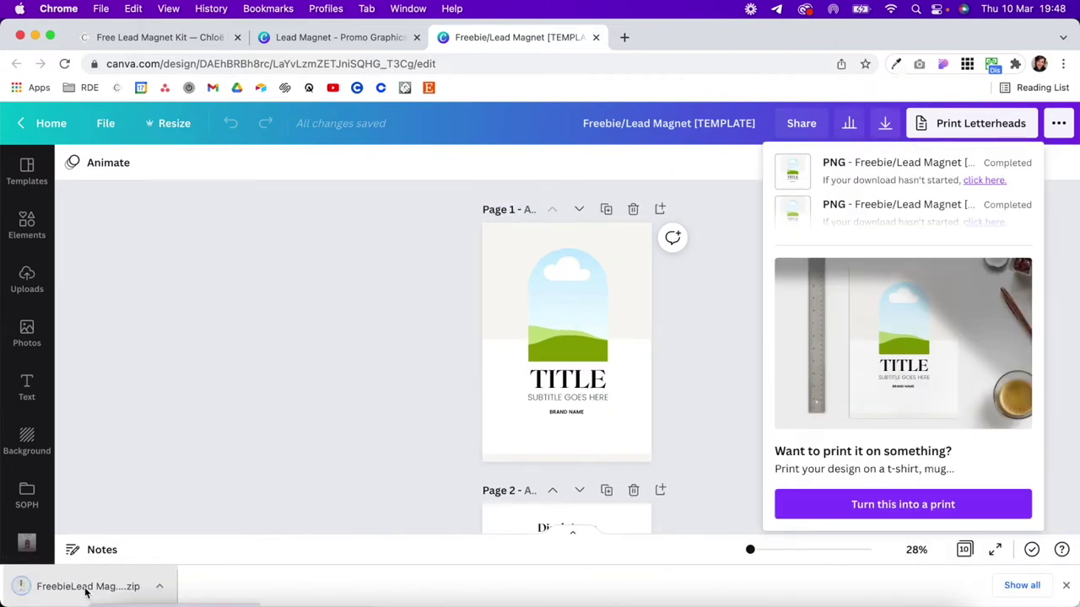
{"action": "left_click", "coordinate": [70, 588]}
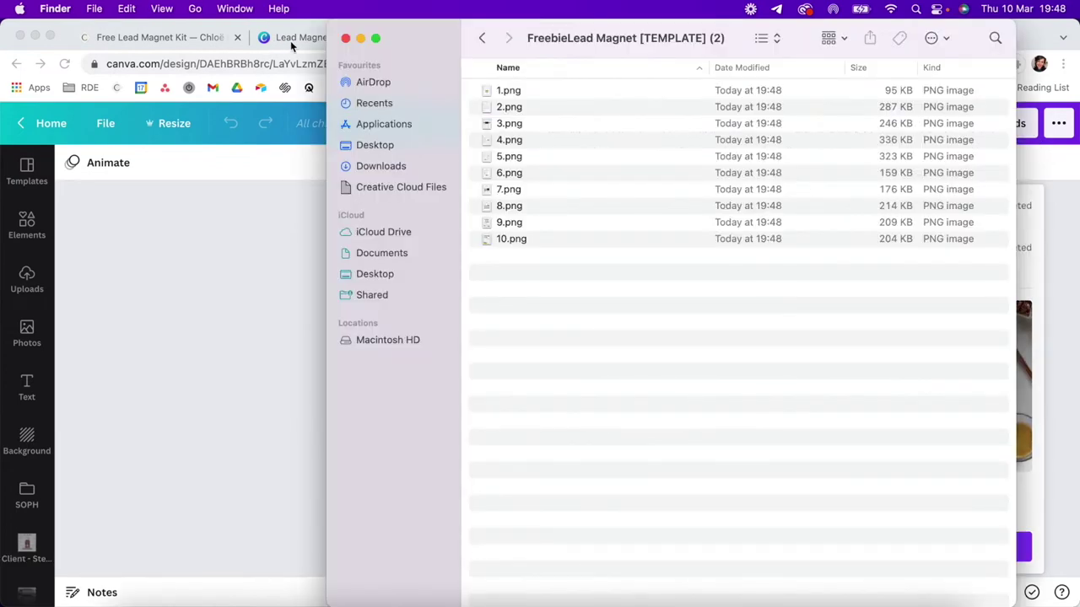
{"action": "left_click", "coordinate": [290, 42]}
{"action": "scroll", "coordinate": [607, 361], "scroll_direction": "up", "scroll_amount": 2}
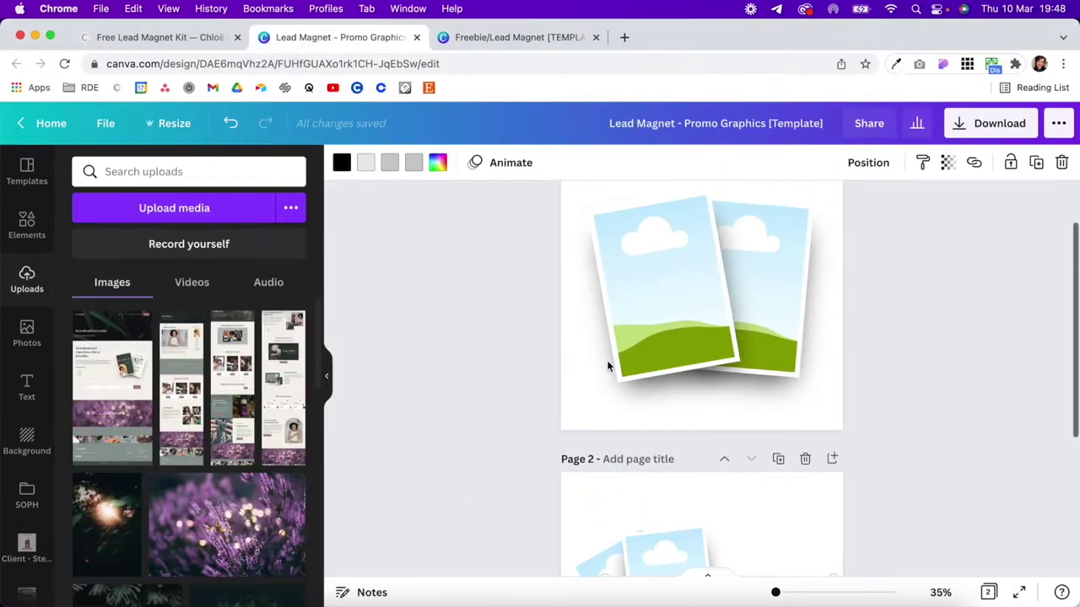
{"action": "left_click", "coordinate": [185, 207]}
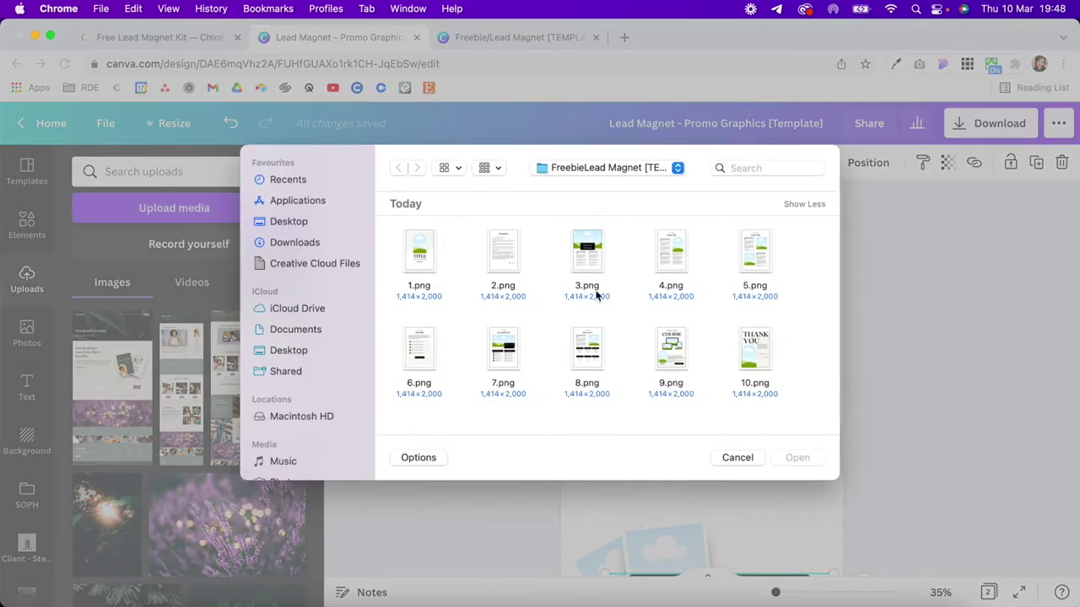
Upload the ten page PNGs and place Hello and Welcome and Resources into the left and right mockups
{"action": "left_click_drag", "start_coordinate": [820, 241], "coordinate": [370, 396]}
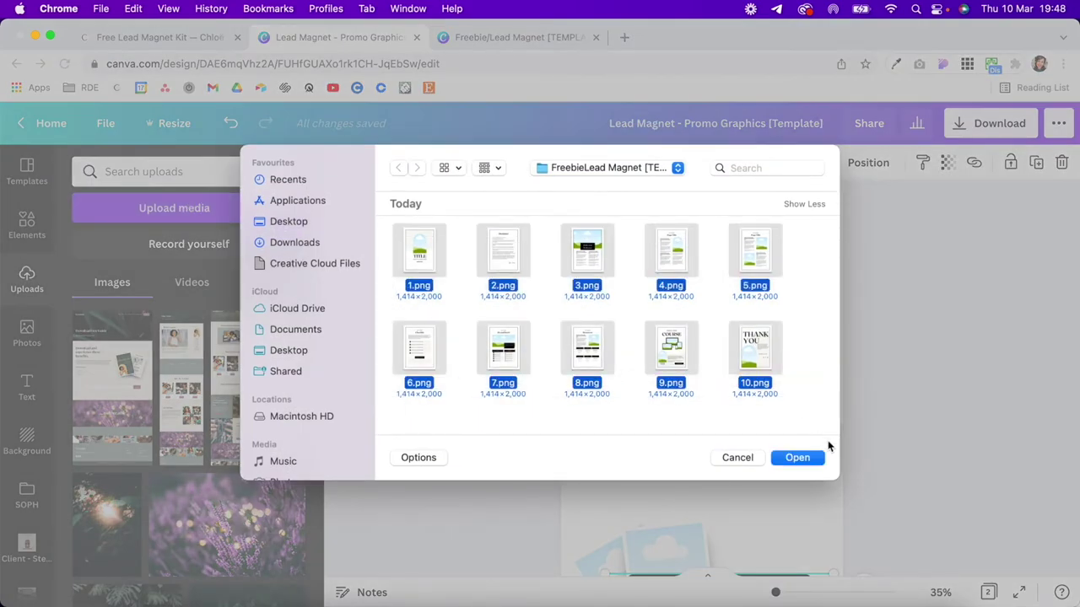
{"action": "left_click", "coordinate": [797, 457]}
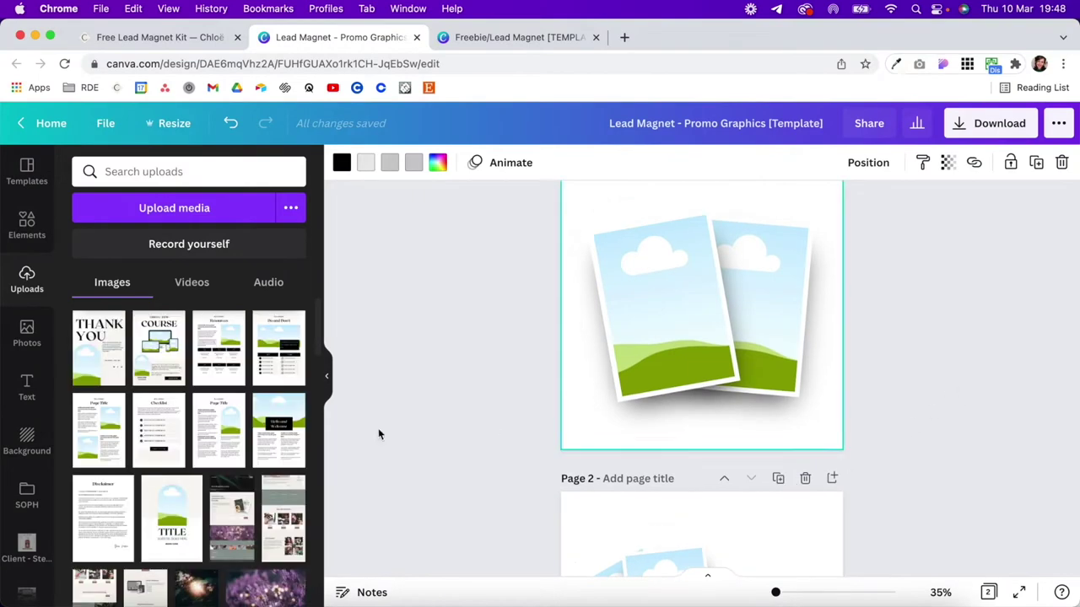
{"action": "scroll", "coordinate": [510, 391], "scroll_direction": "up", "scroll_amount": 2}
{"action": "left_click_drag", "start_coordinate": [265, 442], "coordinate": [645, 371]}
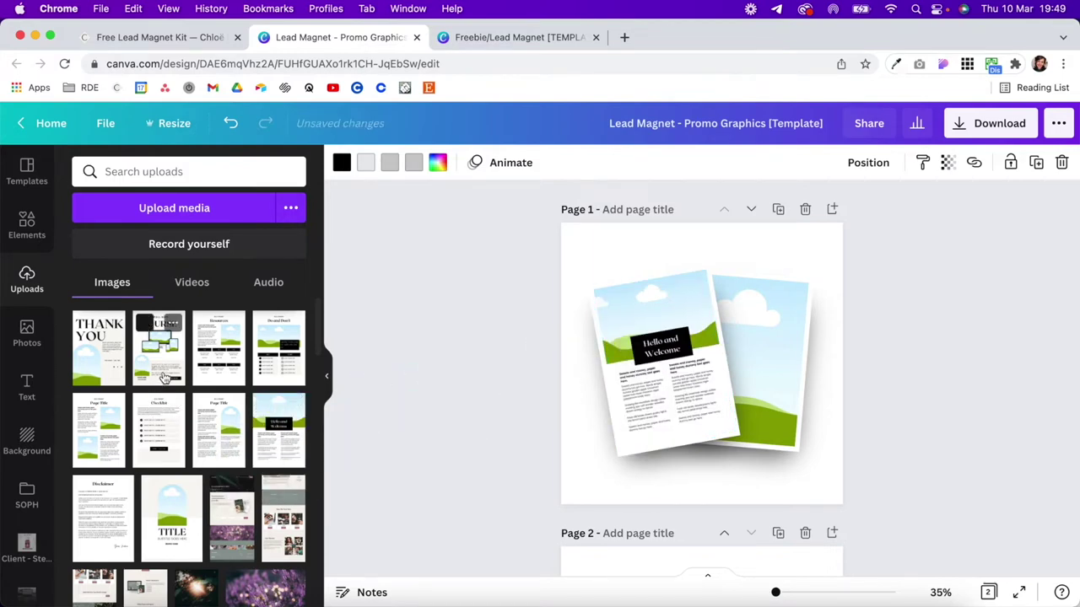
{"action": "left_click_drag", "start_coordinate": [212, 356], "coordinate": [766, 364]}
{"action": "left_click", "coordinate": [989, 124]}
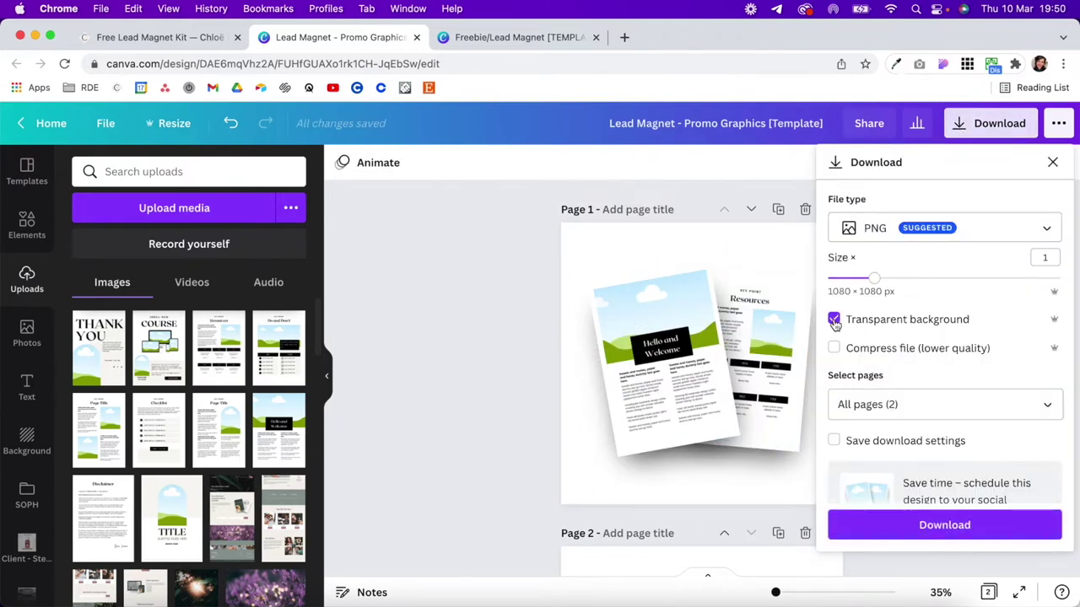
Limit the download to Page 1 and check the page 1 background colour options
{"action": "left_click", "coordinate": [1051, 401]}
{"action": "left_click", "coordinate": [1044, 259]}
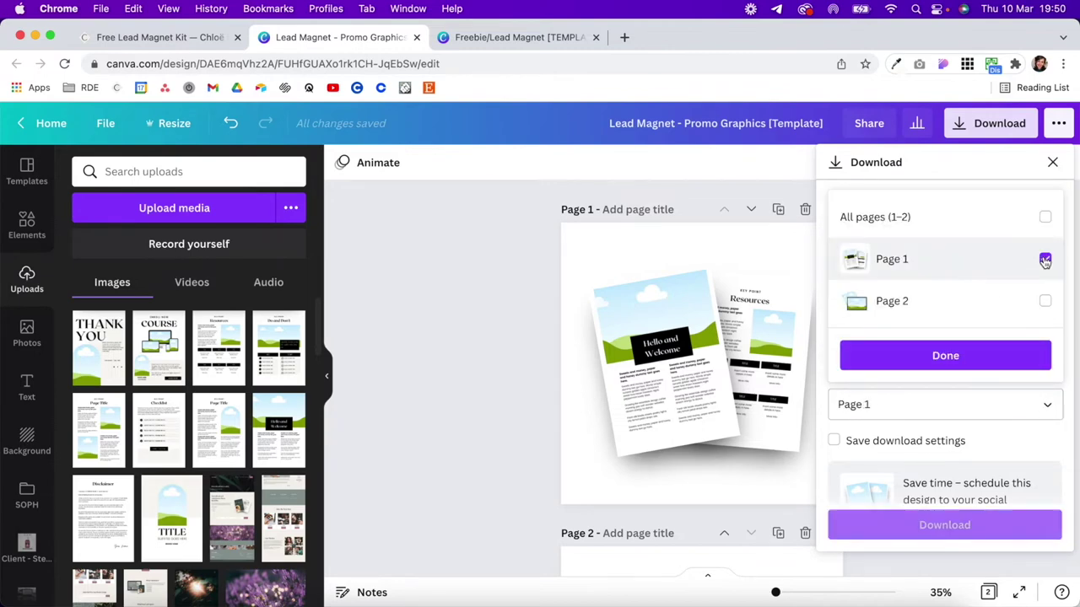
{"action": "left_click", "coordinate": [956, 361]}
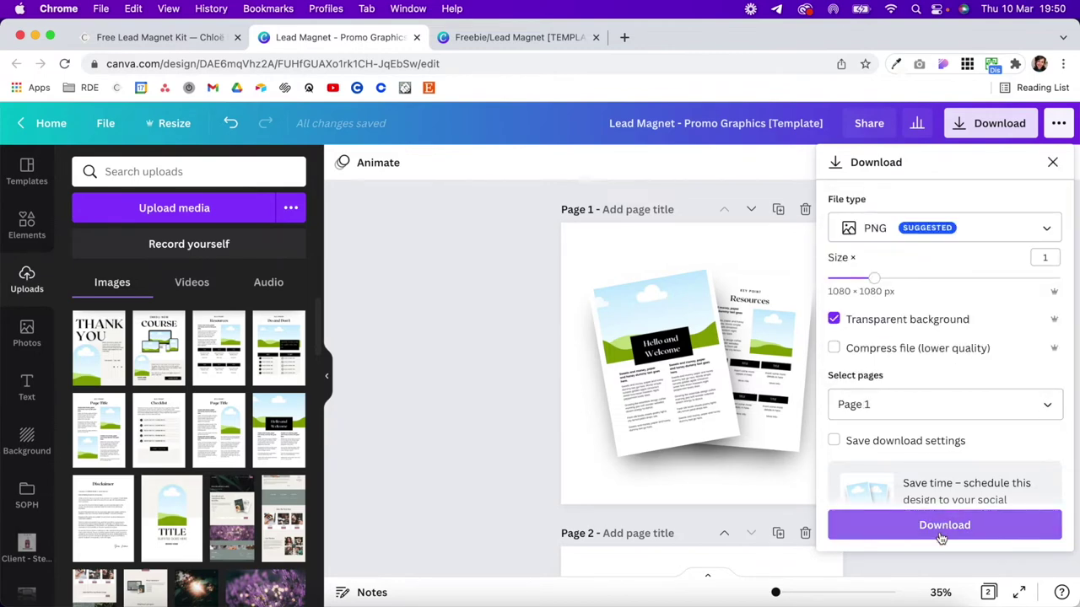
{"action": "left_click", "coordinate": [634, 250]}
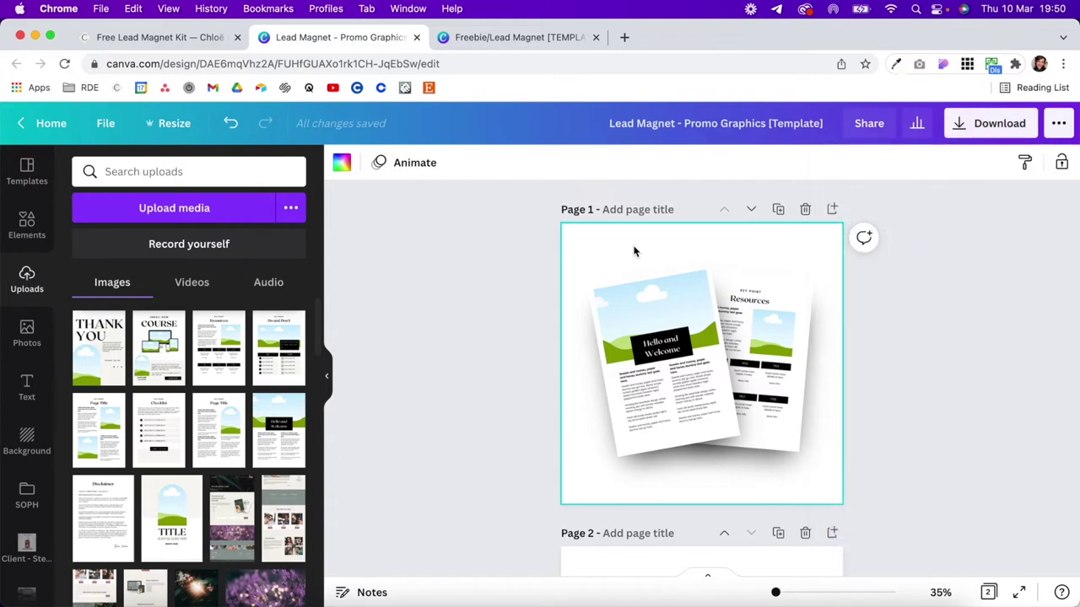
{"action": "left_click", "coordinate": [341, 162]}
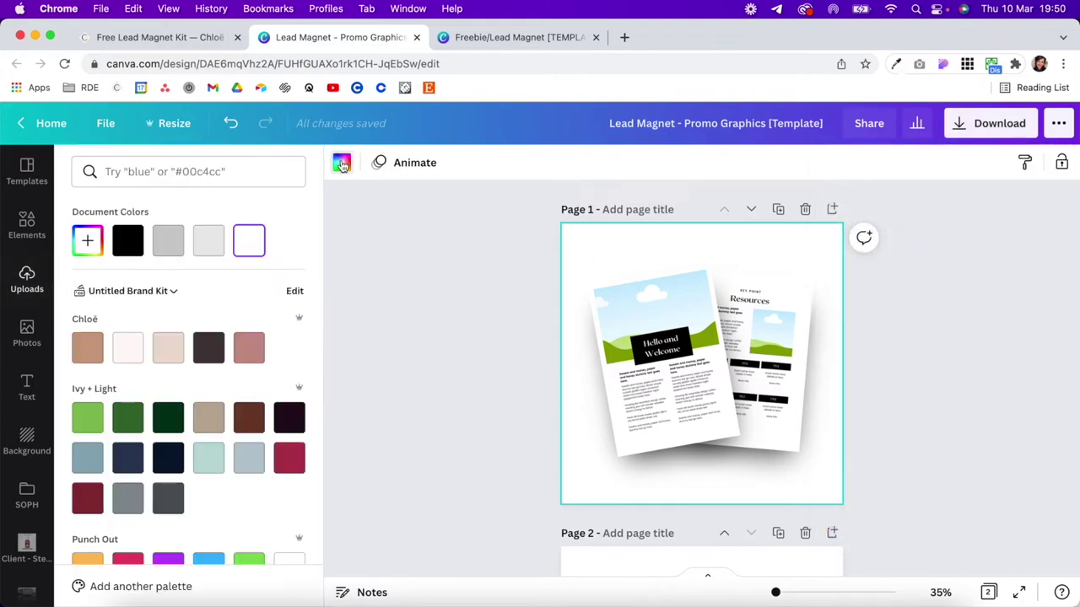
{"action": "left_click", "coordinate": [88, 241]}
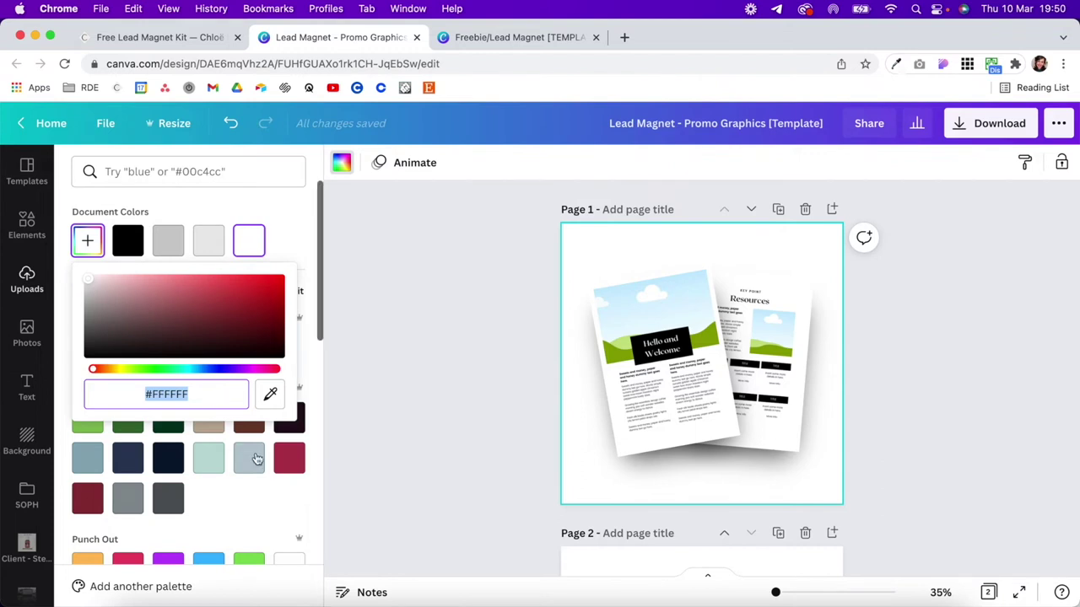
{"action": "left_click", "coordinate": [616, 243]}
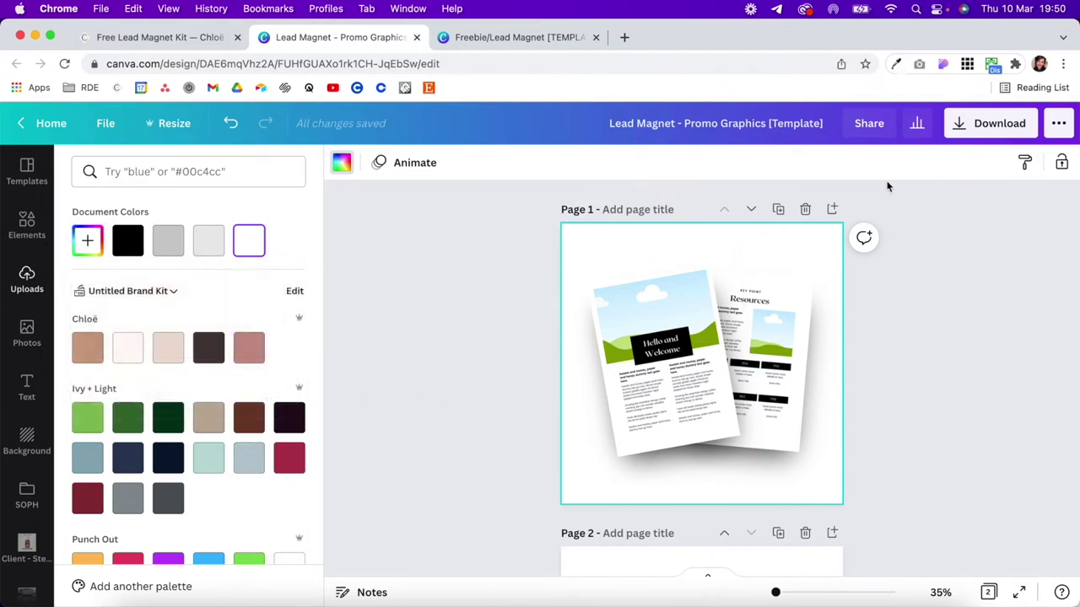
Download page 1 as a transparent-background PNG and return to the Squarespace image block
{"action": "left_click", "coordinate": [961, 131]}
{"action": "left_click", "coordinate": [896, 322]}
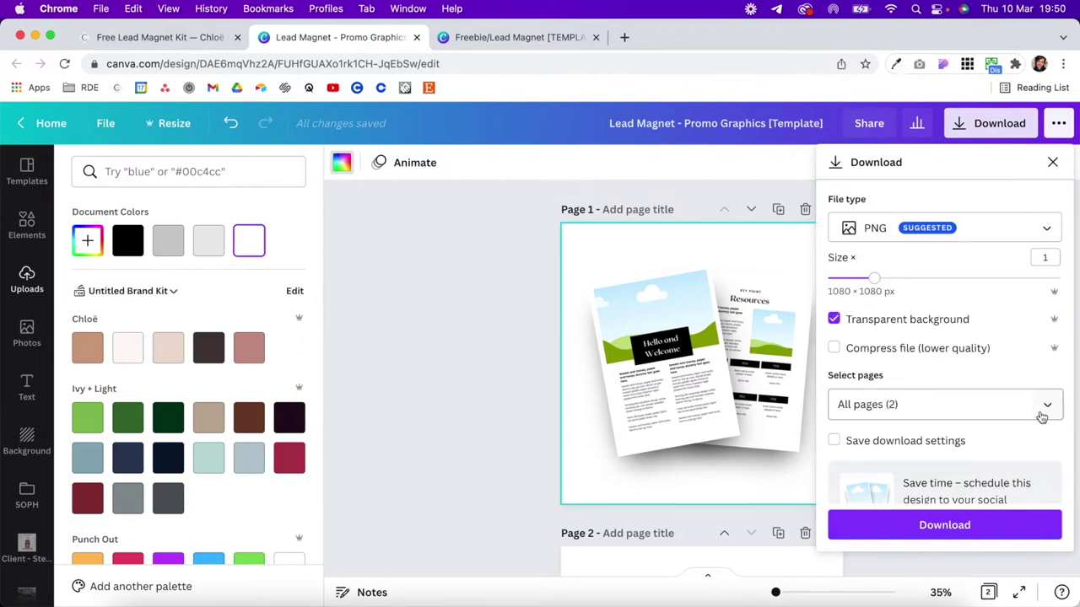
{"action": "left_click", "coordinate": [1041, 408]}
{"action": "left_click", "coordinate": [996, 260]}
{"action": "left_click", "coordinate": [975, 355]}
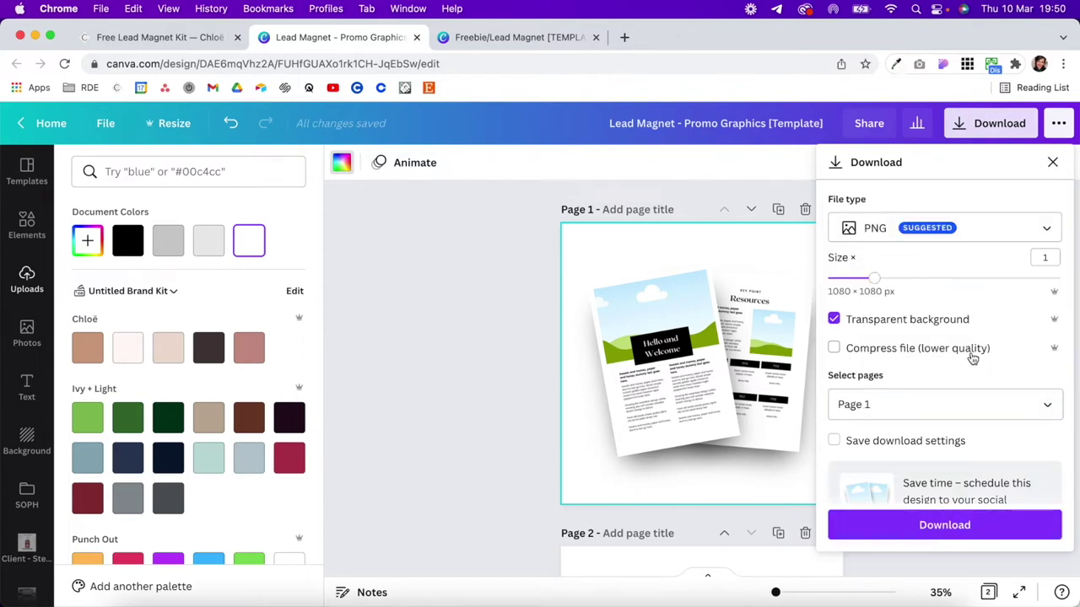
{"action": "left_click", "coordinate": [909, 524]}
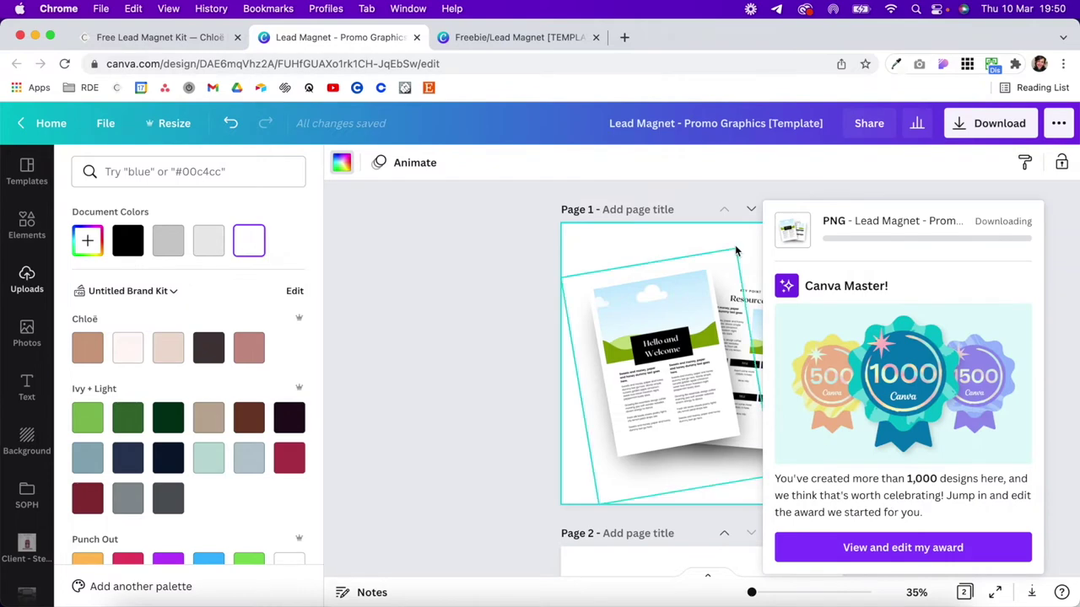
{"action": "left_click", "coordinate": [152, 37]}
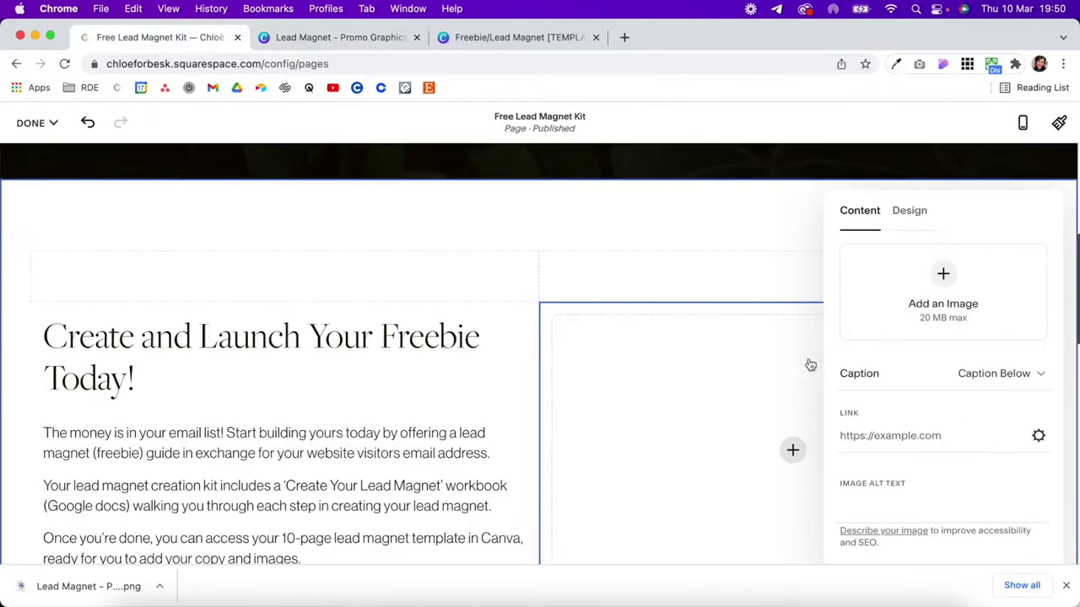
{"action": "left_click", "coordinate": [931, 287]}
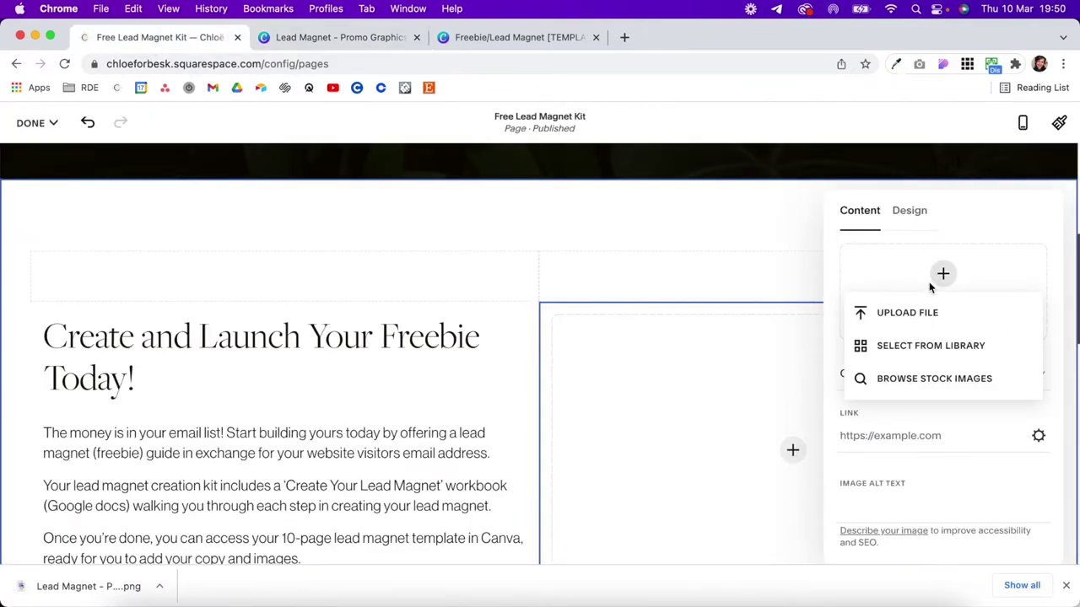
Upload the Canva mockup PNG into the image block and give the section the Light 1 theme
{"action": "left_click", "coordinate": [908, 325]}
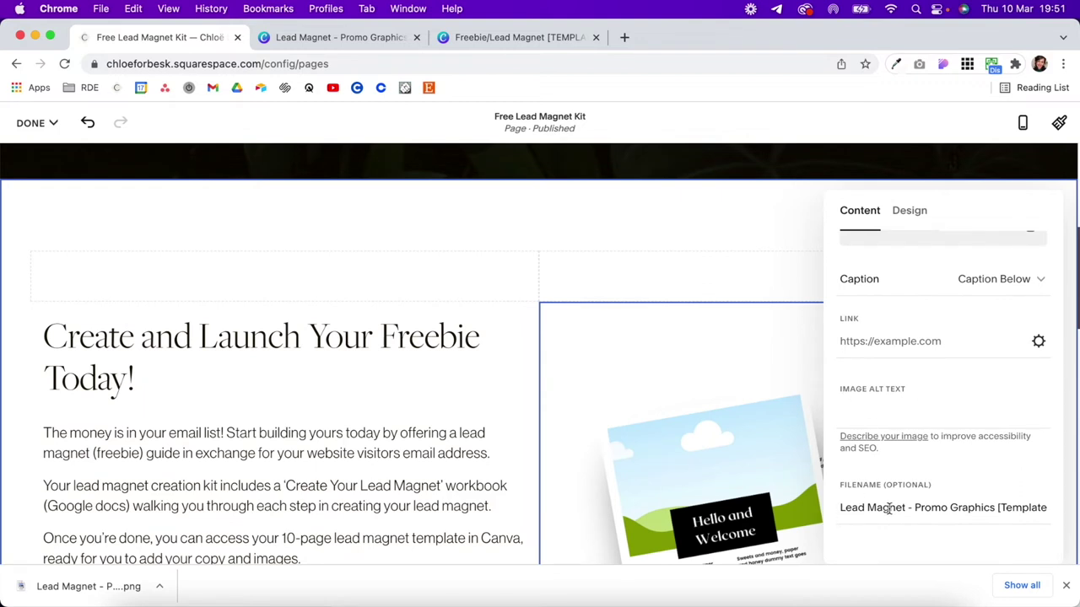
{"action": "key", "text": "Escape"}
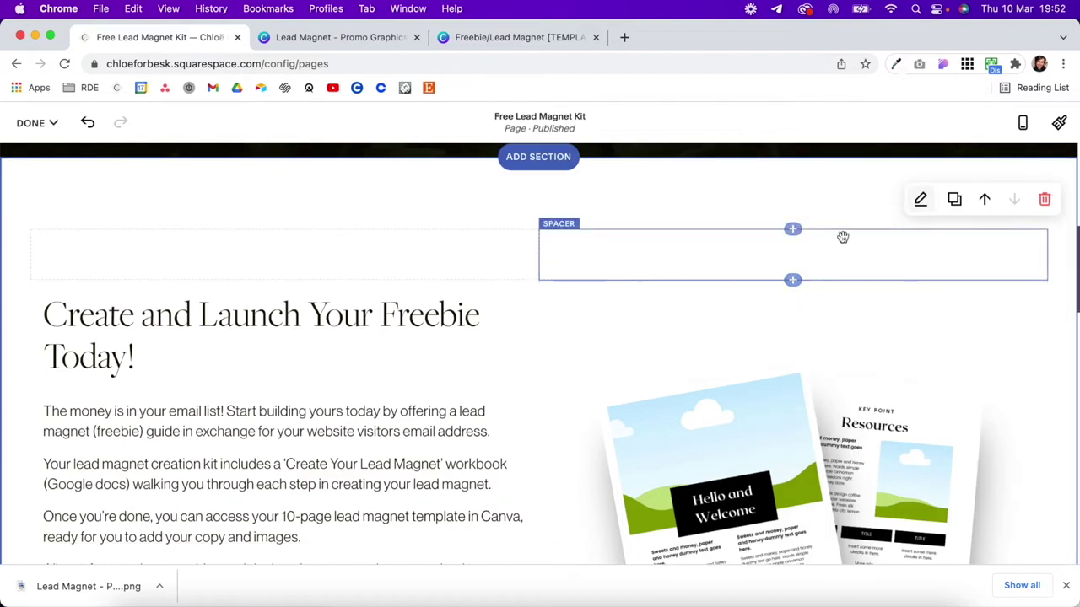
{"action": "left_click", "coordinate": [921, 202]}
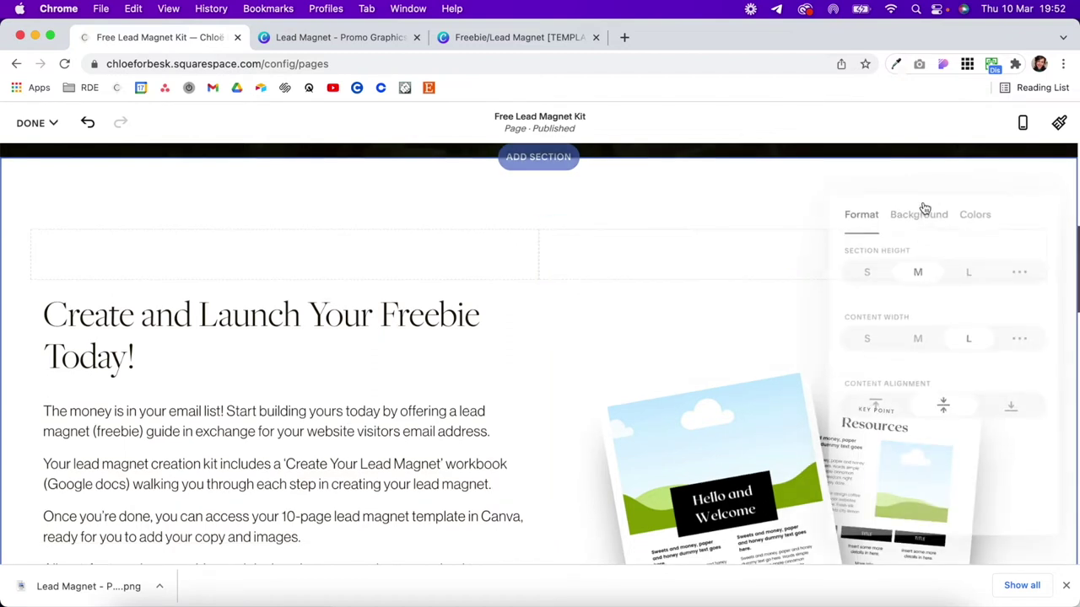
{"action": "left_click", "coordinate": [974, 208]}
{"action": "left_click", "coordinate": [948, 380]}
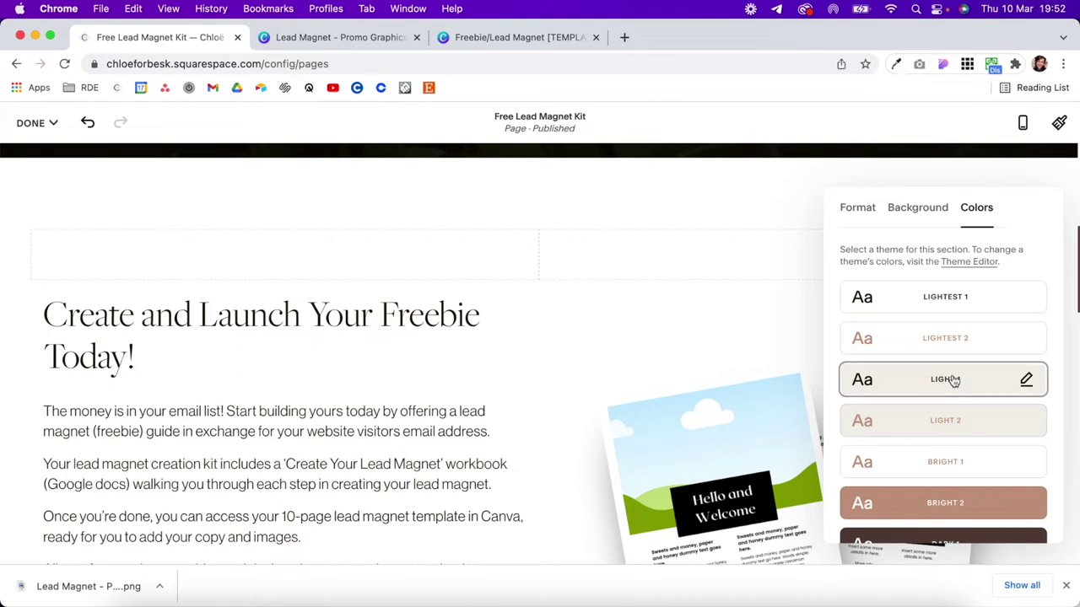
{"action": "scroll", "coordinate": [663, 301], "scroll_direction": "down", "scroll_amount": 2}
{"action": "scroll", "coordinate": [663, 301], "scroll_direction": "down", "scroll_amount": 1}
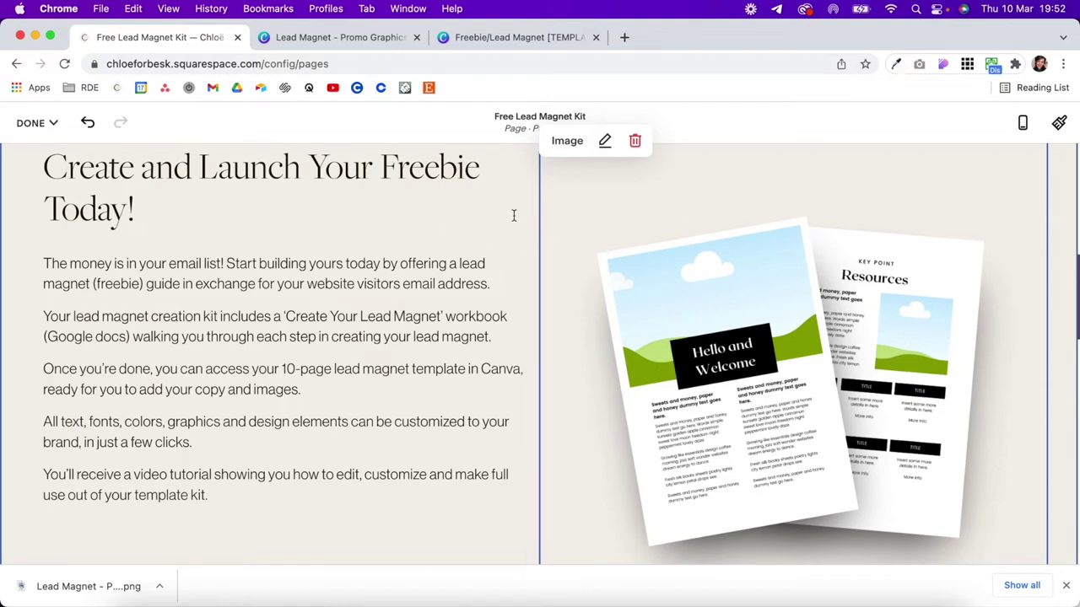
{"action": "scroll", "coordinate": [626, 200], "scroll_direction": "down", "scroll_amount": 1}
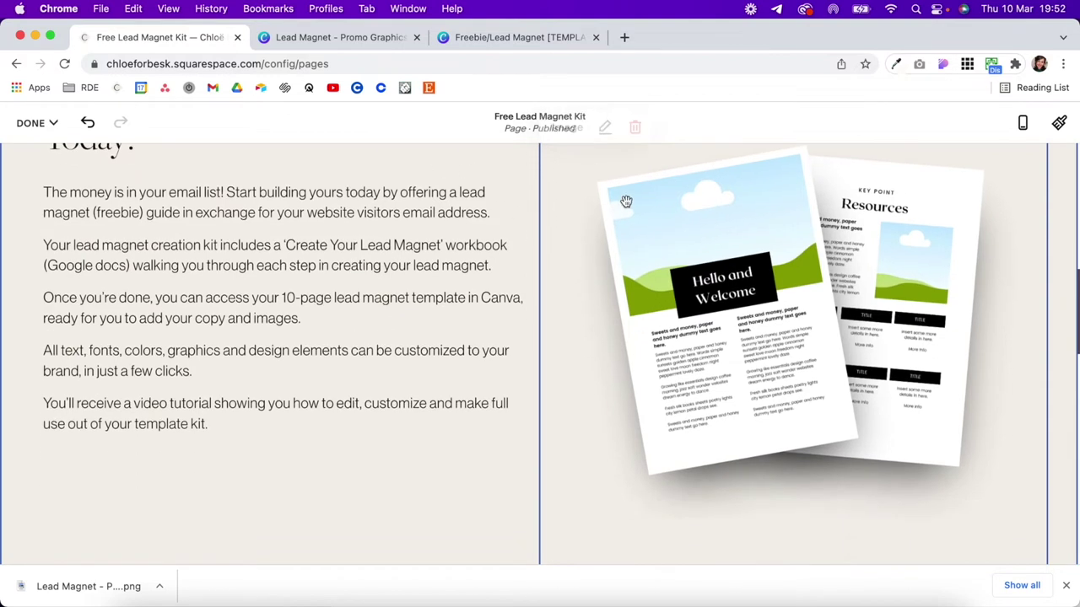
{"action": "scroll", "coordinate": [625, 201], "scroll_direction": "down", "scroll_amount": 5}
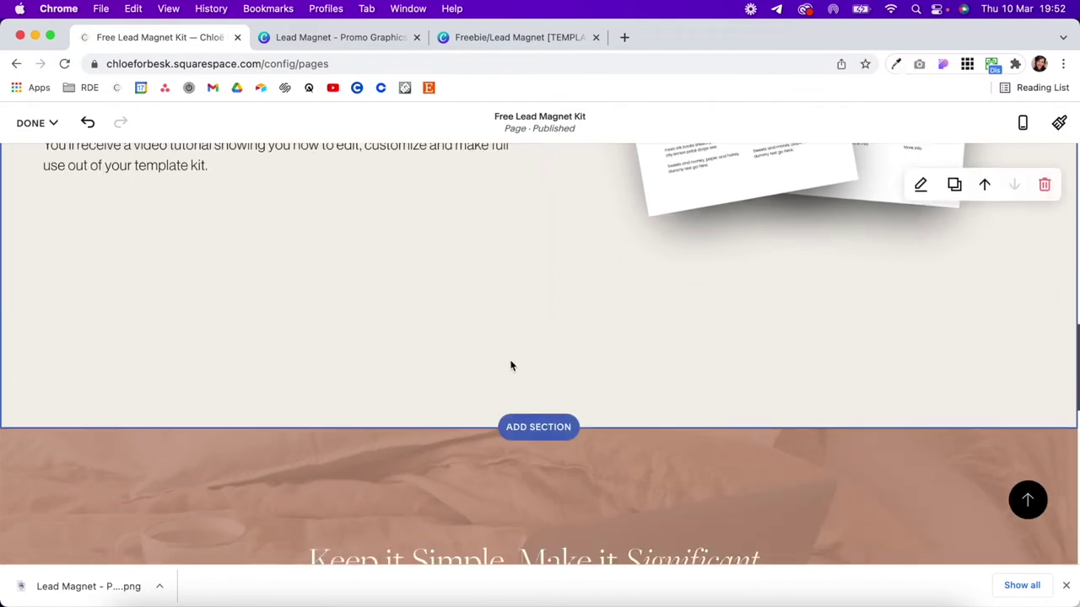
Select the Subscribe form's title, description, disclaimer and button text for editing
{"action": "mouse_move", "coordinate": [542, 360]}
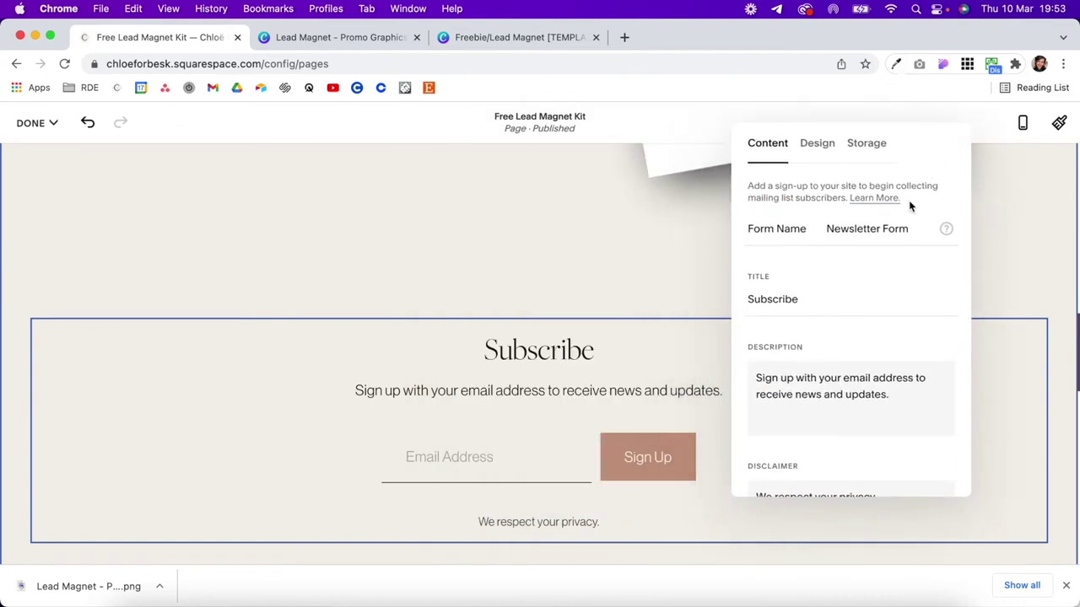
{"action": "double_click", "coordinate": [827, 307]}
{"action": "triple_click", "coordinate": [832, 397]}
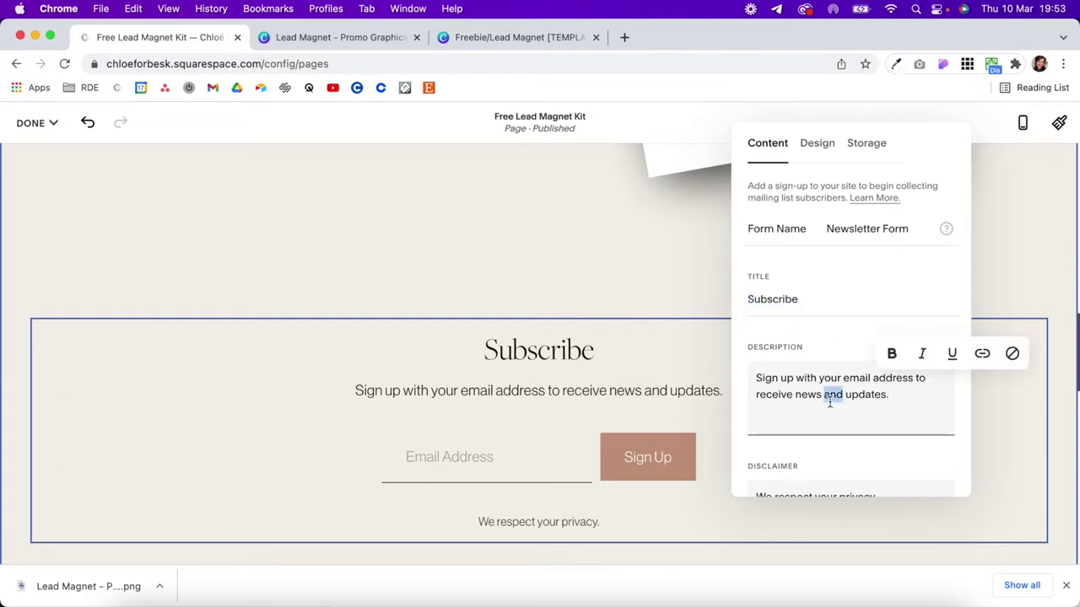
{"action": "scroll", "coordinate": [834, 405], "scroll_direction": "down", "scroll_amount": 3}
{"action": "left_click", "coordinate": [837, 392]}
{"action": "triple_click", "coordinate": [837, 393]}
{"action": "scroll", "coordinate": [836, 391], "scroll_direction": "down", "scroll_amount": 3}
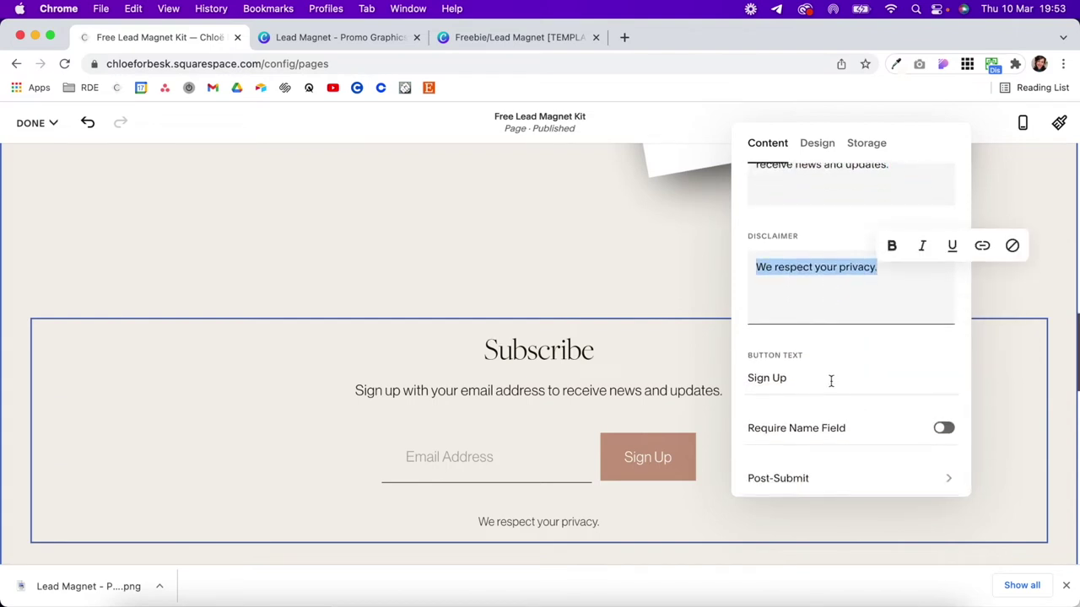
{"action": "left_click", "coordinate": [831, 381]}
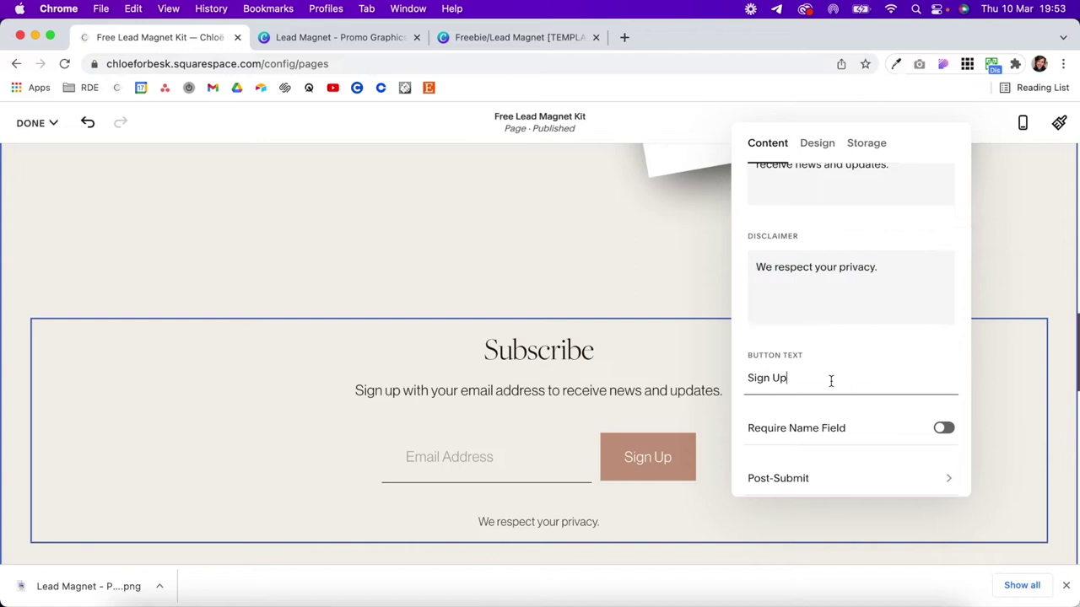
Require first and last name, set post-submit to Redirect, and save the page
{"action": "left_click", "coordinate": [943, 429]}
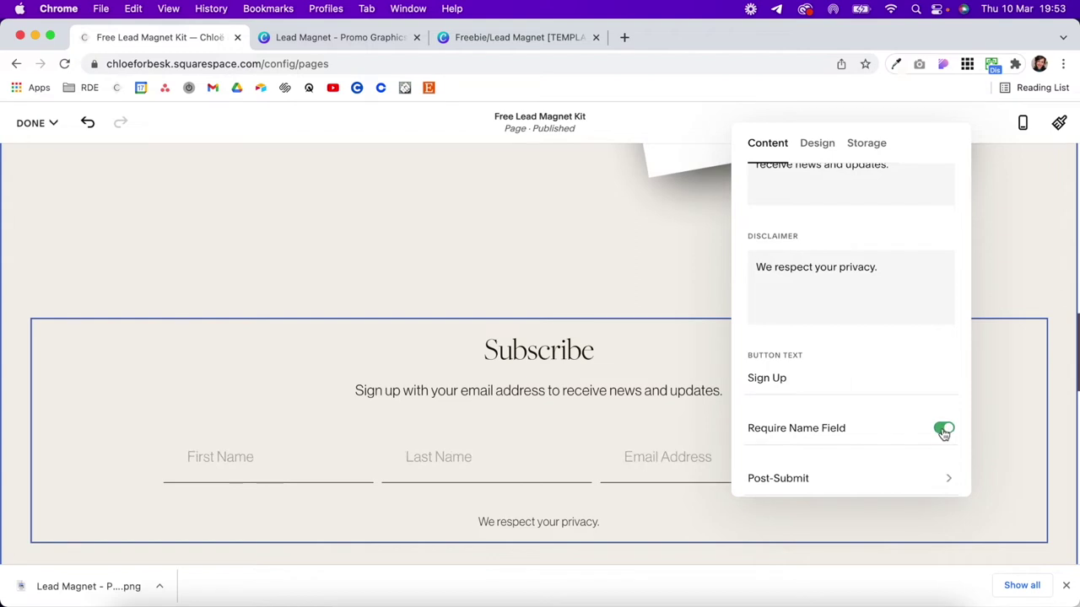
{"action": "scroll", "coordinate": [908, 449], "scroll_direction": "down", "scroll_amount": 1}
{"action": "left_click", "coordinate": [915, 474]}
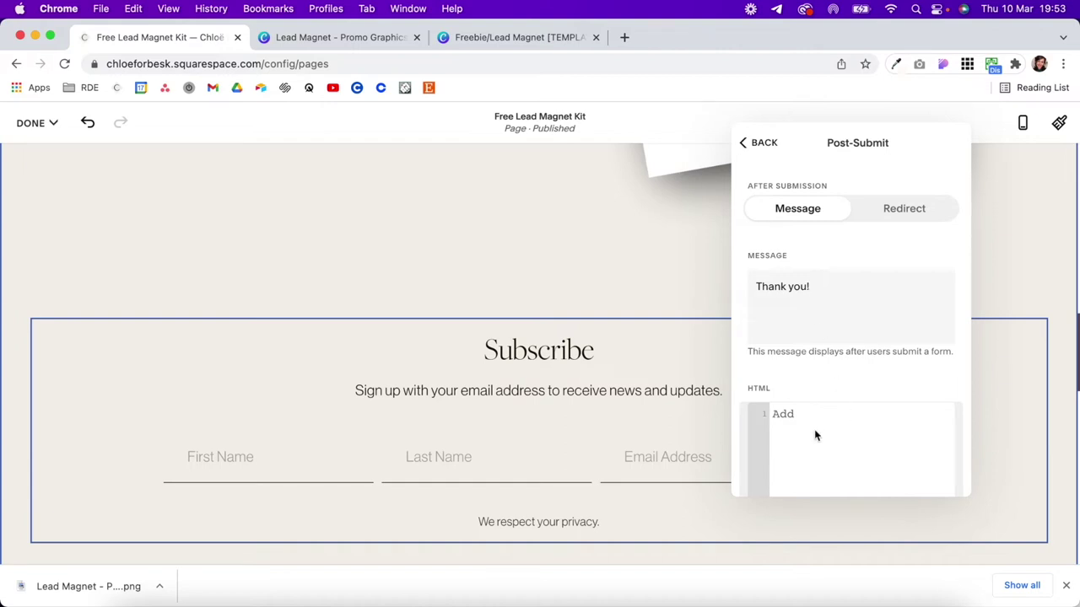
{"action": "left_click", "coordinate": [905, 221]}
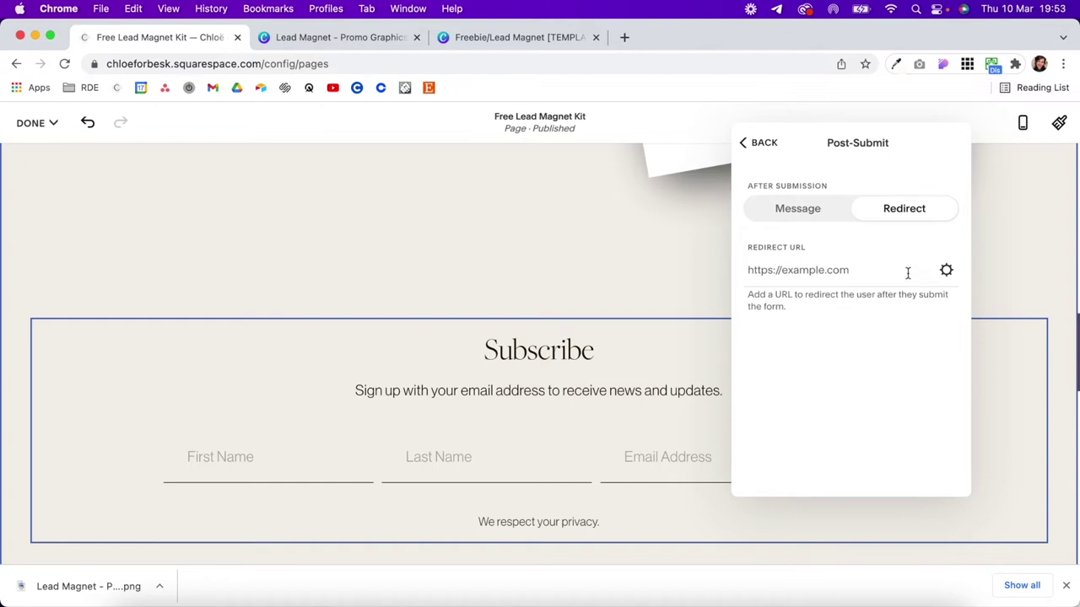
{"action": "left_click", "coordinate": [761, 152]}
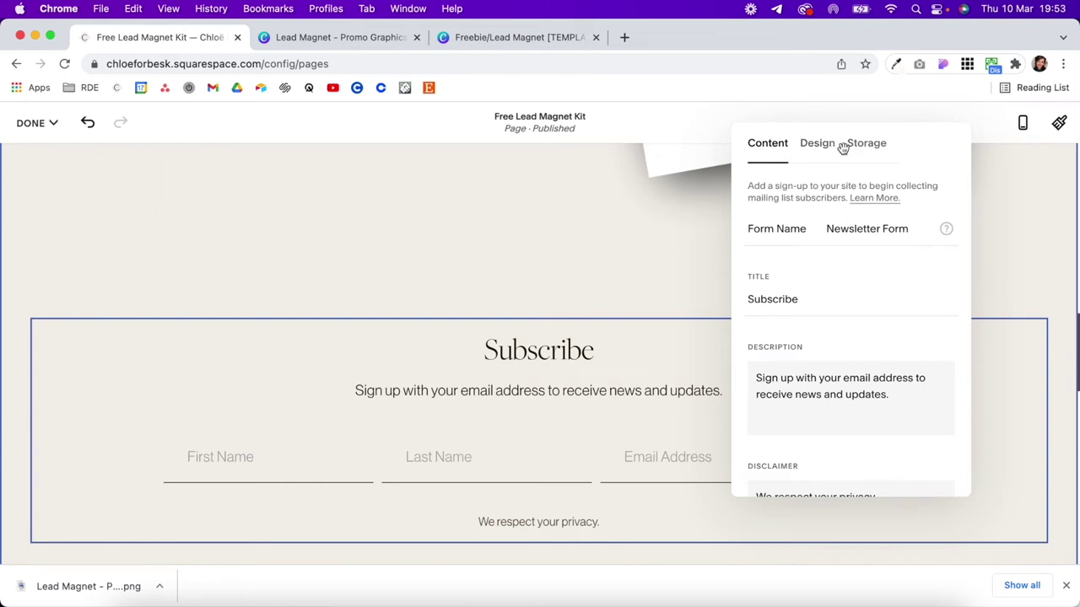
{"action": "left_click", "coordinate": [547, 261]}
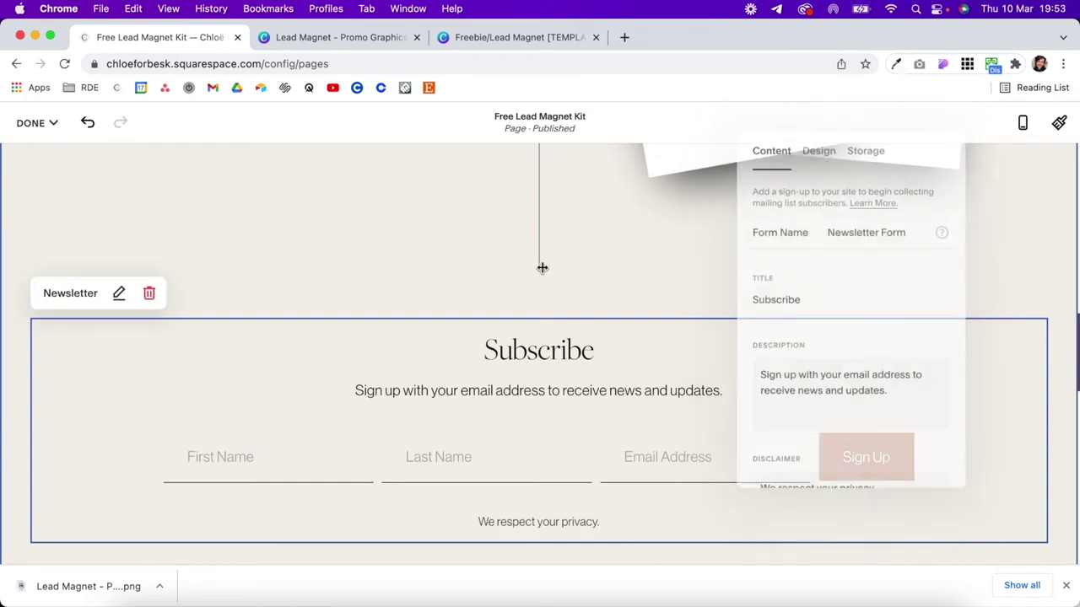
{"action": "left_click", "coordinate": [33, 123]}
{"action": "left_click", "coordinate": [38, 153]}
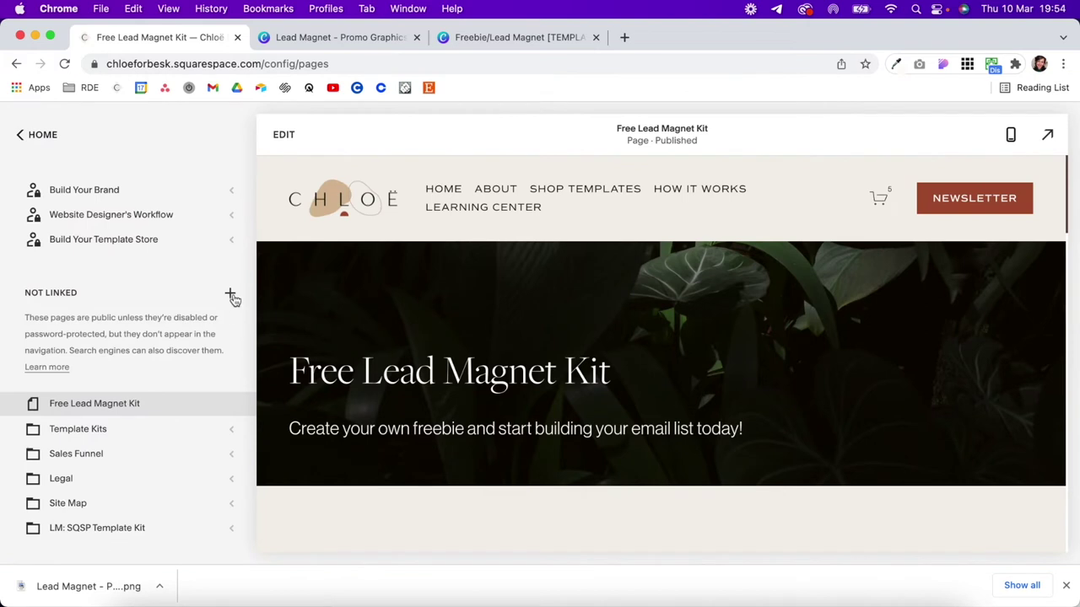
Create a blank not-linked page named 'LM Kit - Thank You'
{"action": "left_click", "coordinate": [230, 295]}
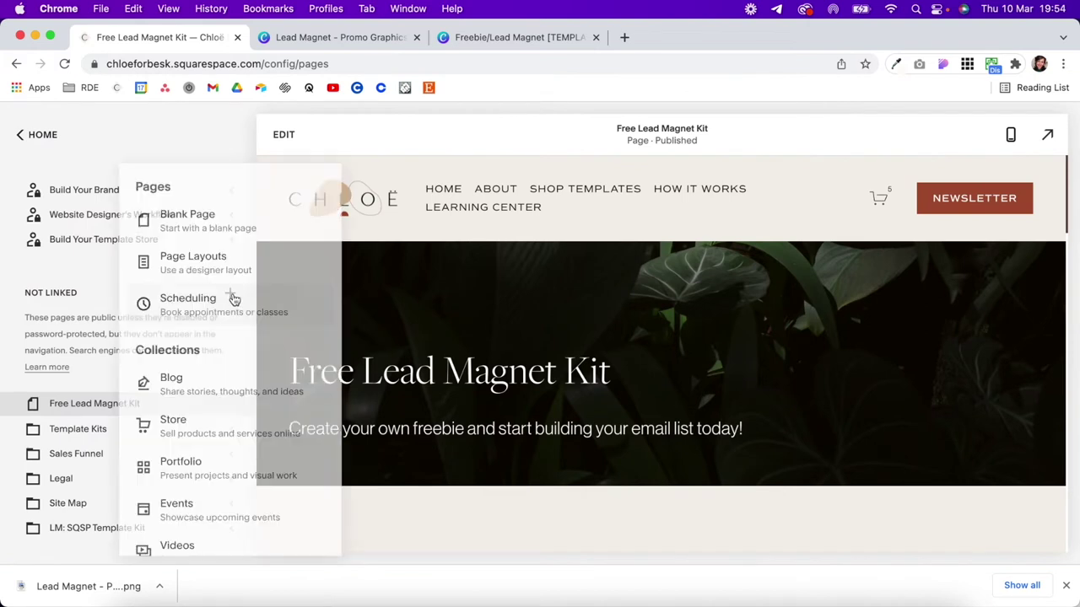
{"action": "left_click", "coordinate": [224, 217]}
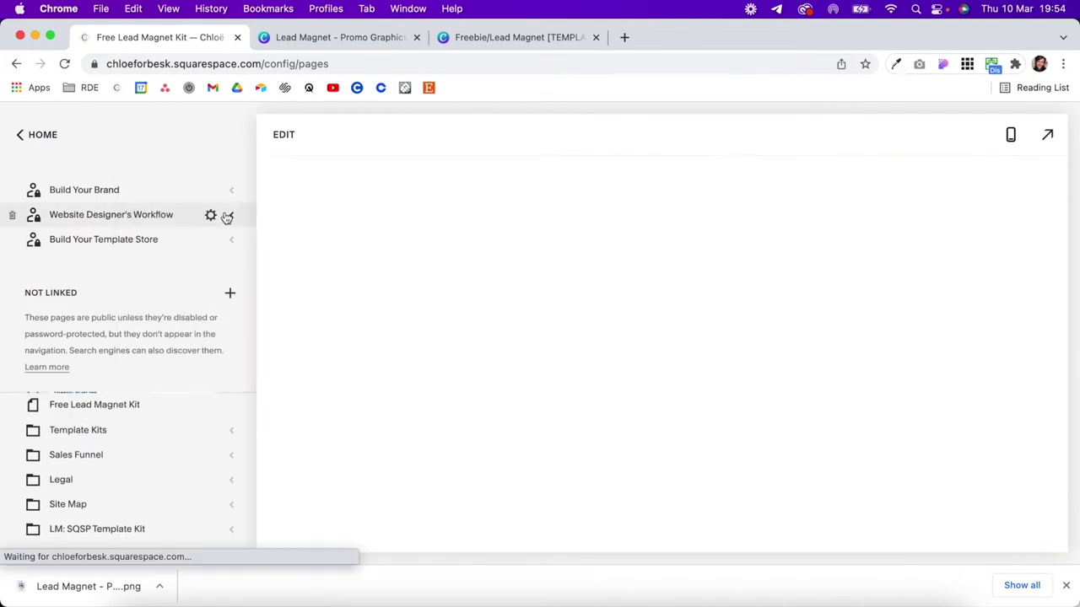
{"action": "type", "text": "LM Kit - Thank You"}
{"action": "key", "text": "Return"}
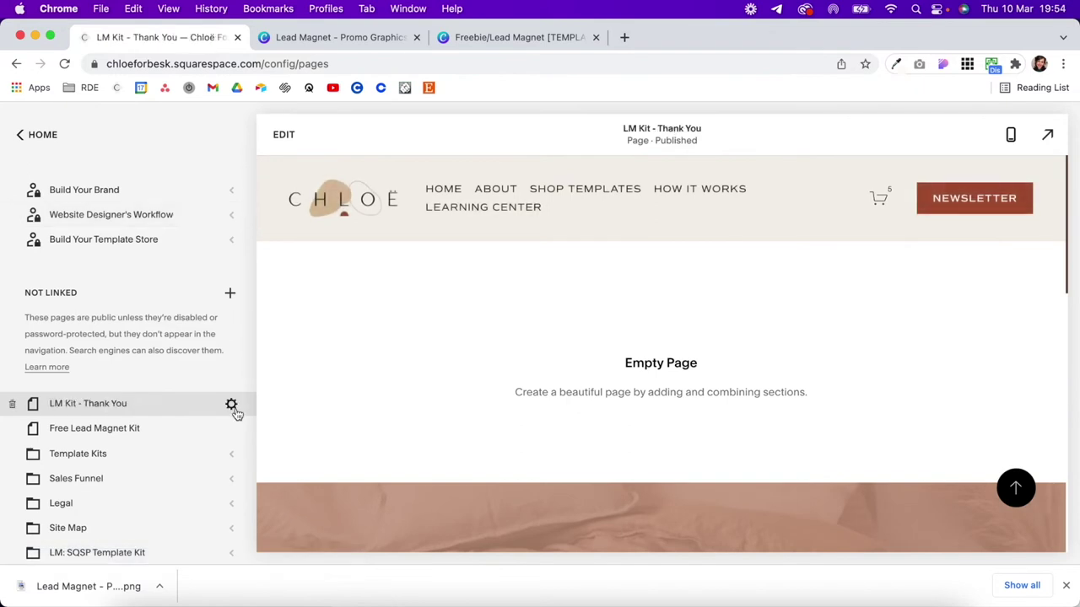
Hide the page from search results in its SEO settings, then start adding a section
{"action": "left_click", "coordinate": [231, 405]}
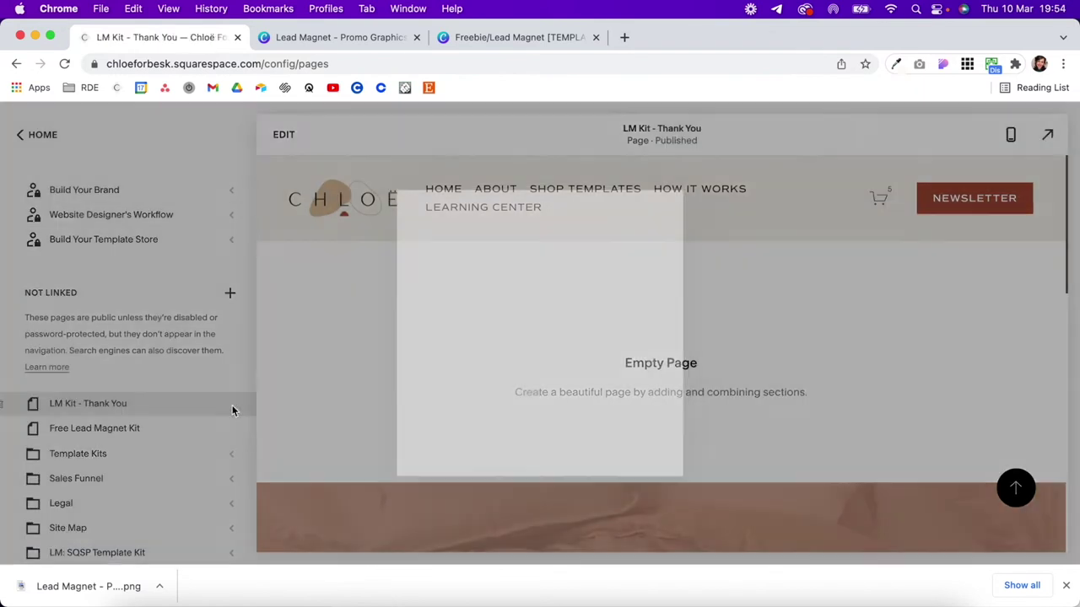
{"action": "scroll", "coordinate": [565, 422], "scroll_direction": "down", "scroll_amount": 5}
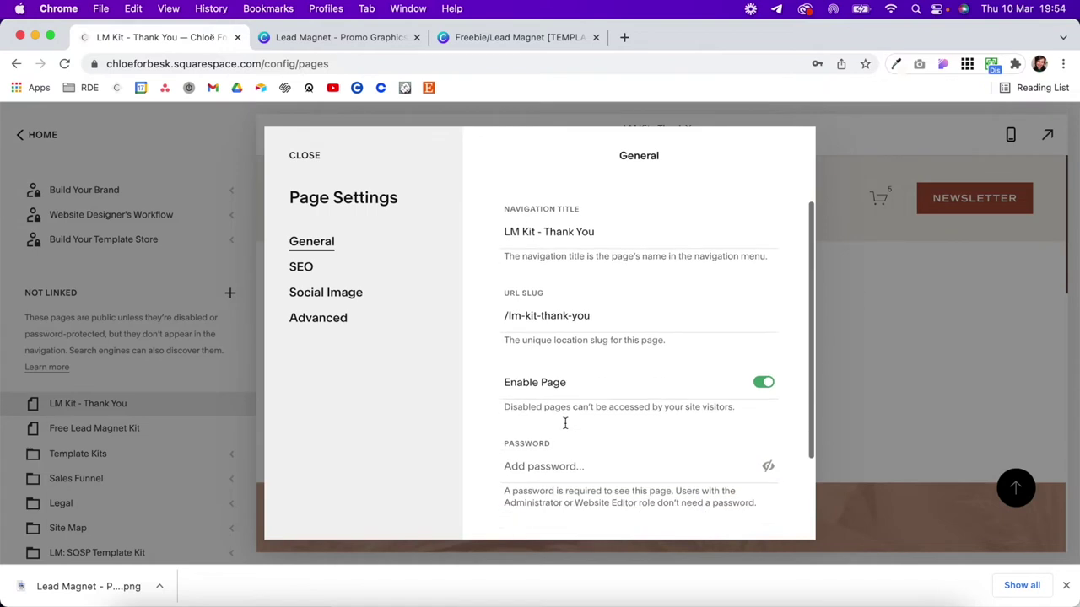
{"action": "left_click", "coordinate": [301, 268]}
{"action": "scroll", "coordinate": [707, 475], "scroll_direction": "down", "scroll_amount": 3}
{"action": "scroll", "coordinate": [707, 474], "scroll_direction": "down", "scroll_amount": 3}
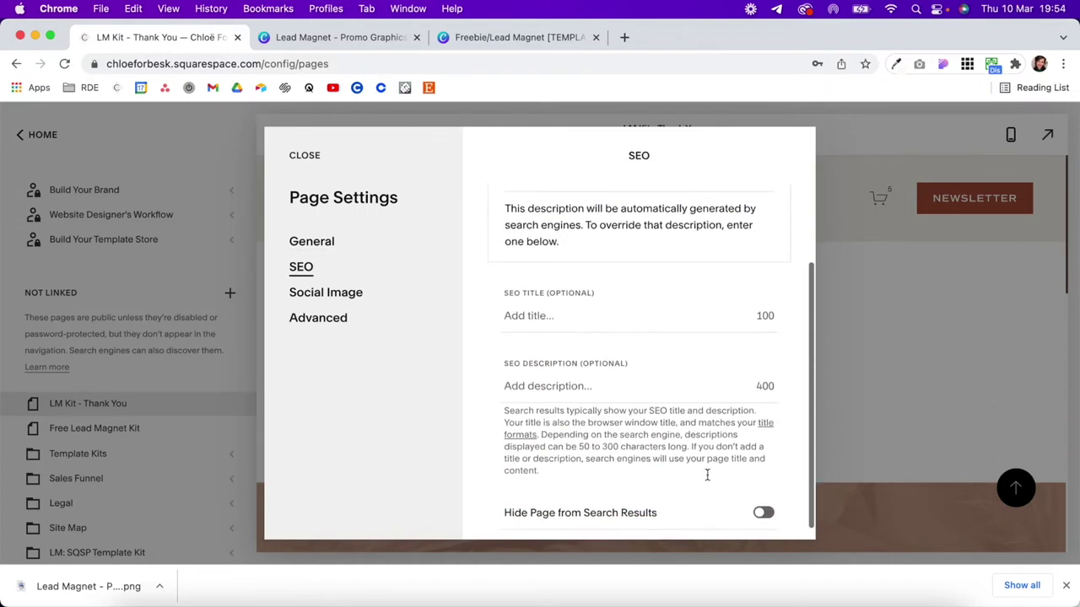
{"action": "left_click", "coordinate": [761, 499]}
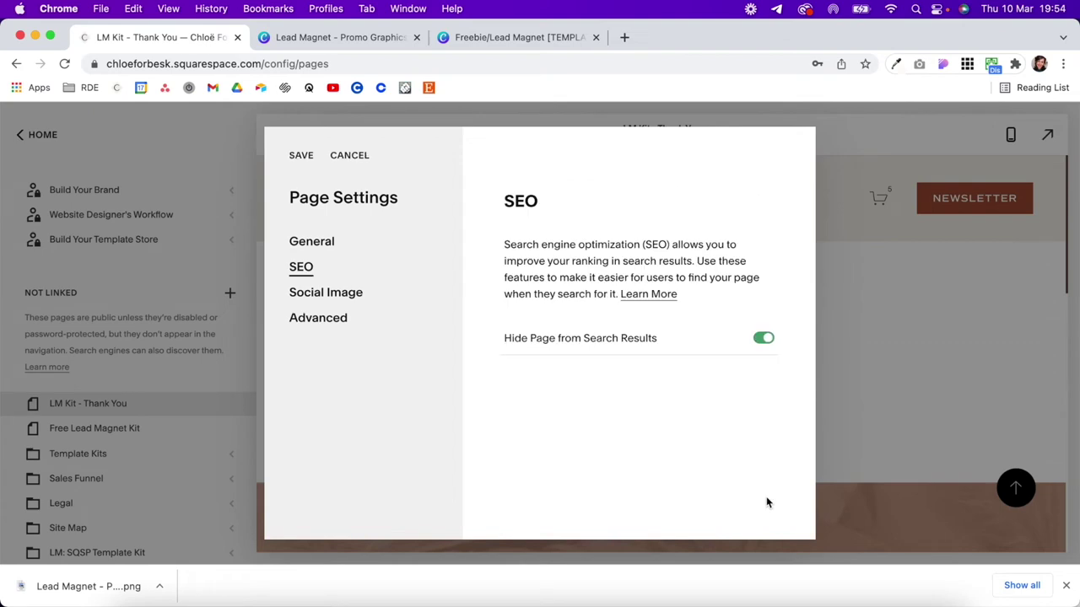
{"action": "left_click", "coordinate": [307, 159]}
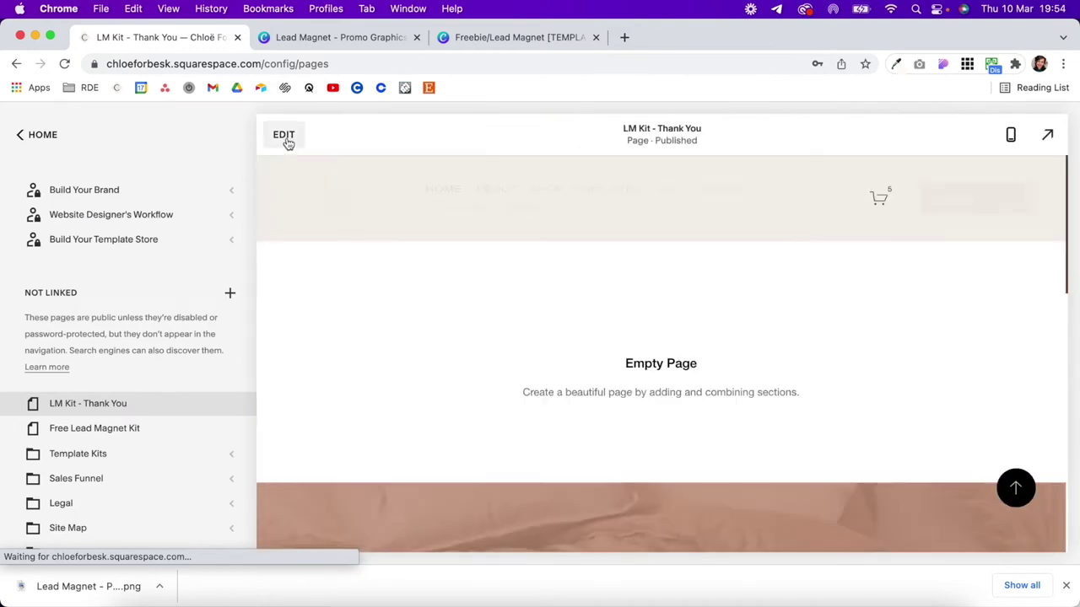
{"action": "left_click", "coordinate": [284, 137]}
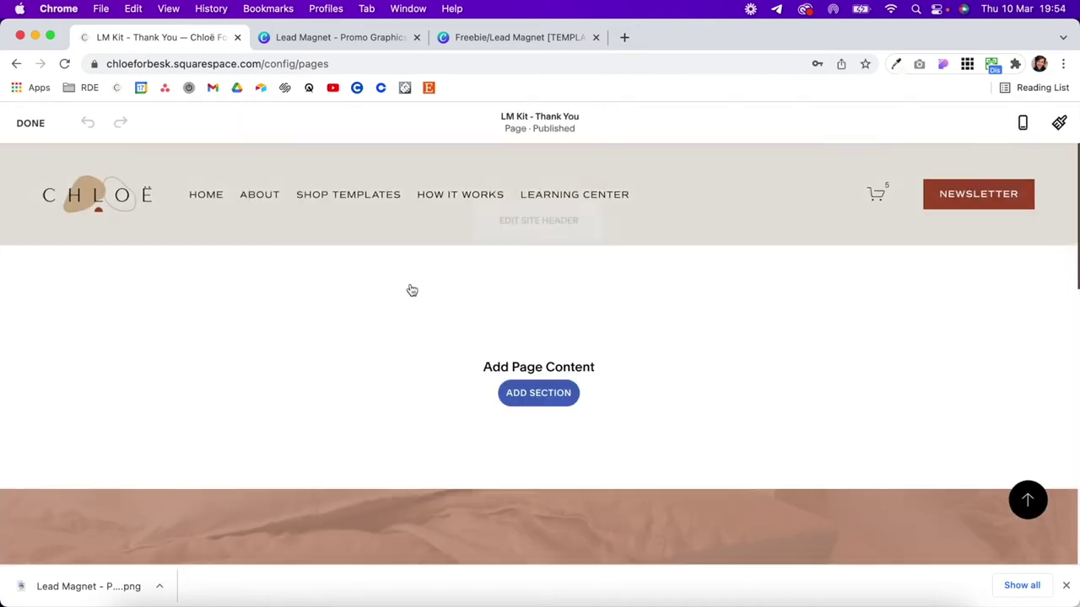
{"action": "left_click", "coordinate": [537, 393]}
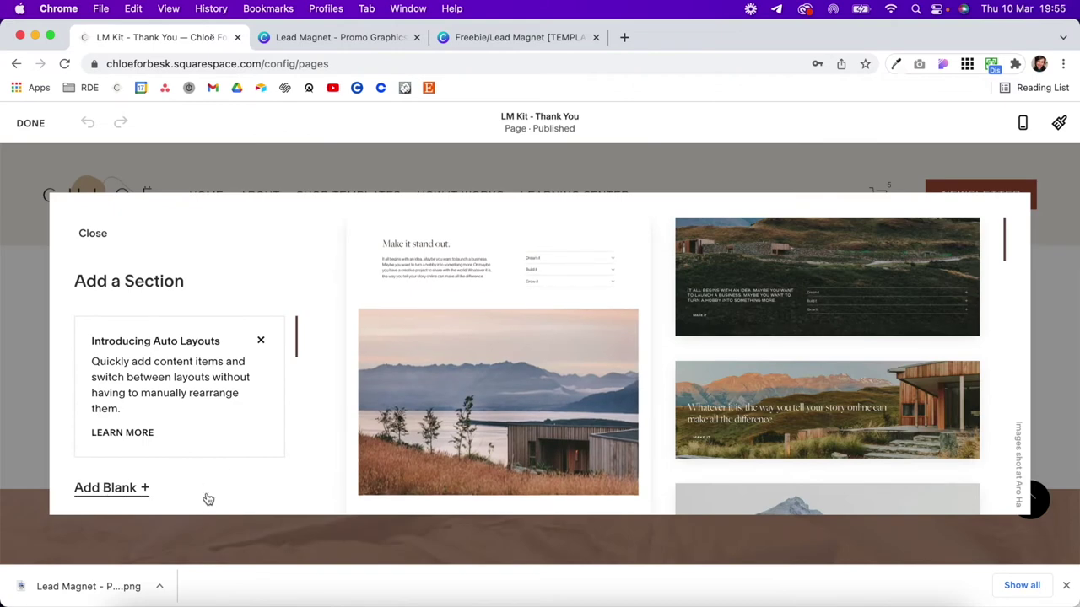
Add a blank section to the thank-you page to hold the sign-up message
{"action": "left_click", "coordinate": [112, 487]}
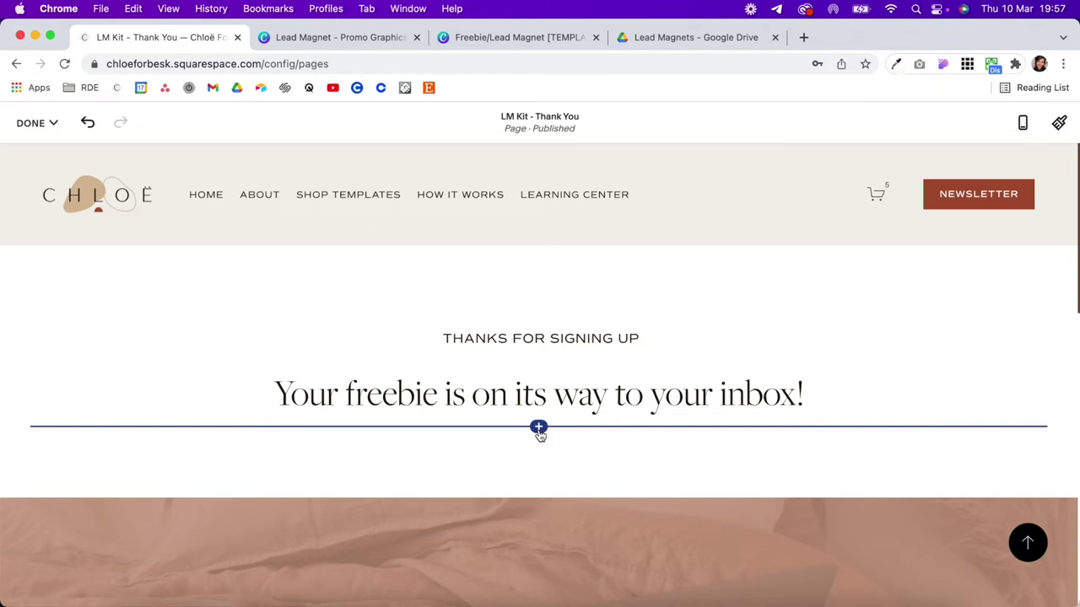
Add an ACCESS NOW button below the thank-you heading
{"action": "left_click", "coordinate": [538, 429]}
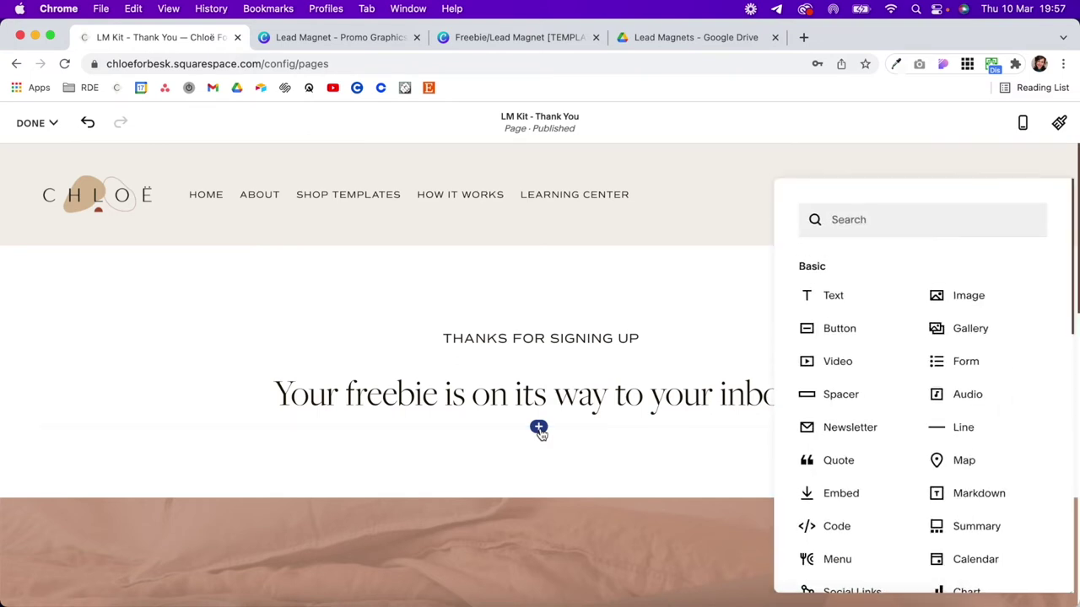
{"action": "left_click", "coordinate": [840, 371]}
{"action": "type", "text": "ACCESS NOW"}
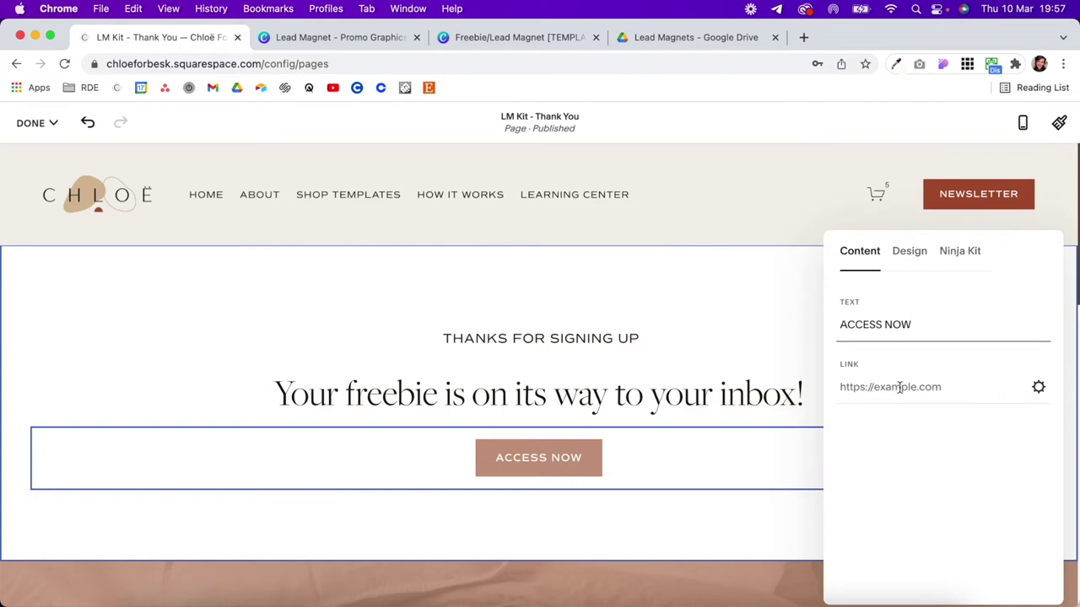
Link ACCESS NOW to Ideal Customer Avatar Workbook.pdf, then switch its link to a web address
{"action": "left_click", "coordinate": [1038, 389]}
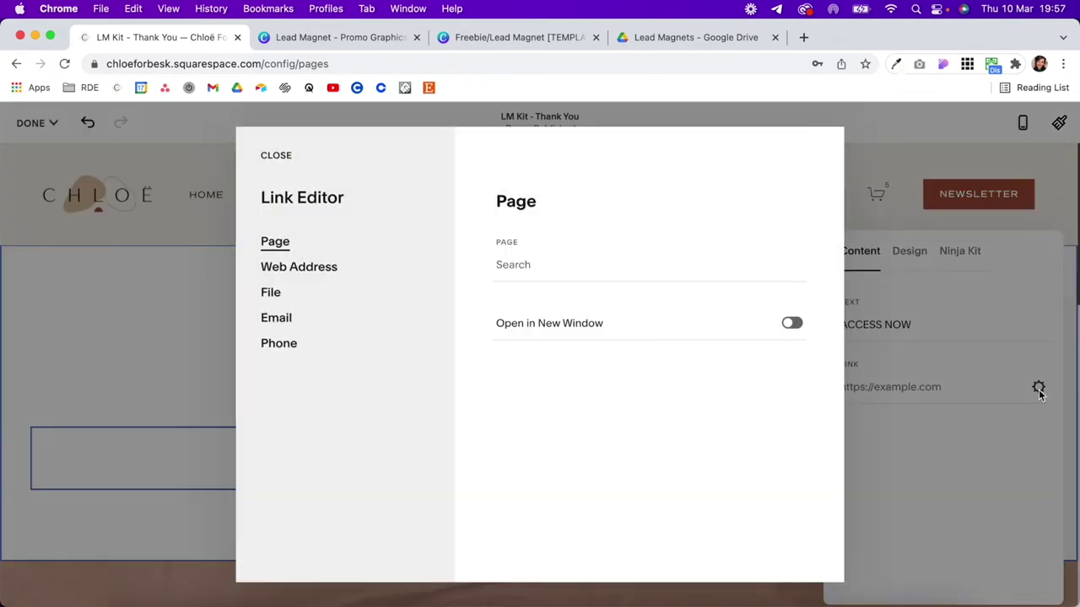
{"action": "left_click", "coordinate": [292, 297]}
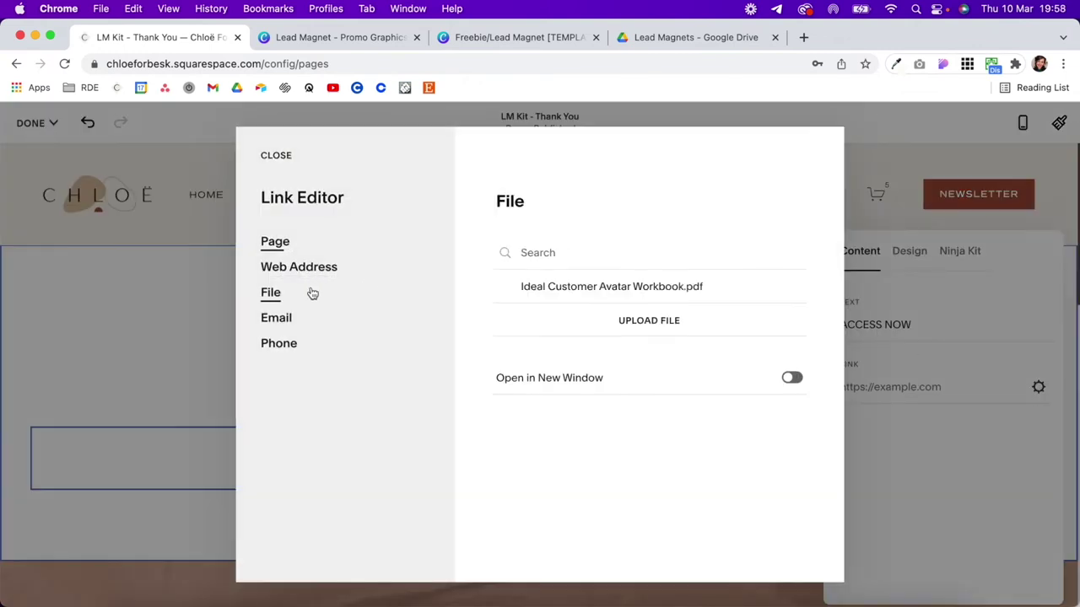
{"action": "left_click", "coordinate": [640, 298]}
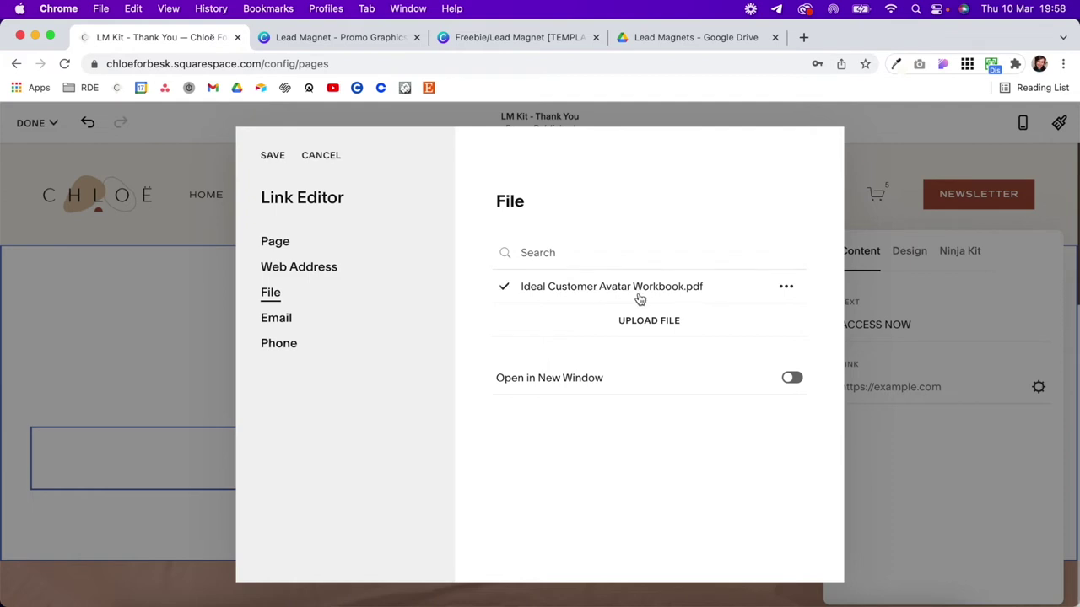
{"action": "left_click", "coordinate": [273, 155]}
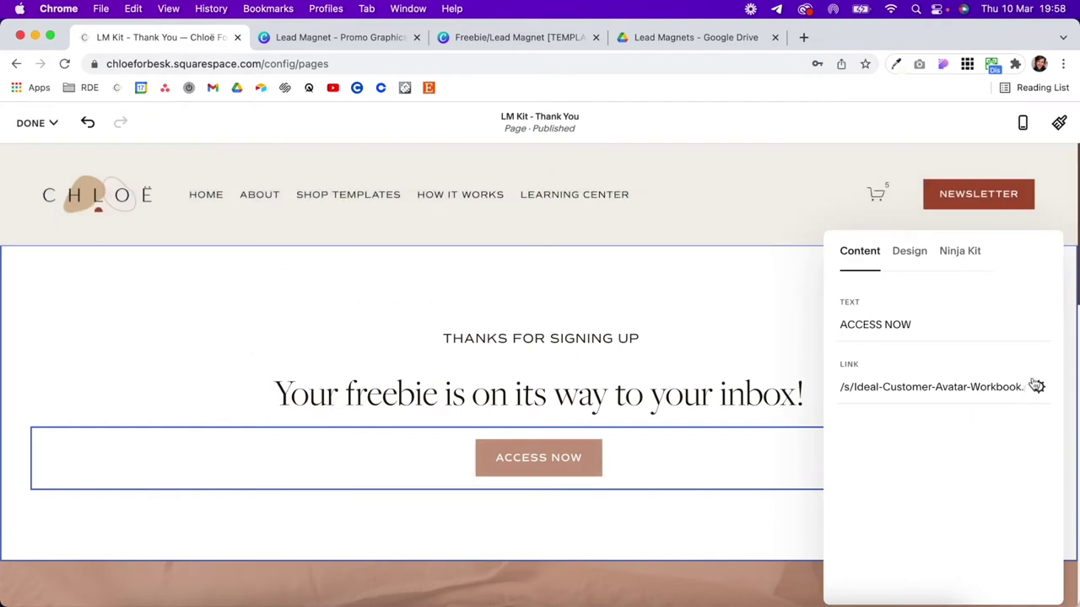
{"action": "left_click", "coordinate": [1040, 389]}
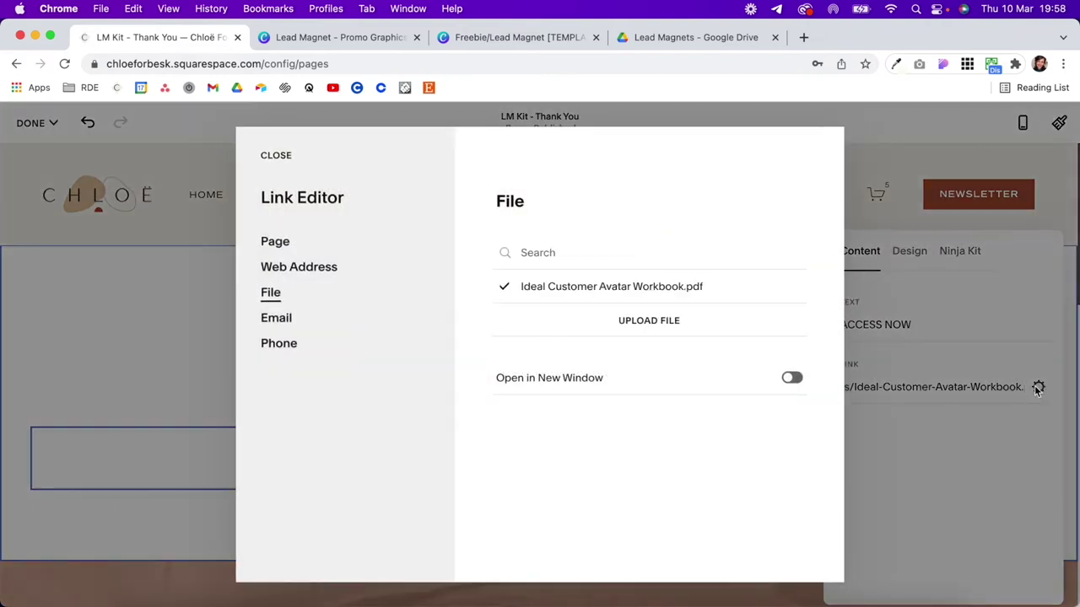
{"action": "left_click", "coordinate": [289, 268]}
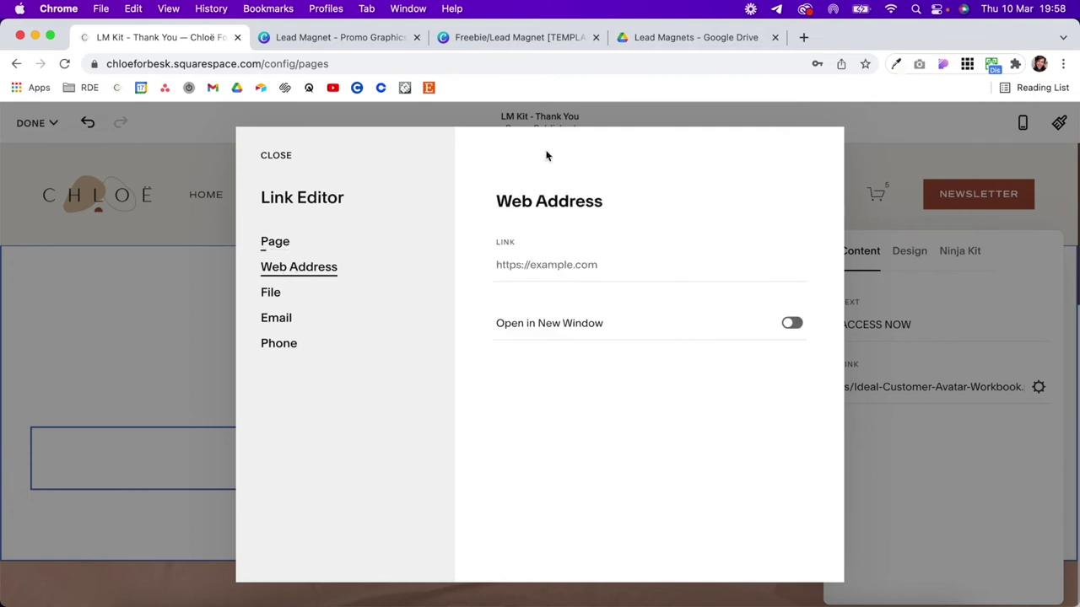
{"action": "left_click", "coordinate": [657, 37]}
Share FreebieLead Magnet [TEMPLATE].pdf with anyone who has the link and copy the link
{"action": "left_click", "coordinate": [457, 283]}
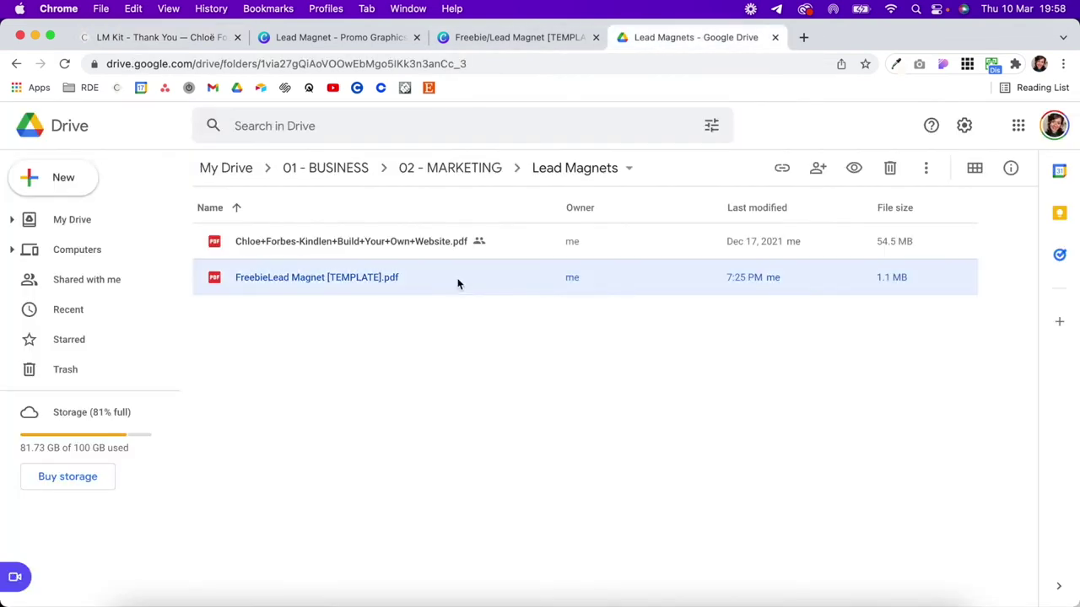
{"action": "left_click", "coordinate": [782, 170]}
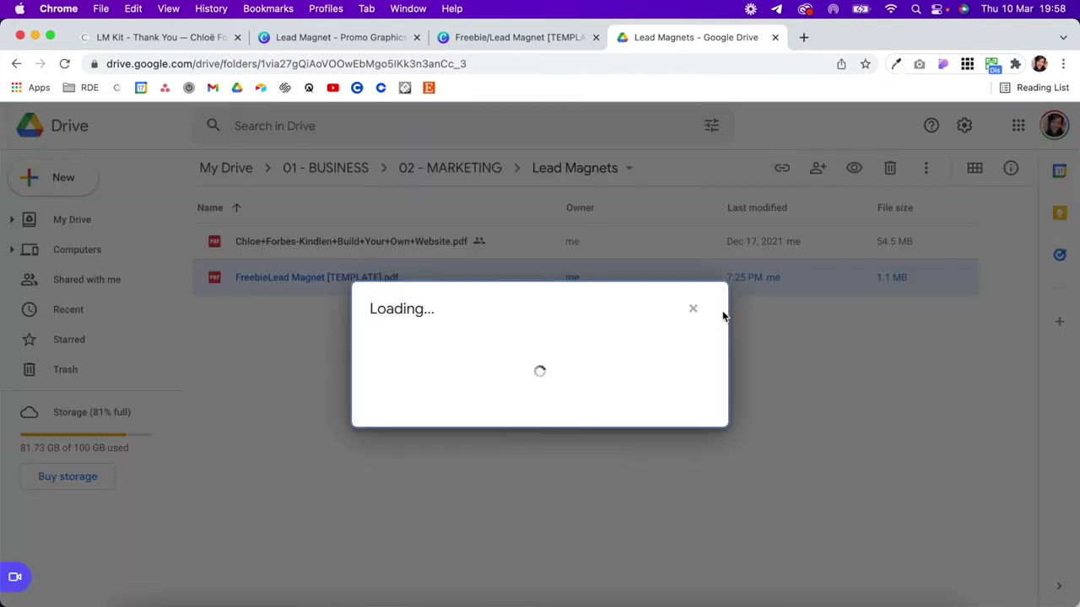
{"action": "left_click", "coordinate": [419, 416]}
{"action": "left_click", "coordinate": [438, 491]}
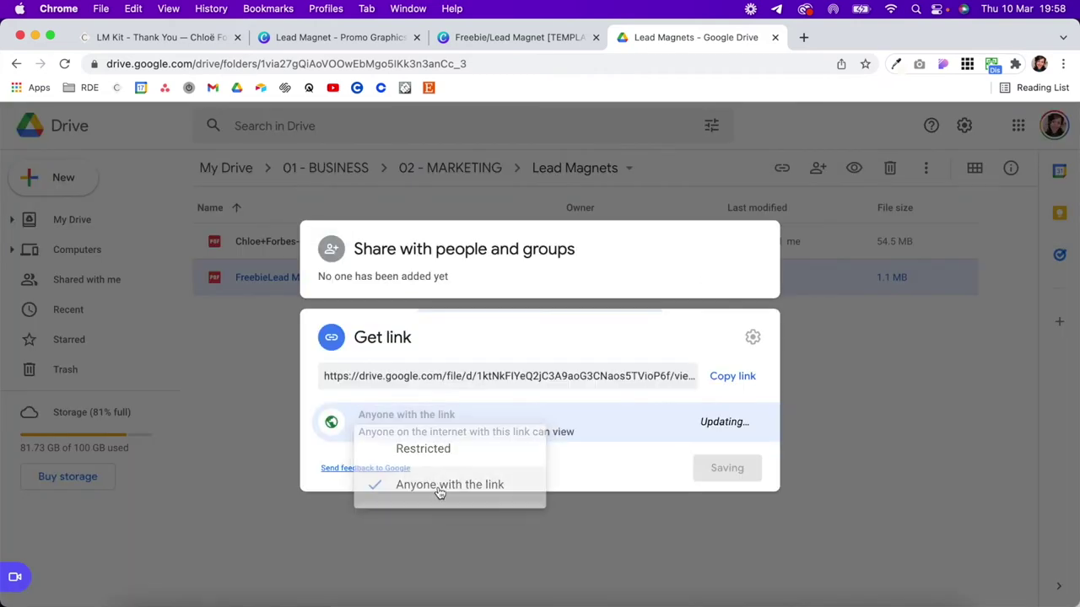
{"action": "left_click", "coordinate": [732, 354]}
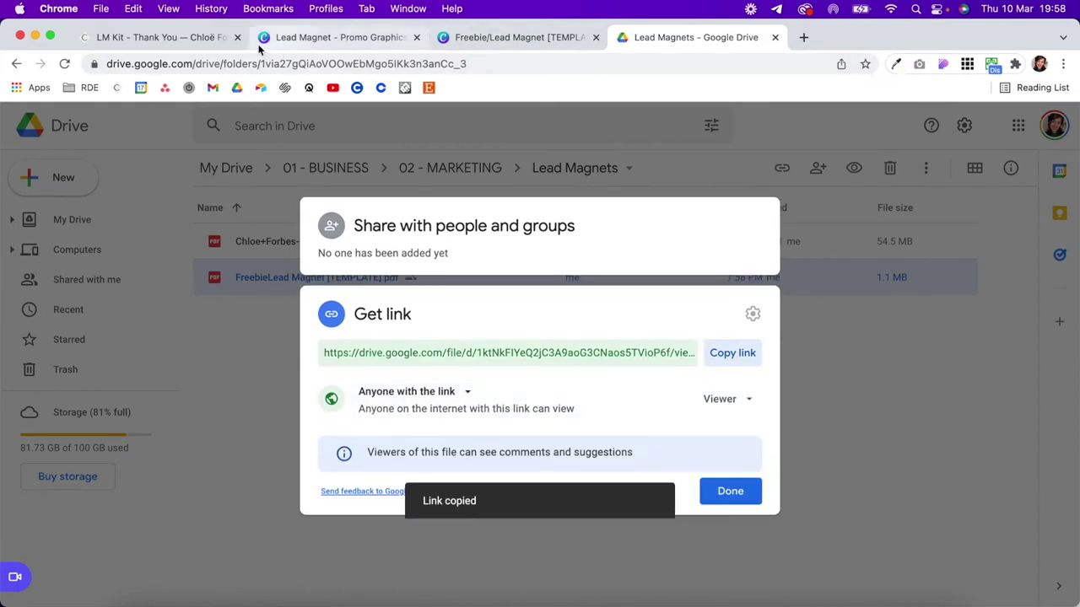
{"action": "left_click", "coordinate": [179, 44]}
Link ACCESS NOW to the pasted Drive URL, opening in a new window
{"action": "left_click", "coordinate": [576, 264]}
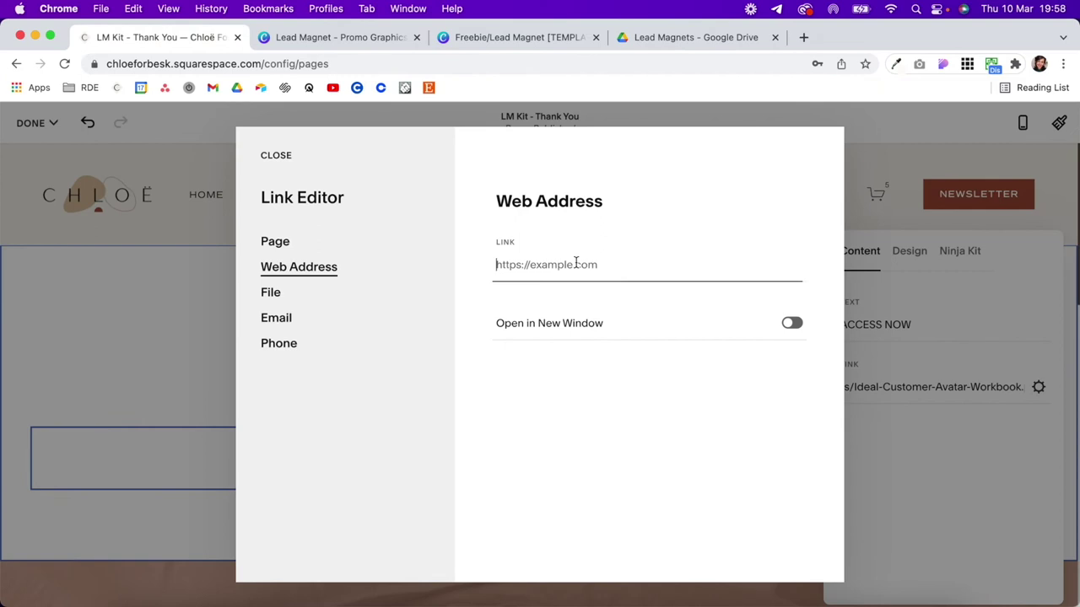
{"action": "key", "text": "super+v"}
{"action": "left_click", "coordinate": [791, 323]}
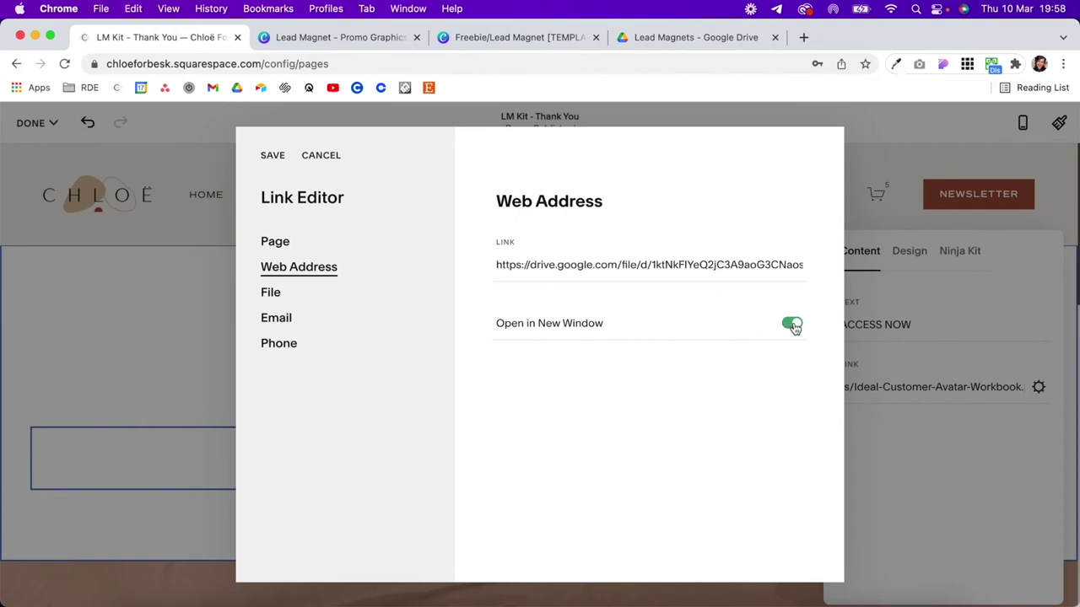
{"action": "left_click", "coordinate": [271, 157]}
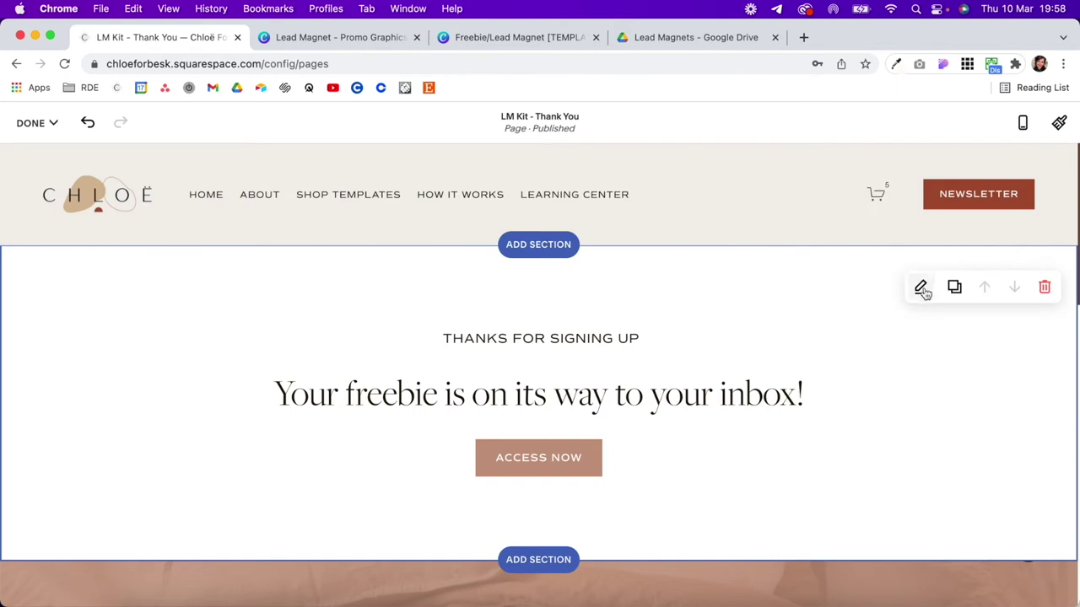
Set the section's content width to S and pick a stock jungle background image
{"action": "left_click", "coordinate": [921, 290]}
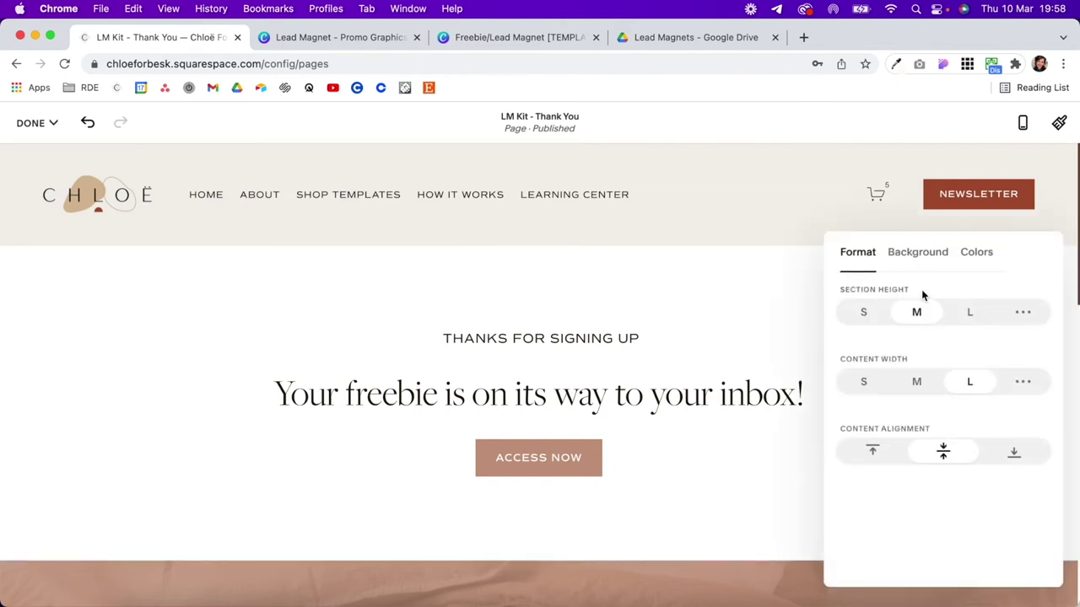
{"action": "left_click", "coordinate": [864, 384]}
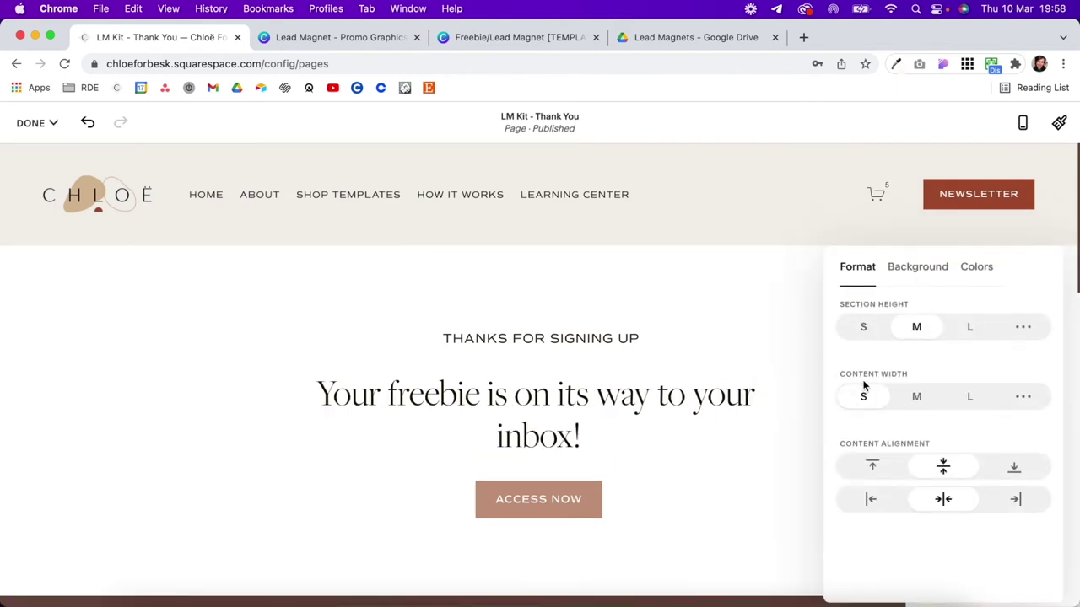
{"action": "left_click", "coordinate": [920, 268]}
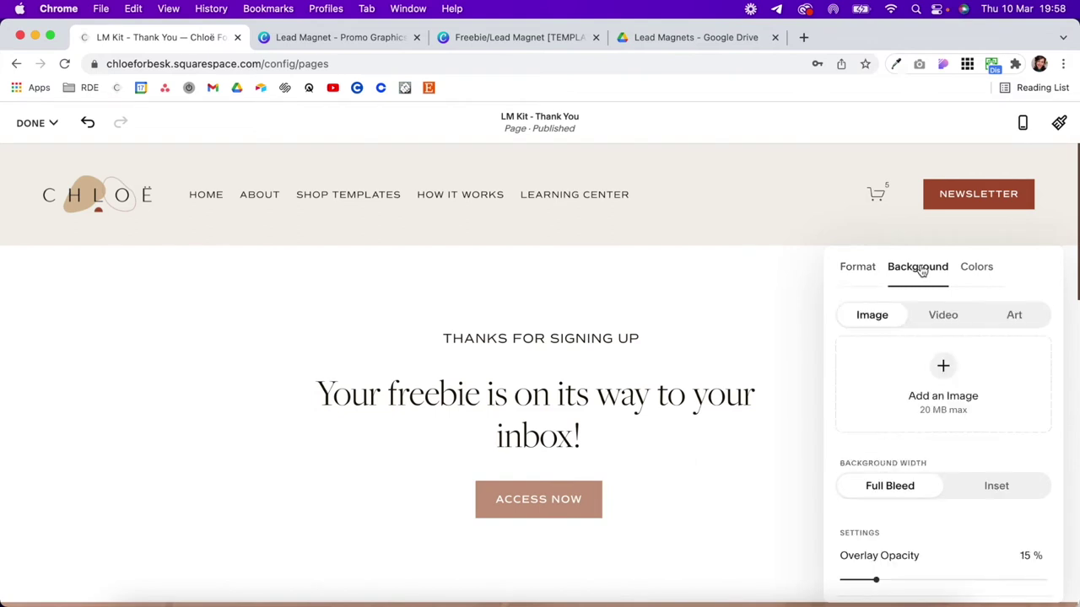
{"action": "left_click", "coordinate": [942, 381]}
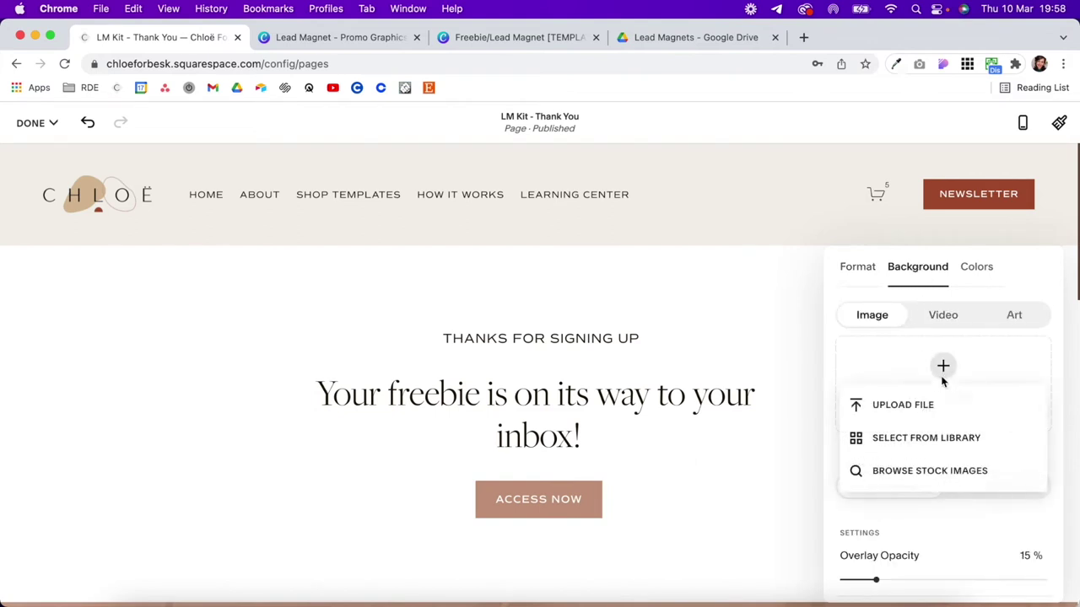
{"action": "left_click", "coordinate": [914, 470]}
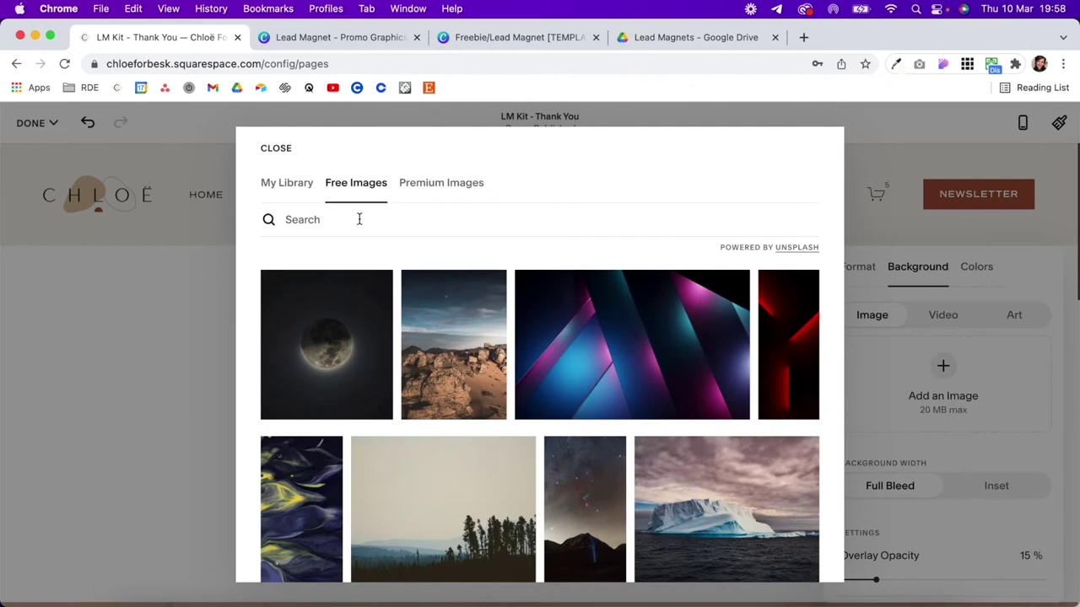
{"action": "left_click", "coordinate": [357, 221]}
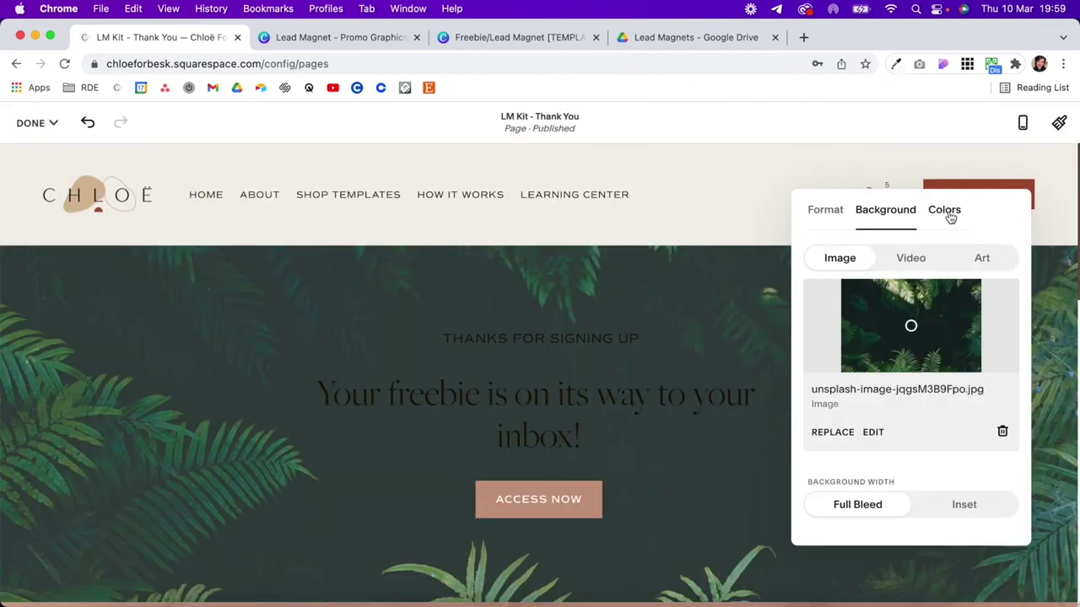
Apply the Darkest 1 colour theme and Liquid image effect, then save the page
{"action": "left_click", "coordinate": [945, 211]}
{"action": "scroll", "coordinate": [915, 434], "scroll_direction": "down", "scroll_amount": 4}
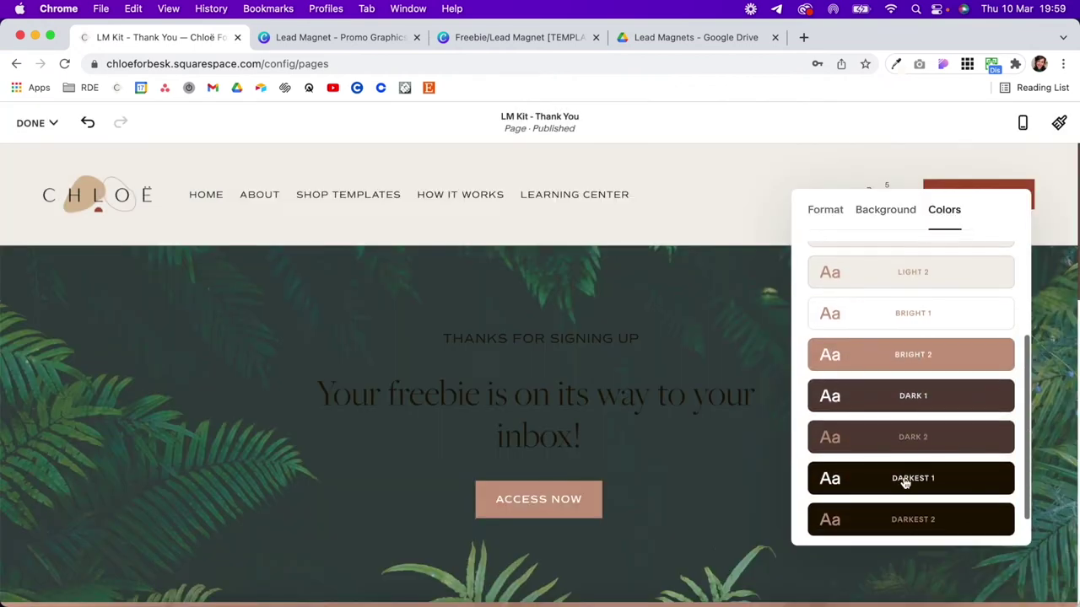
{"action": "left_click", "coordinate": [907, 478]}
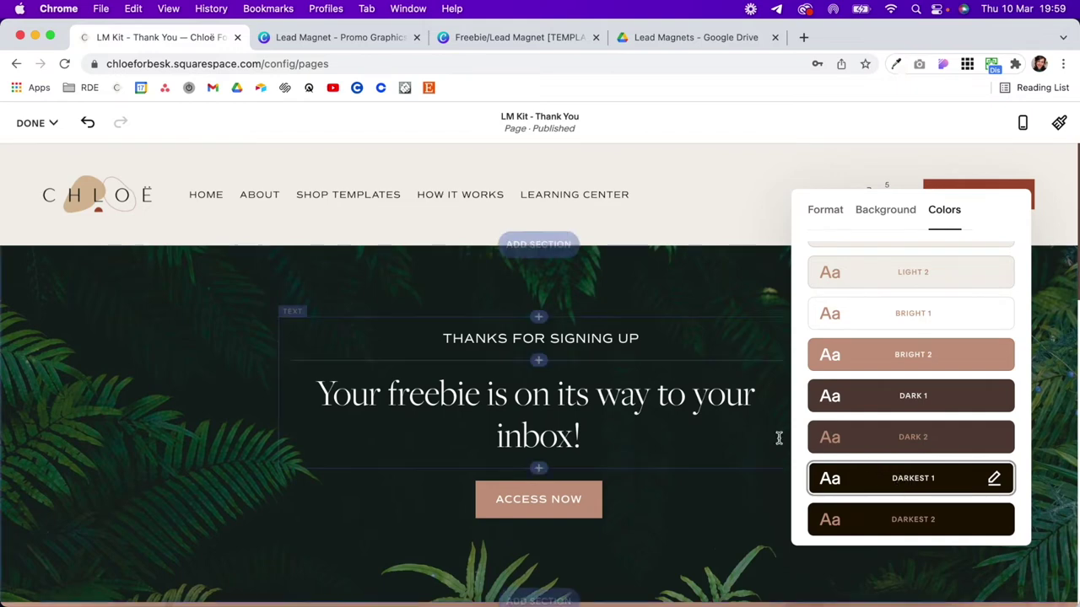
{"action": "scroll", "coordinate": [911, 516], "scroll_direction": "down", "scroll_amount": 2}
{"action": "left_click", "coordinate": [881, 209]}
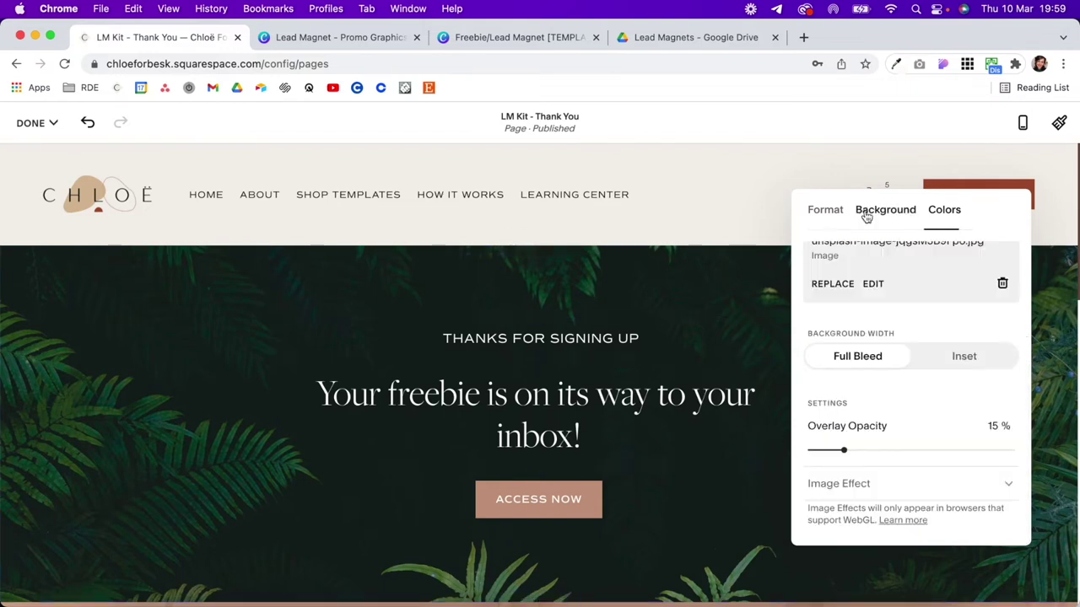
{"action": "left_click", "coordinate": [1000, 486]}
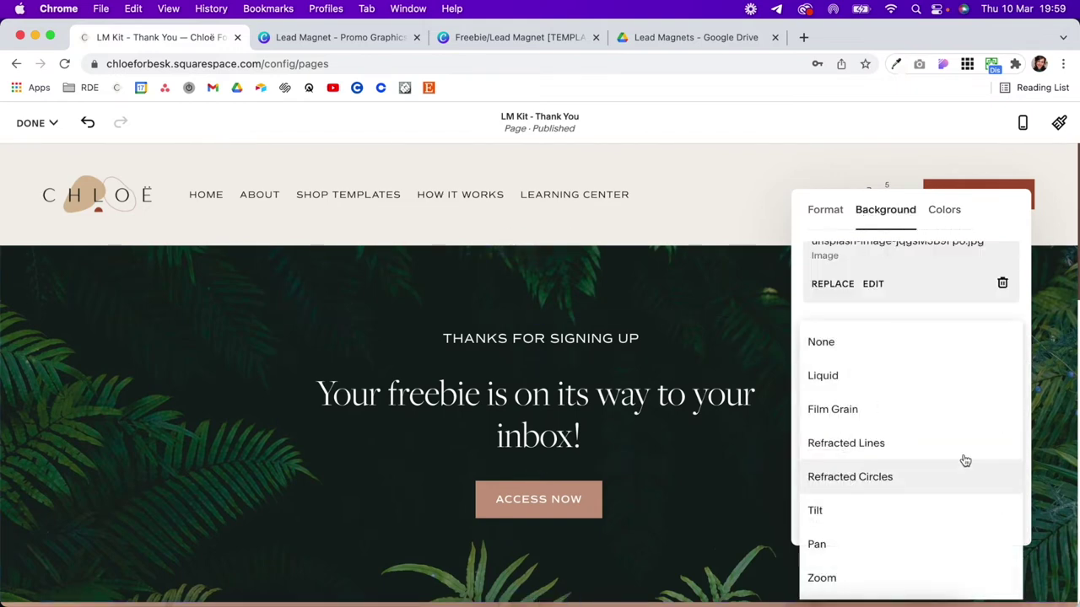
{"action": "left_click", "coordinate": [866, 378]}
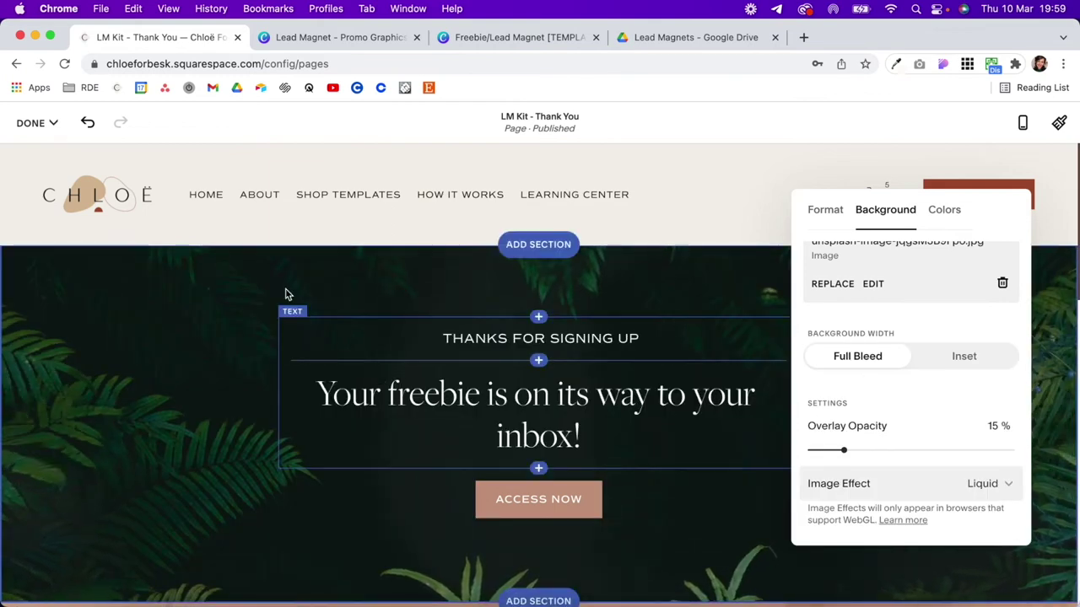
{"action": "left_click", "coordinate": [45, 124]}
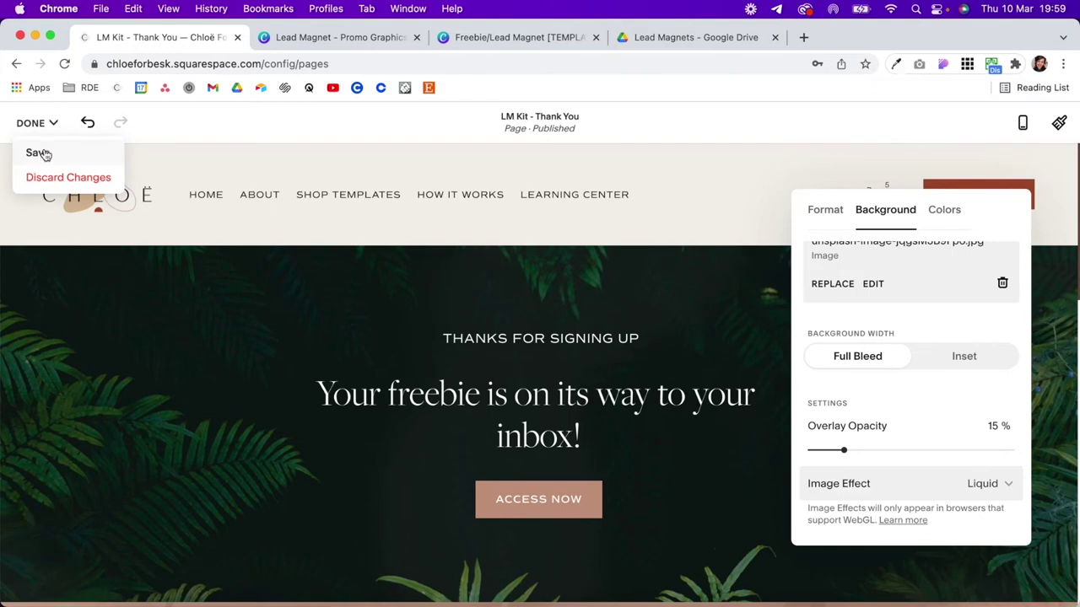
{"action": "left_click", "coordinate": [38, 152]}
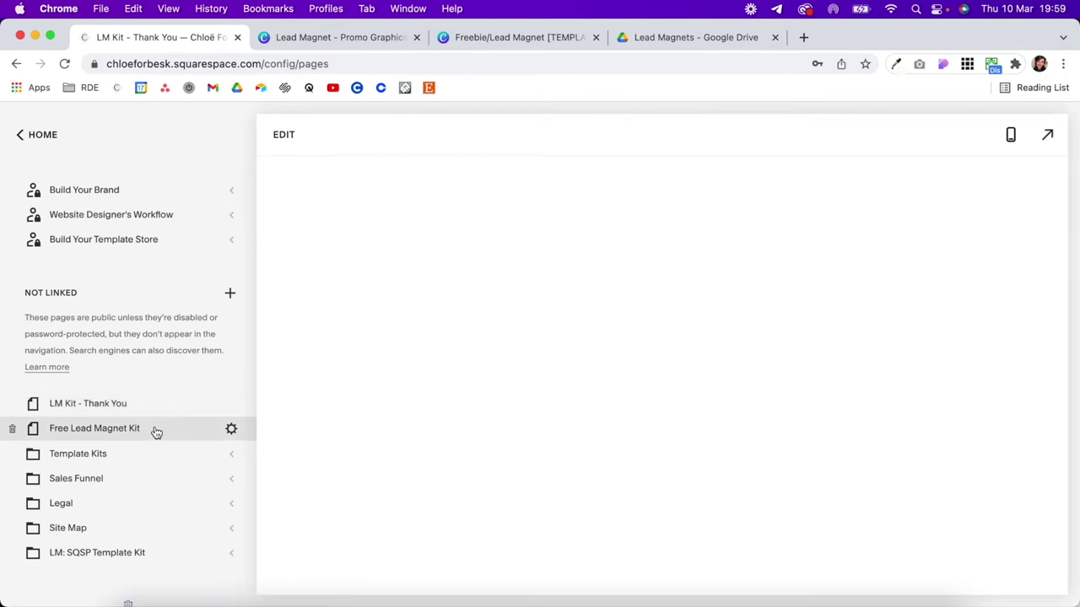
Open the Free Lead Magnet Kit page and edit its Subscribe form
{"action": "left_click", "coordinate": [579, 387]}
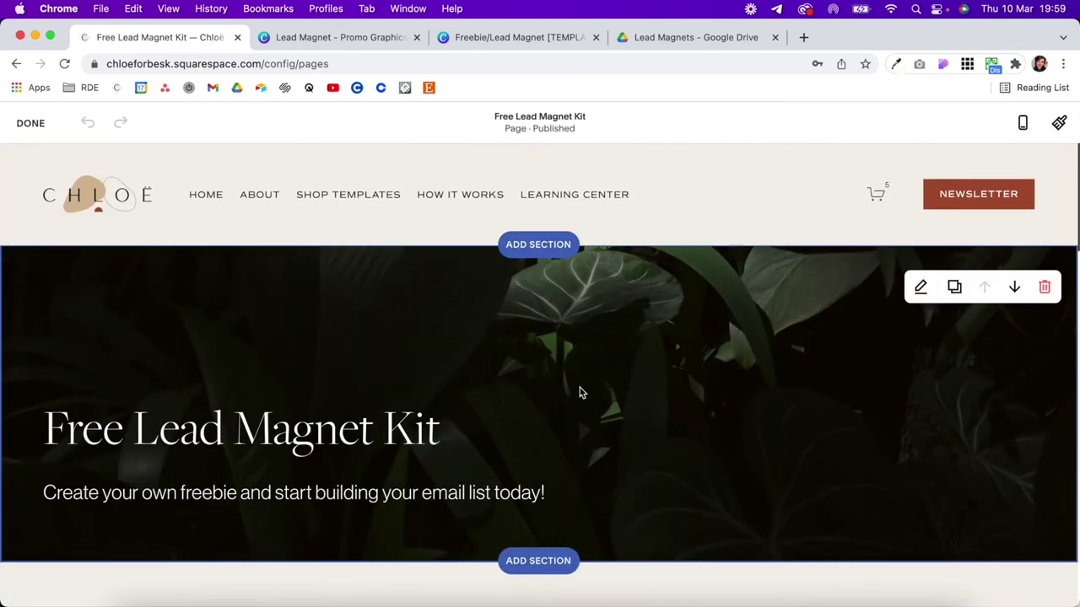
{"action": "scroll", "coordinate": [579, 387], "scroll_direction": "down", "scroll_amount": 5}
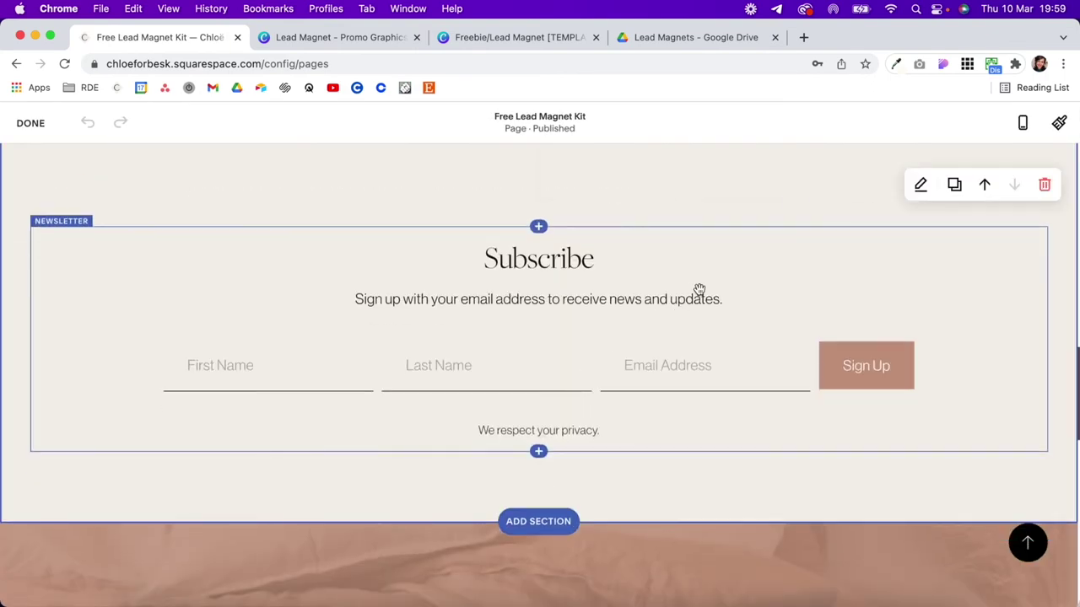
{"action": "left_click", "coordinate": [118, 203]}
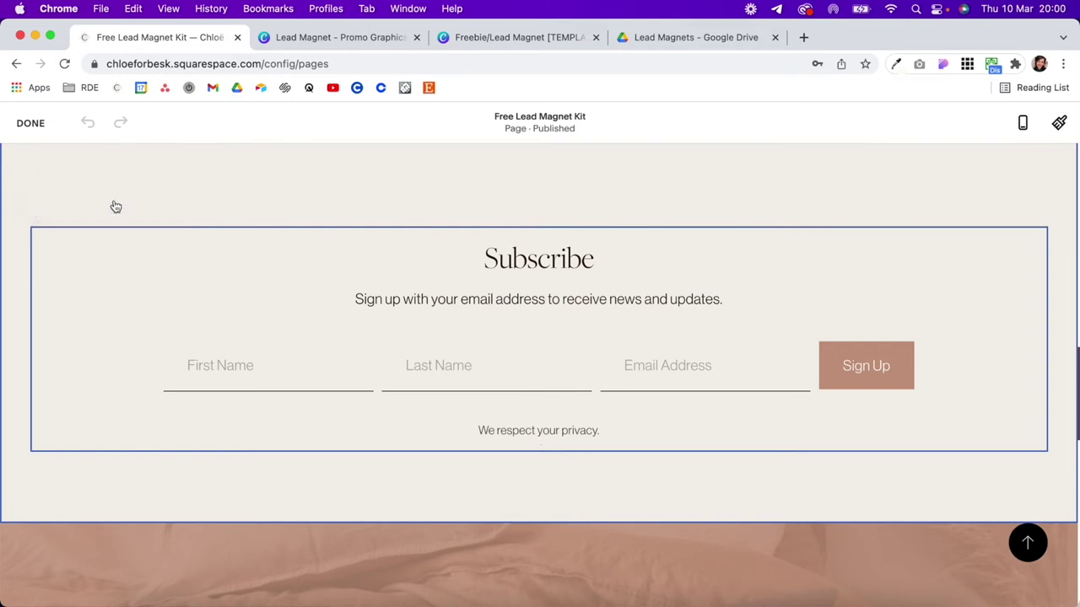
{"action": "left_click_drag", "start_coordinate": [1007, 272], "coordinate": [764, 169]}
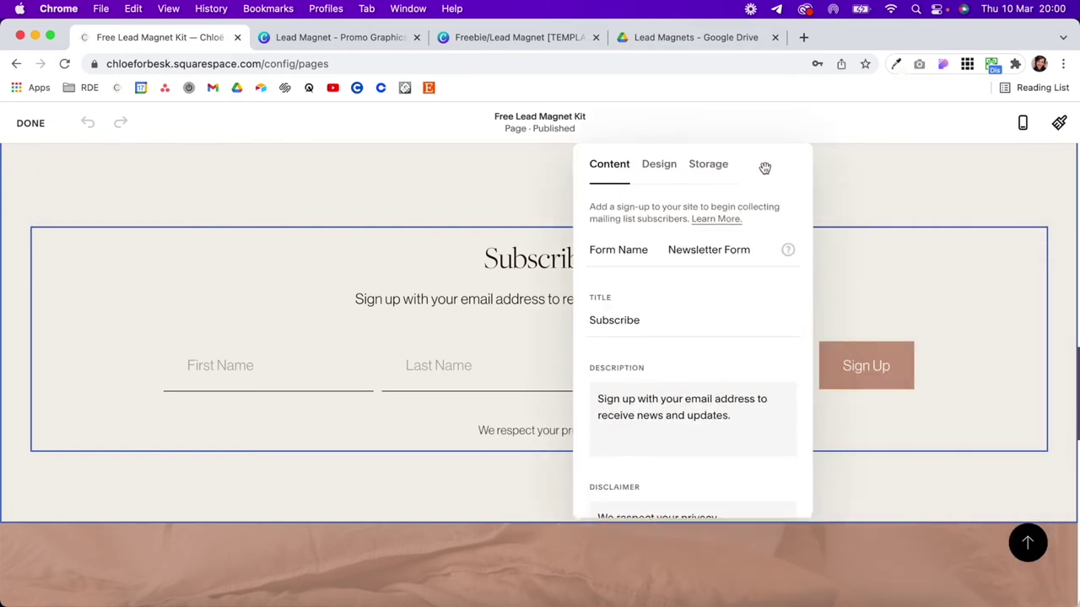
{"action": "scroll", "coordinate": [749, 386], "scroll_direction": "down", "scroll_amount": 1}
{"action": "scroll", "coordinate": [748, 384], "scroll_direction": "down", "scroll_amount": 5}
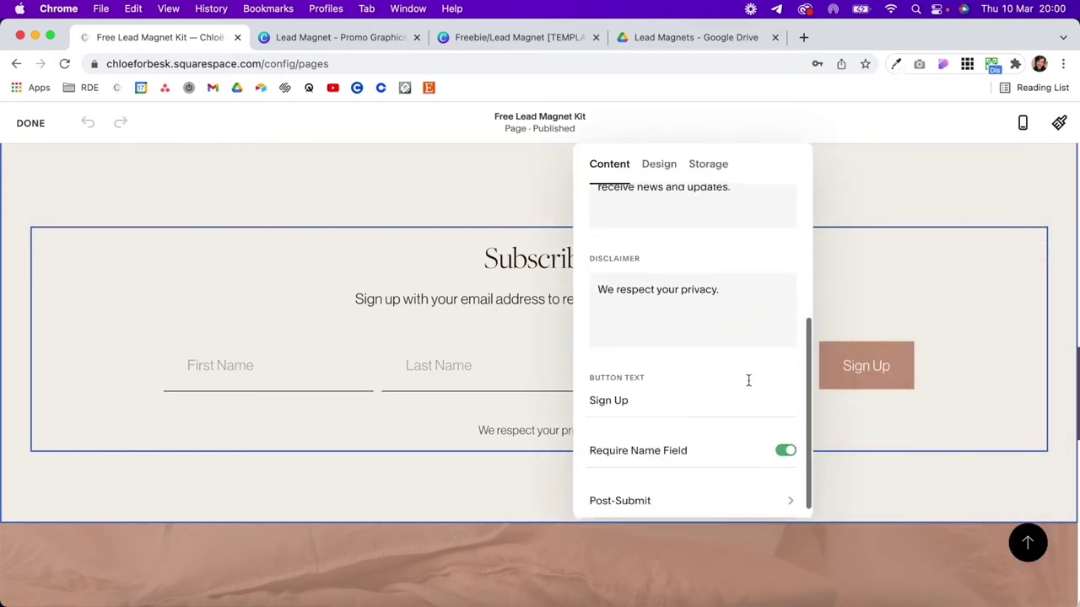
Redirect form submissions to the LM Kit - Thank You page
{"action": "left_click", "coordinate": [680, 486]}
{"action": "left_click", "coordinate": [728, 231]}
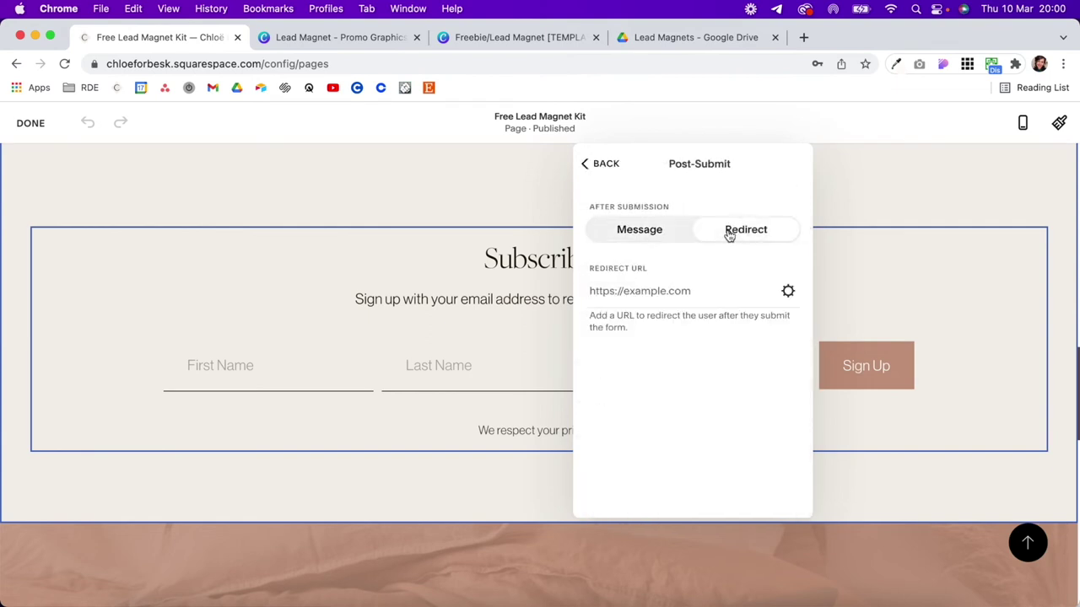
{"action": "left_click", "coordinate": [788, 291]}
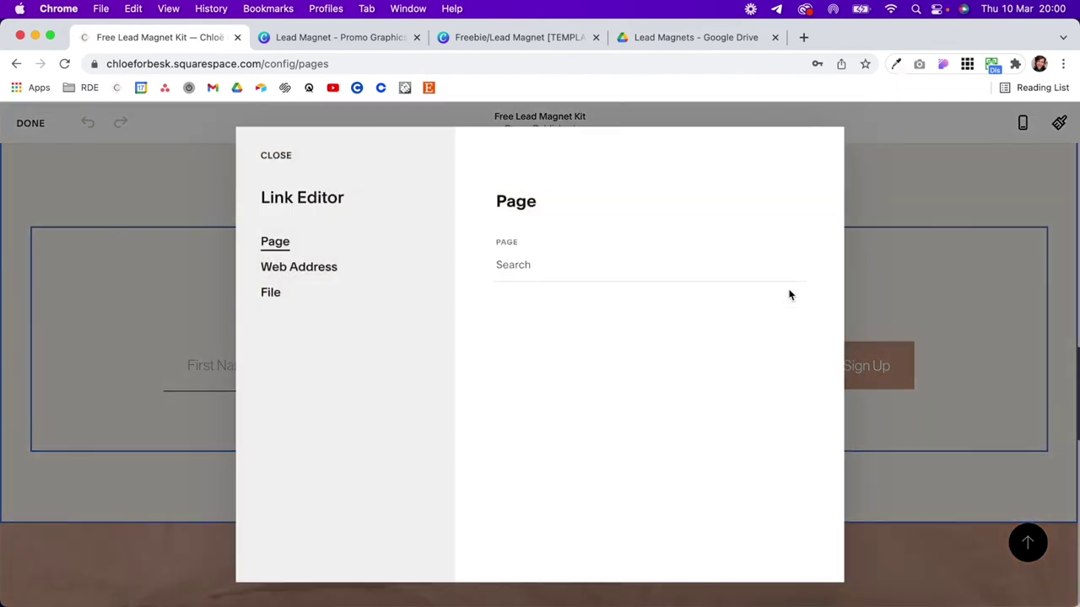
{"action": "left_click", "coordinate": [686, 270]}
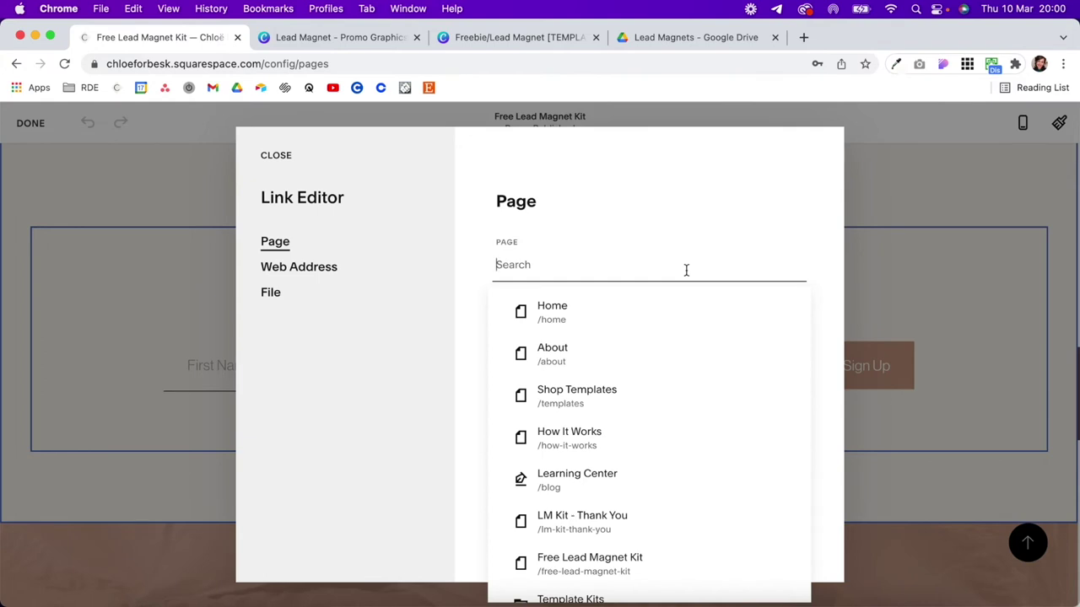
{"action": "left_click", "coordinate": [649, 532]}
{"action": "left_click", "coordinate": [273, 157]}
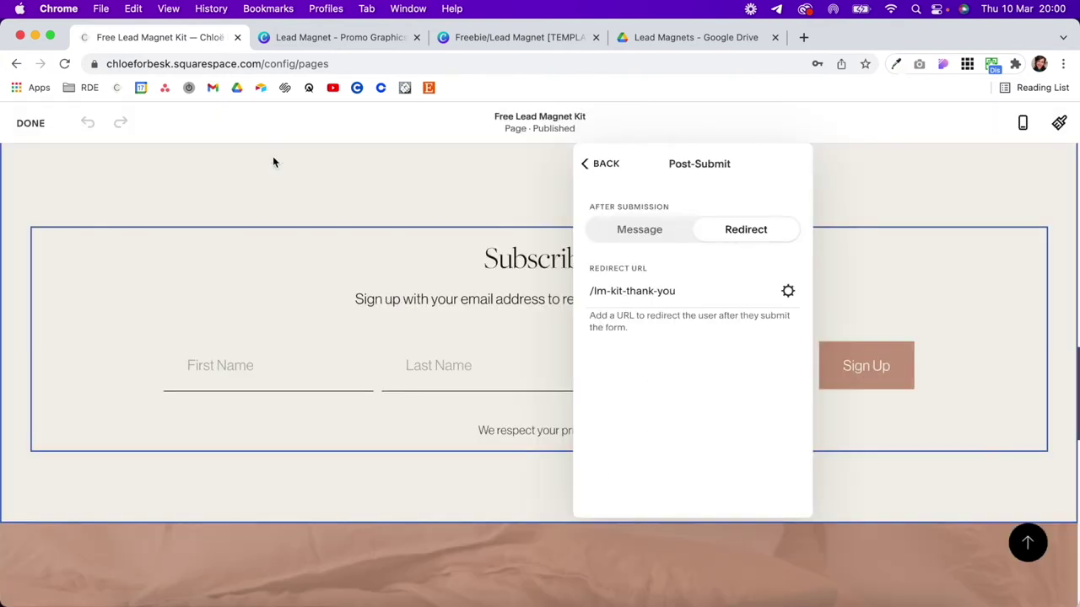
{"action": "left_click", "coordinate": [605, 165]}
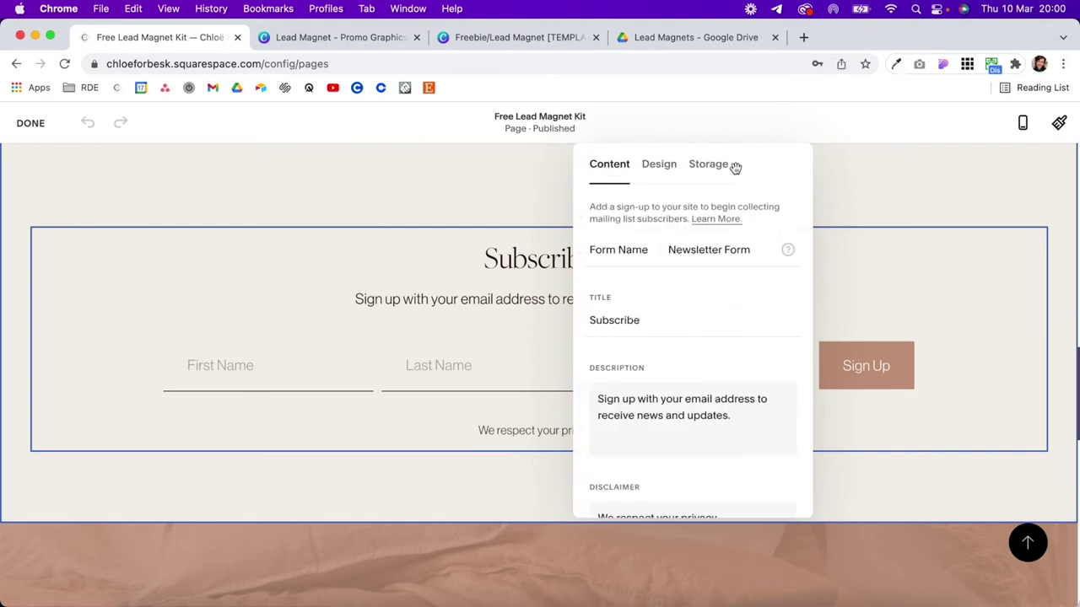
Keep sign-ups stored in Email Campaigns on the Default mailing list, then close the settings
{"action": "left_click", "coordinate": [711, 175]}
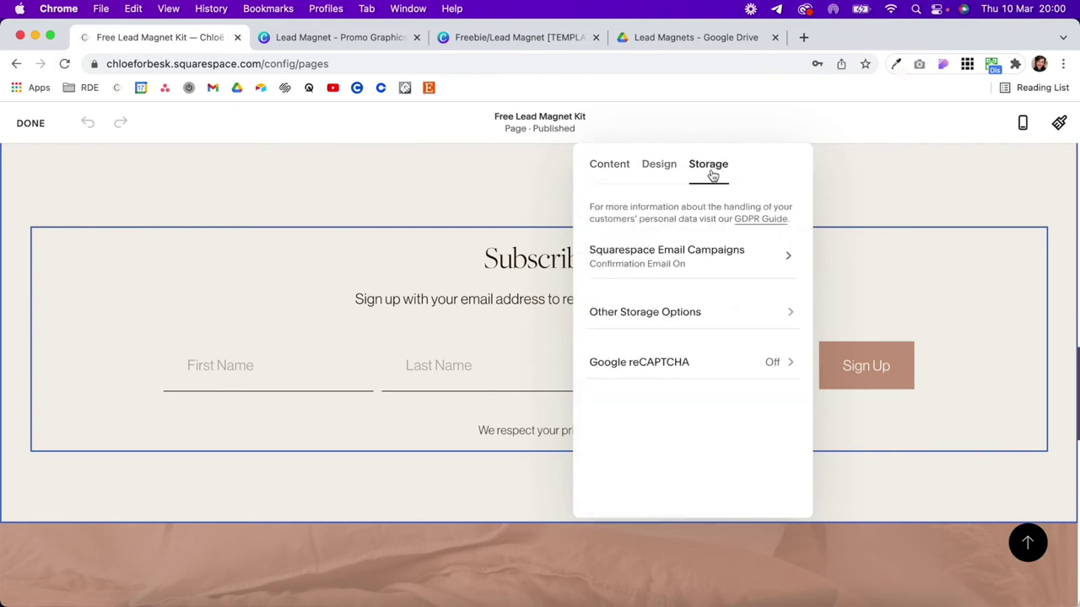
{"action": "left_click", "coordinate": [762, 264]}
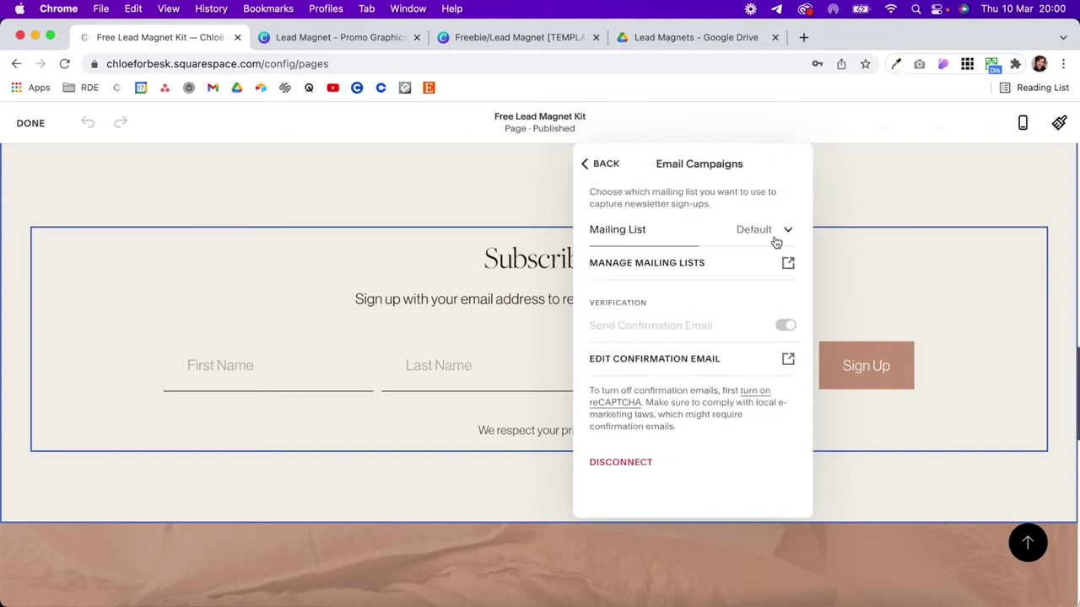
{"action": "left_click", "coordinate": [778, 236]}
{"action": "left_click", "coordinate": [771, 225]}
{"action": "left_click", "coordinate": [593, 163]}
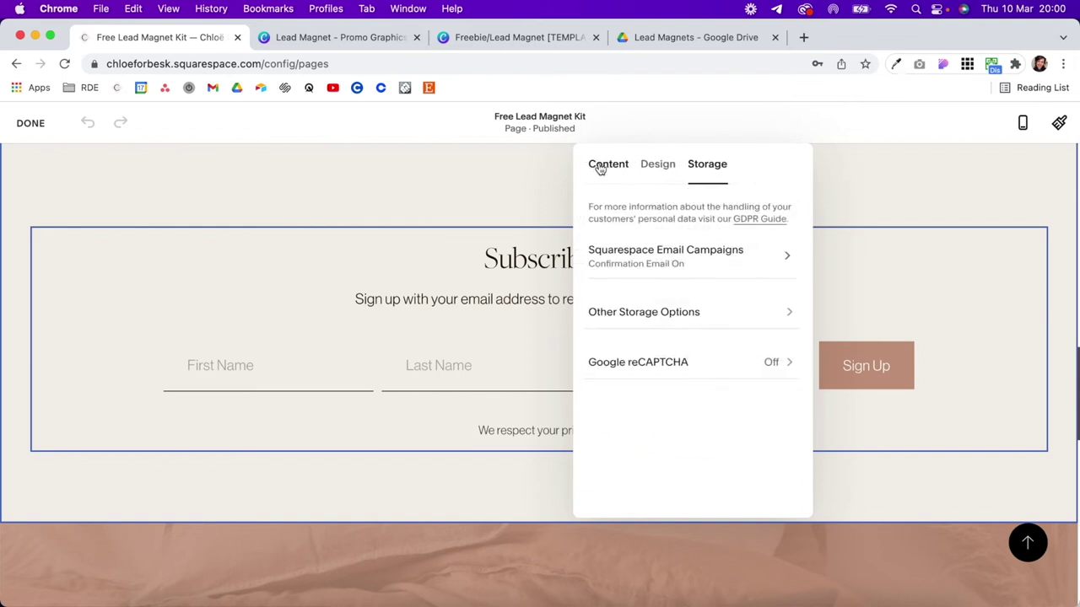
{"action": "left_click", "coordinate": [769, 314]}
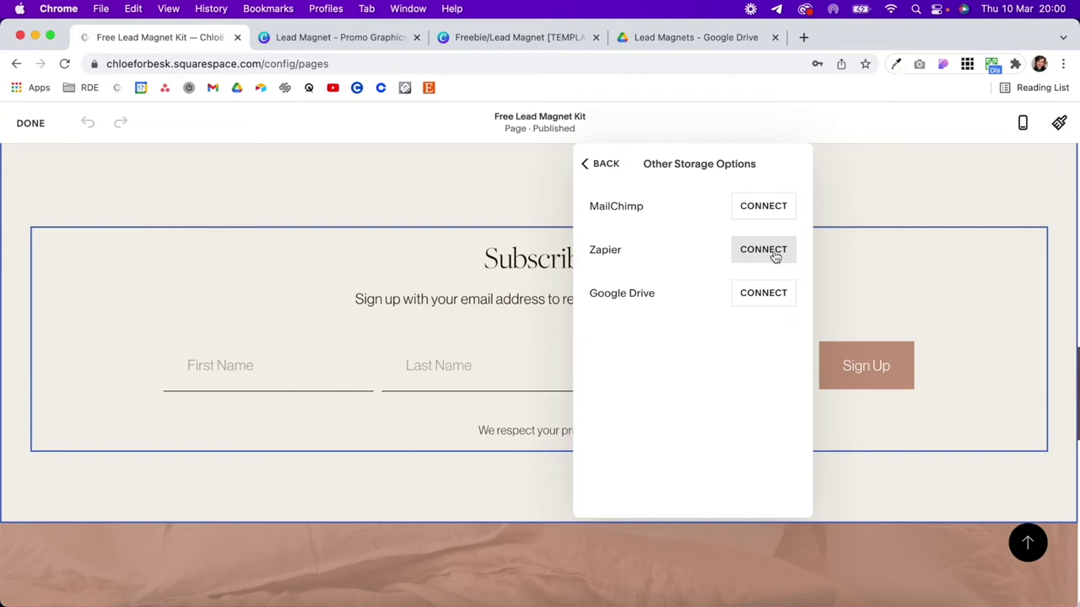
{"action": "left_click", "coordinate": [609, 165]}
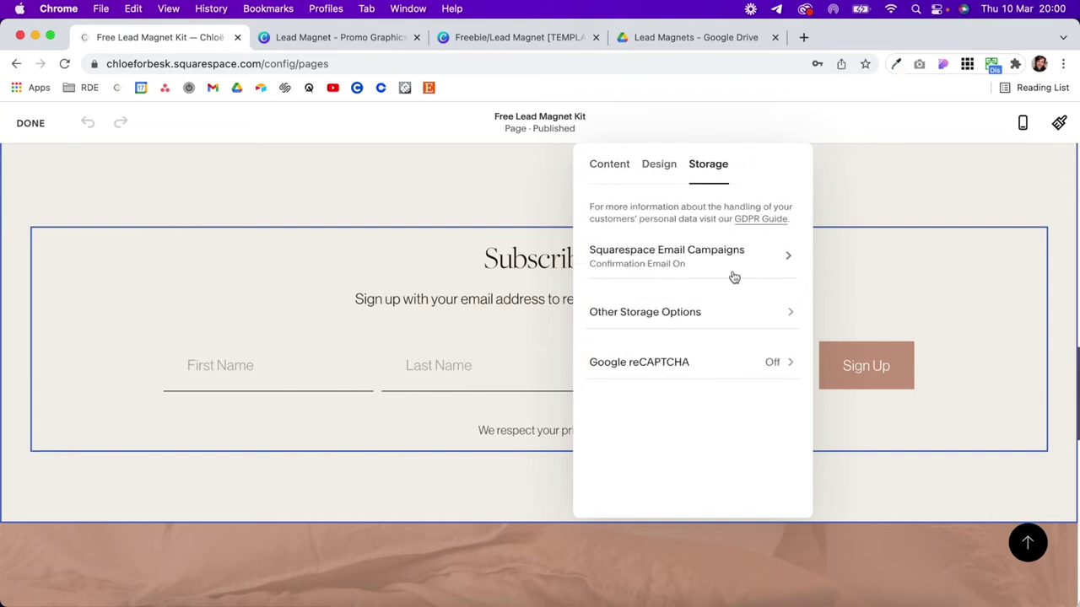
{"action": "left_click", "coordinate": [884, 195]}
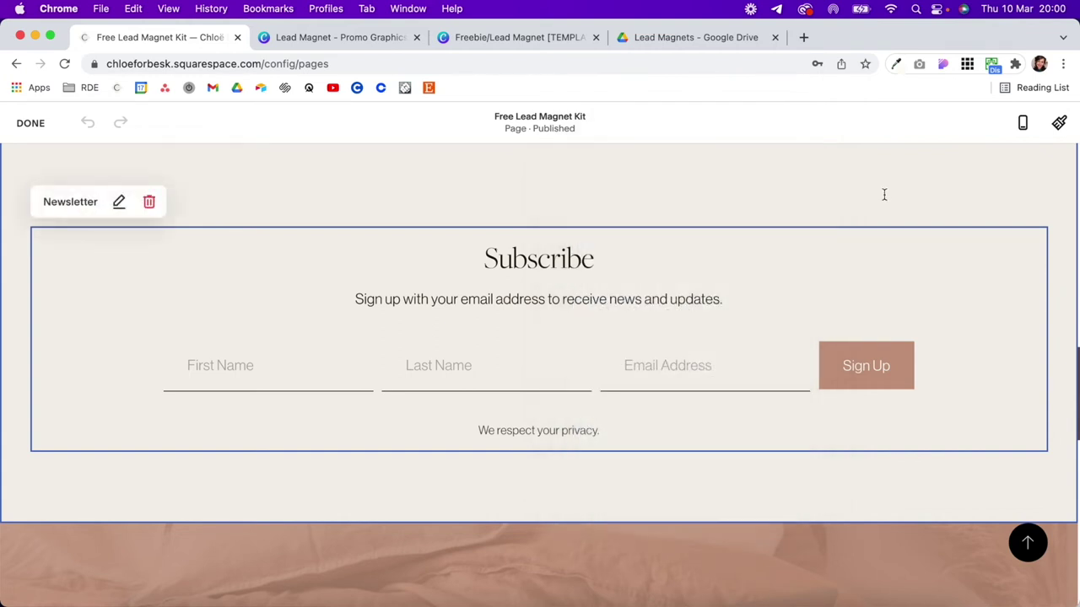
Exit the page editor and go to Marketing from the home menu
{"action": "left_click", "coordinate": [26, 133]}
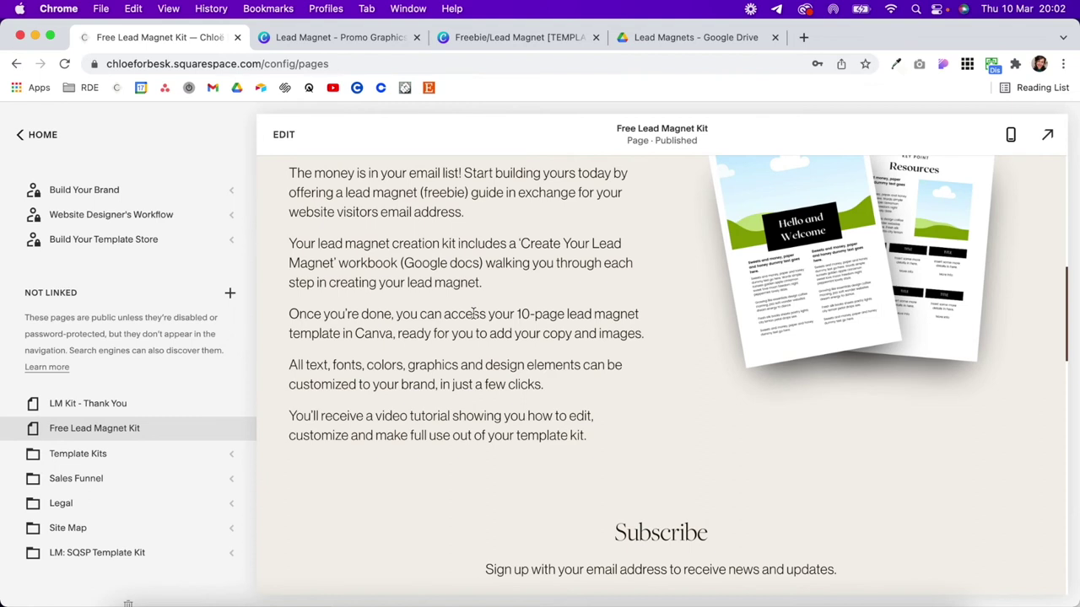
{"action": "left_click", "coordinate": [28, 135]}
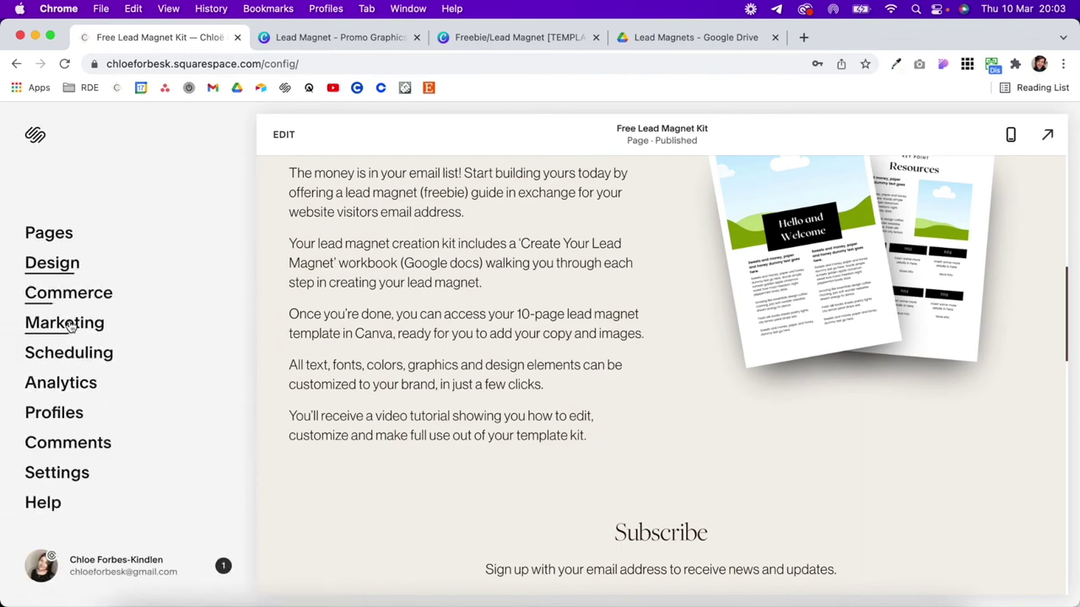
{"action": "left_click", "coordinate": [70, 324]}
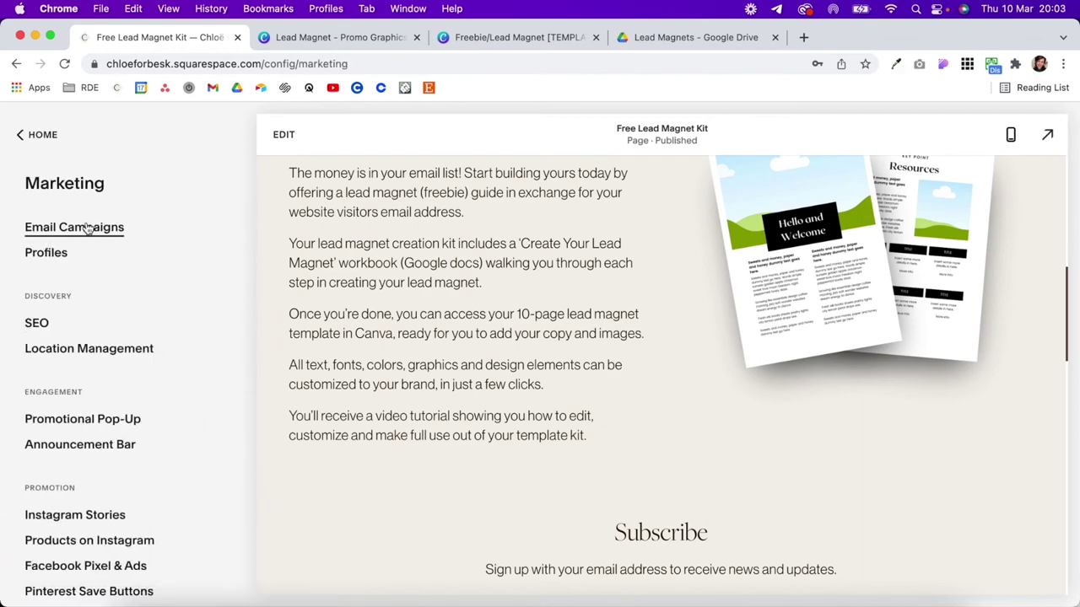
Create a new Welcome New Subscribers automation under Email Campaigns
{"action": "left_click", "coordinate": [86, 226]}
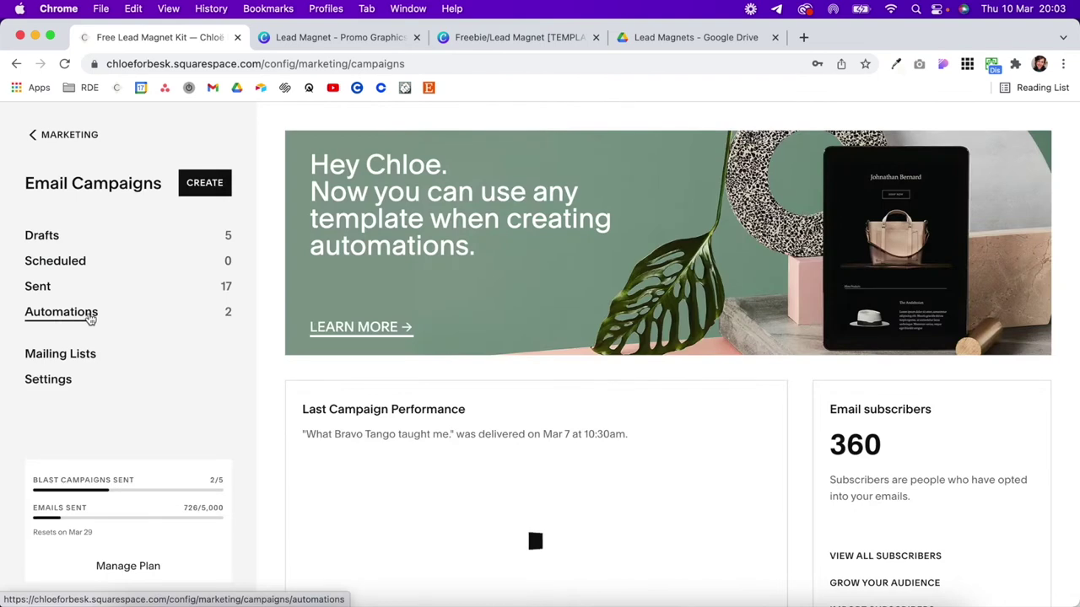
{"action": "left_click", "coordinate": [89, 316]}
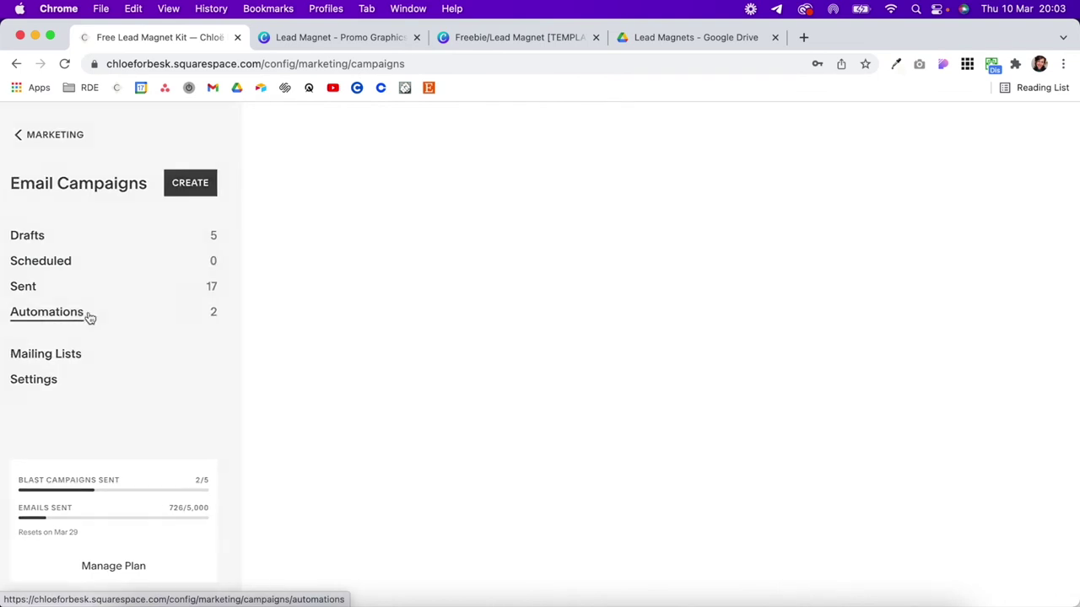
{"action": "left_click", "coordinate": [220, 135]}
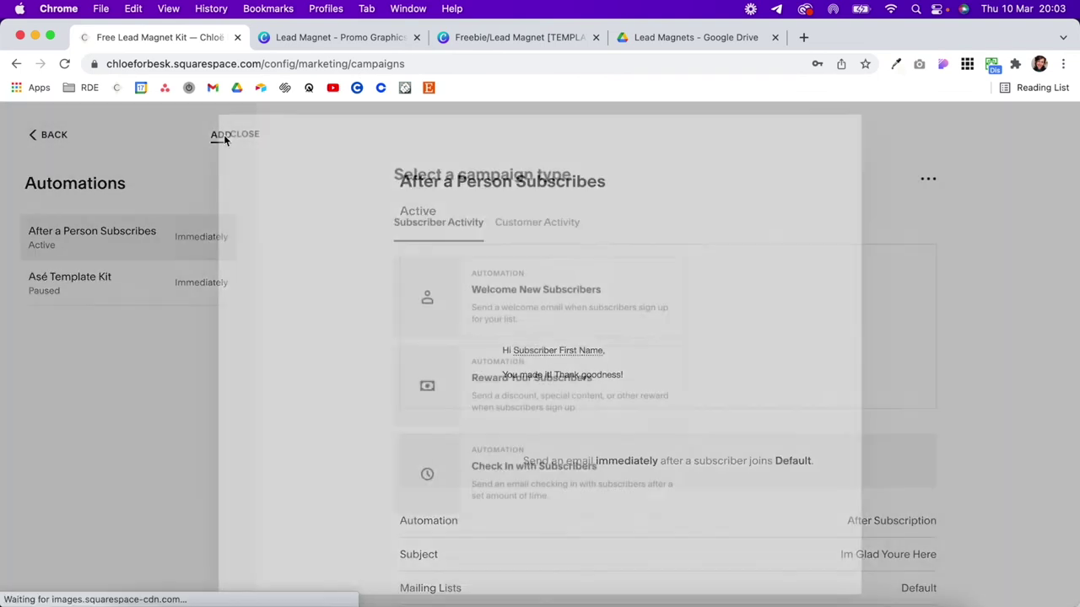
{"action": "left_click", "coordinate": [547, 305]}
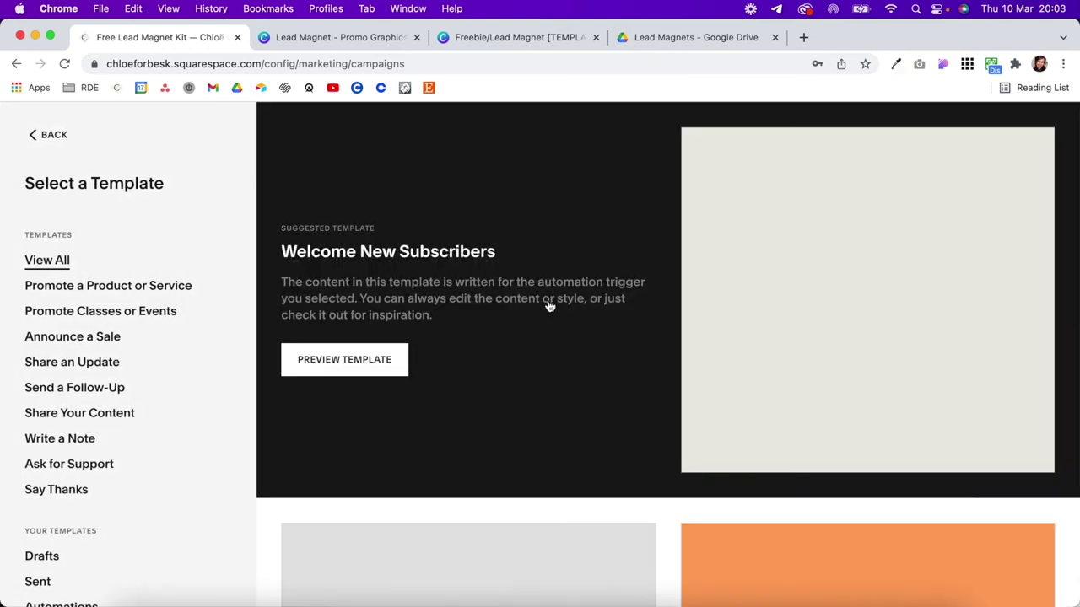
Filter templates to Write a Note and choose the Hester template
{"action": "scroll", "coordinate": [402, 506], "scroll_direction": "down", "scroll_amount": 5}
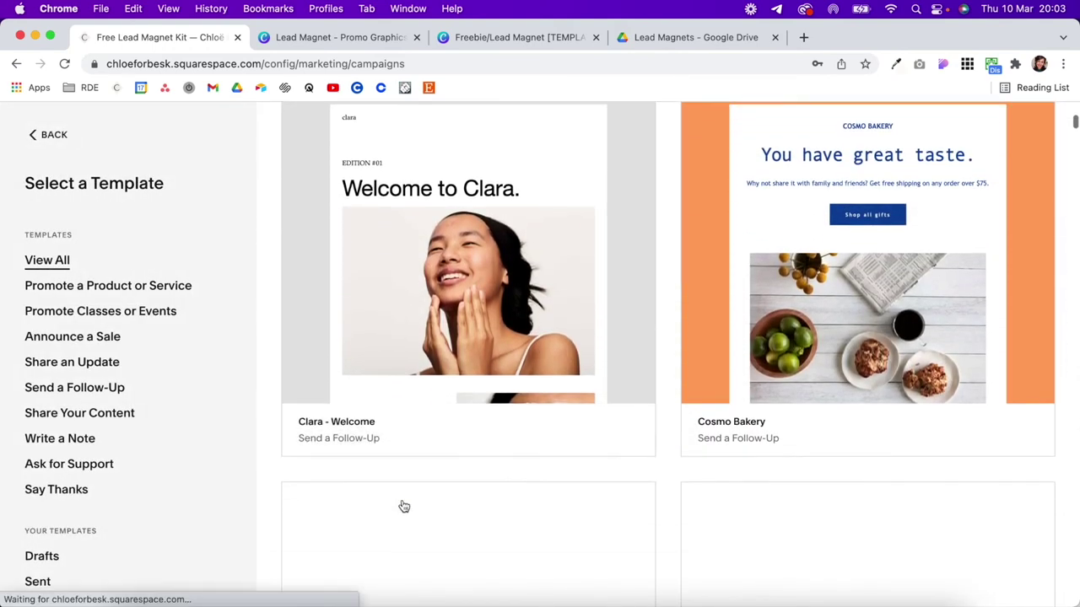
{"action": "scroll", "coordinate": [403, 506], "scroll_direction": "up", "scroll_amount": 2}
{"action": "scroll", "coordinate": [403, 506], "scroll_direction": "up", "scroll_amount": 3}
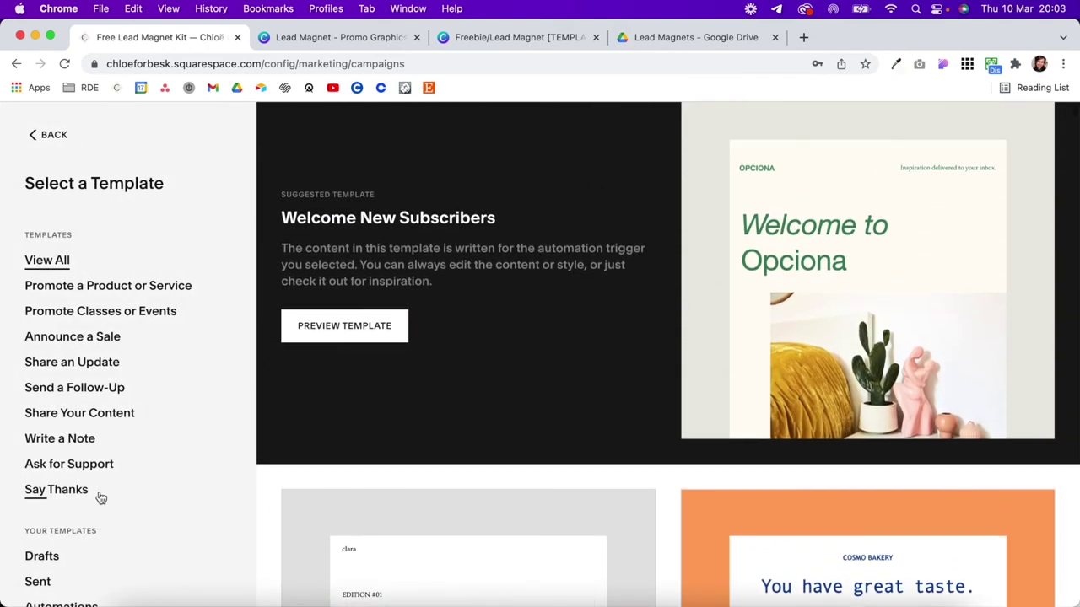
{"action": "left_click", "coordinate": [76, 441]}
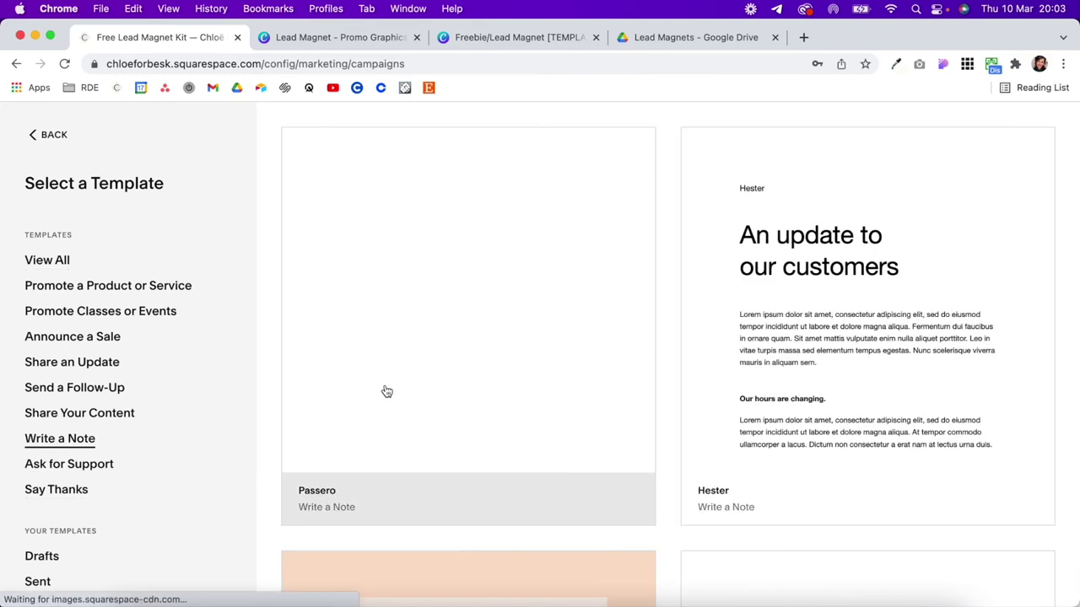
{"action": "left_click", "coordinate": [812, 296]}
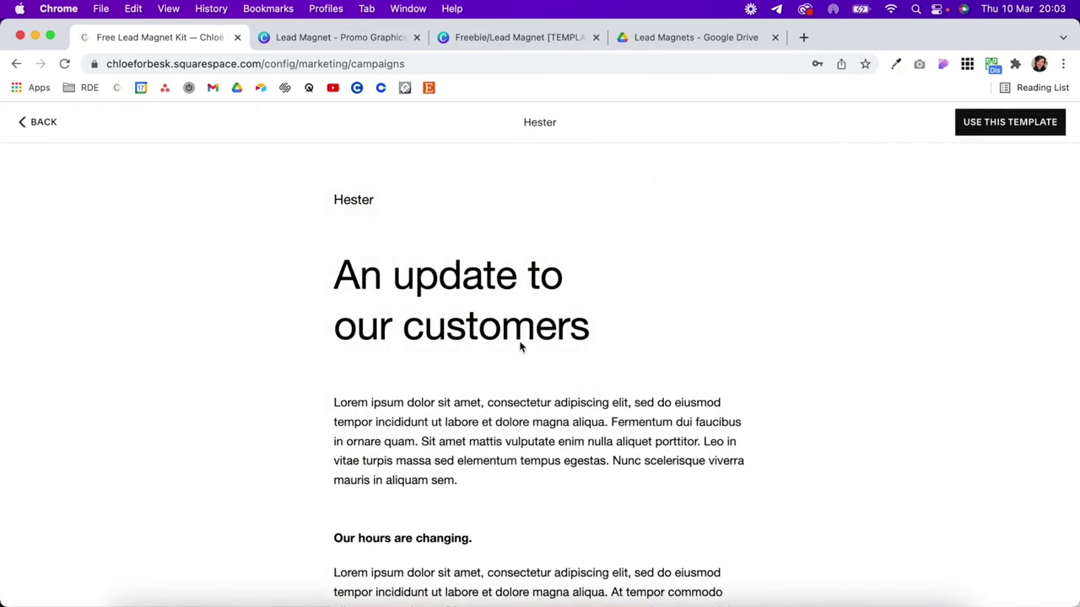
{"action": "left_click", "coordinate": [1029, 126]}
Delete the template's lorem ipsum body text and 'An update to our customers' title
{"action": "left_click", "coordinate": [402, 203]}
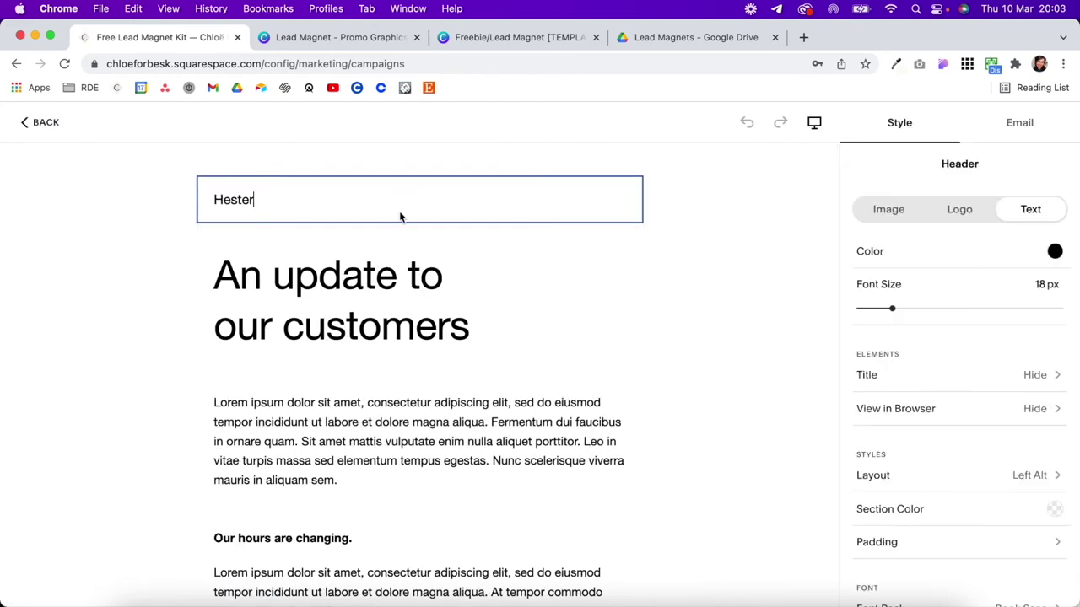
{"action": "left_click", "coordinate": [382, 325]}
{"action": "scroll", "coordinate": [388, 447], "scroll_direction": "down", "scroll_amount": 10}
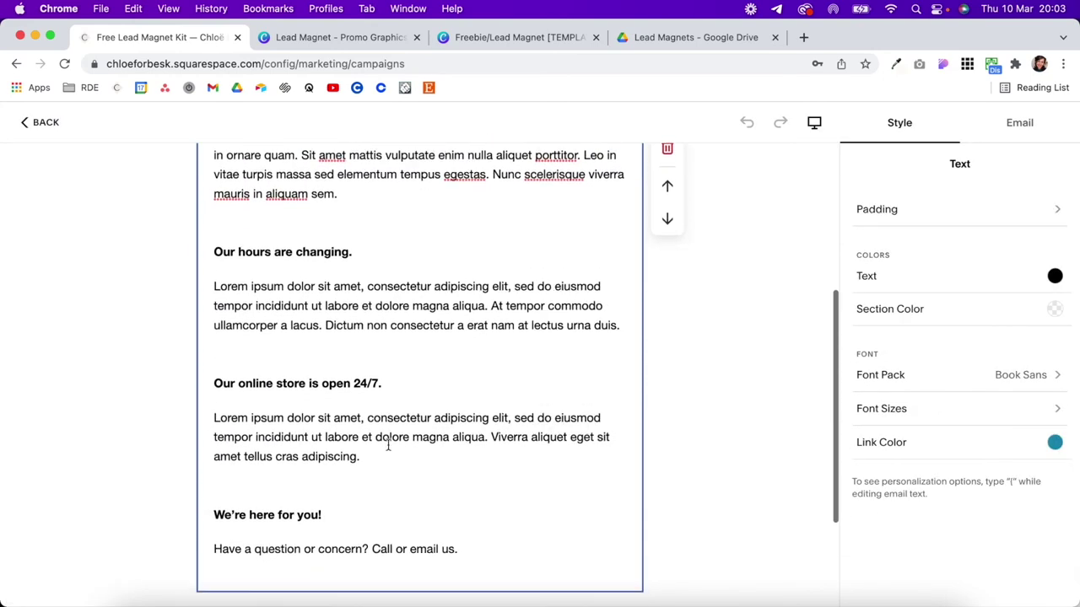
{"action": "scroll", "coordinate": [374, 285], "scroll_direction": "up", "scroll_amount": 10}
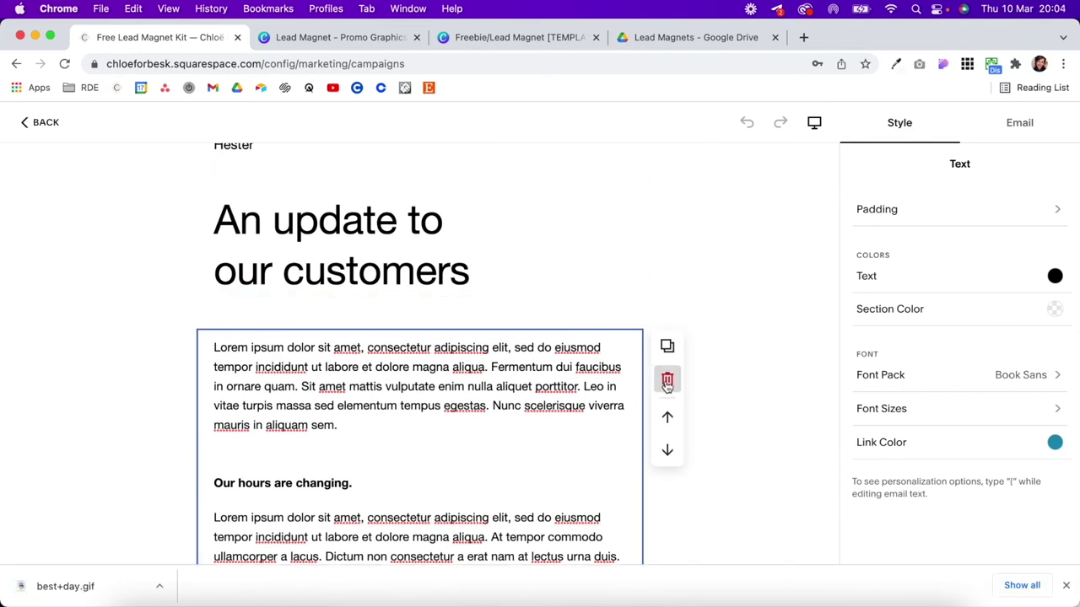
{"action": "left_click", "coordinate": [668, 378]}
{"action": "left_click", "coordinate": [454, 263]}
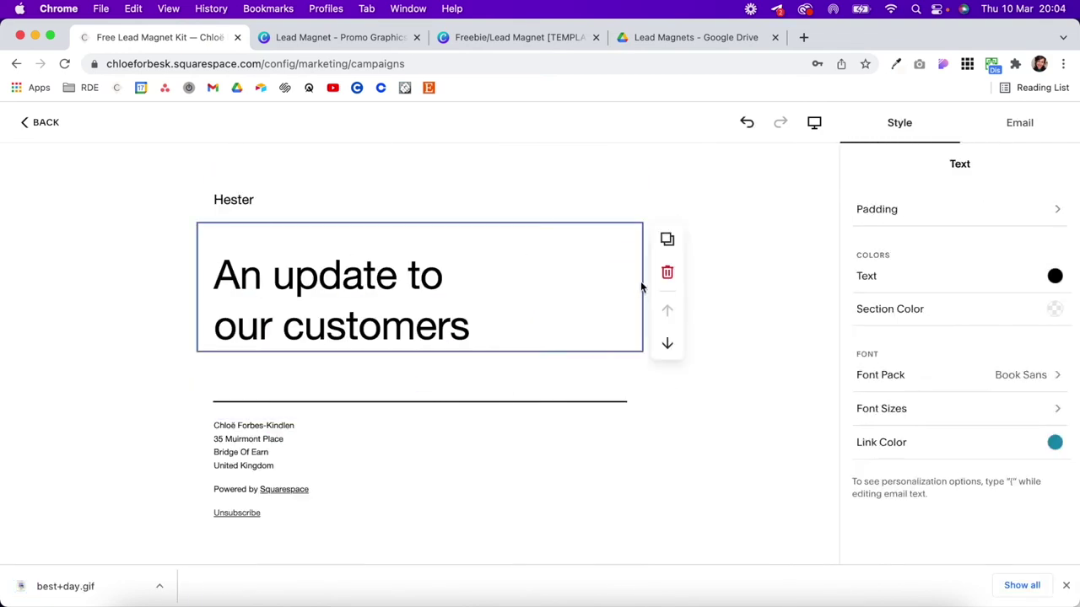
{"action": "left_click", "coordinate": [666, 271]}
Change the header to 'Welcome' plus the subscriber's first name, with 'friend' as fallback
{"action": "left_click", "coordinate": [309, 200]}
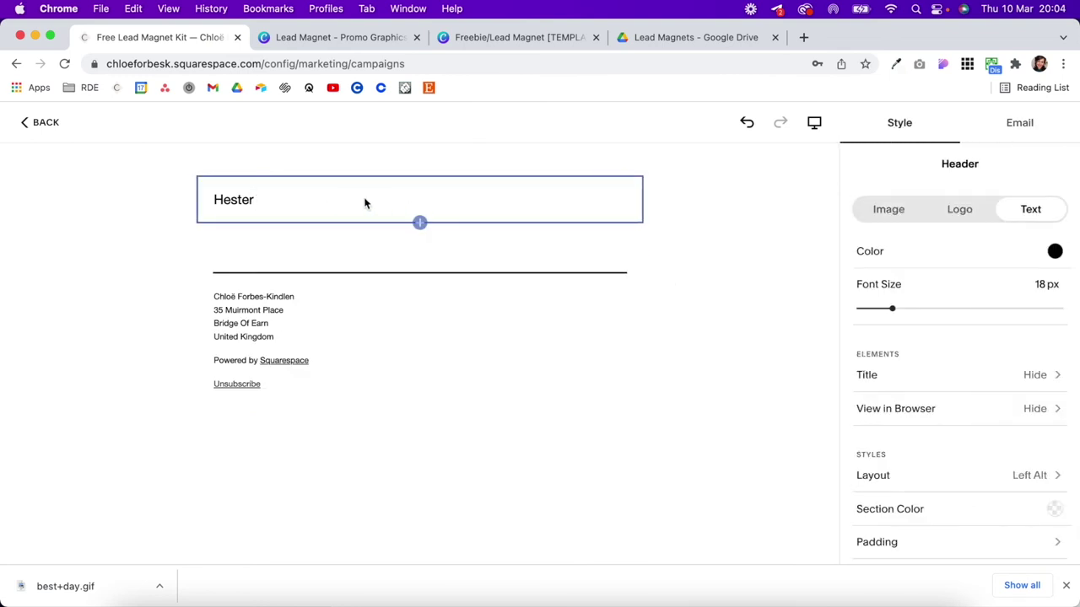
{"action": "double_click", "coordinate": [363, 202]}
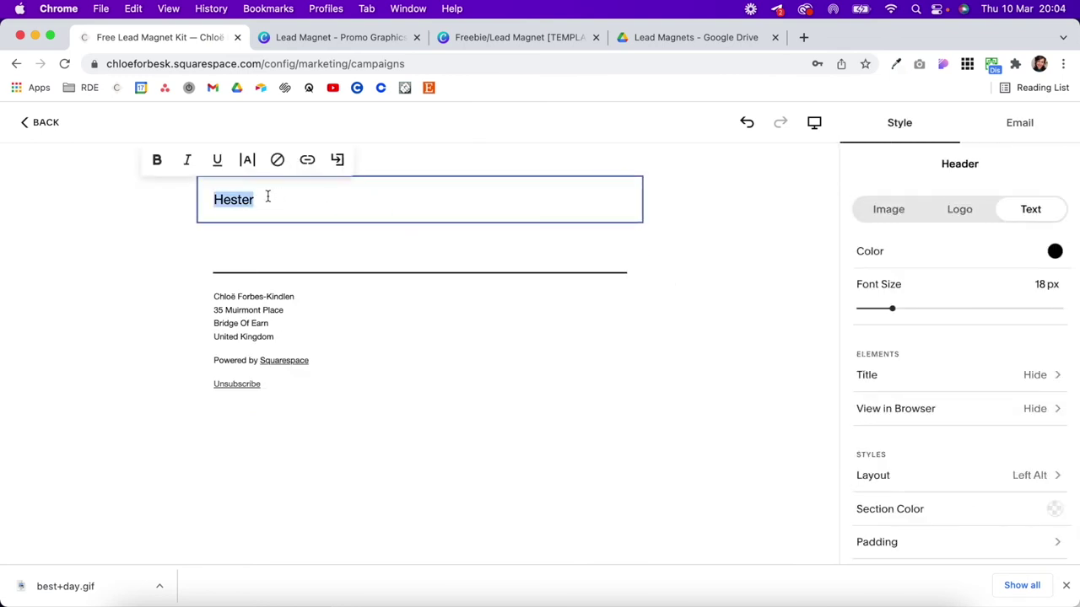
{"action": "type", "text": "Welcome "}
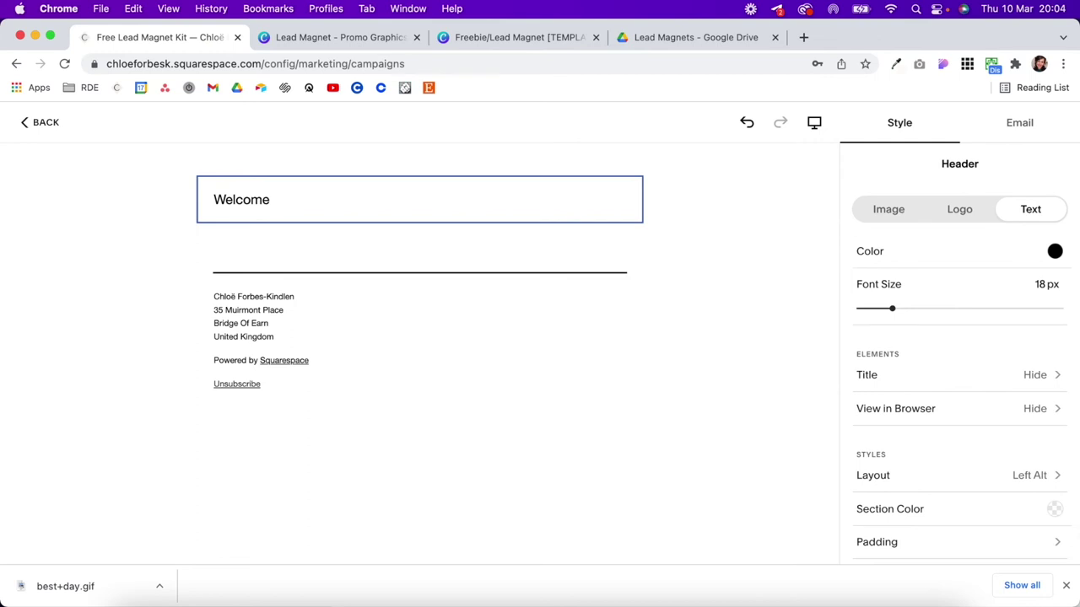
{"action": "type", "text": "{"}
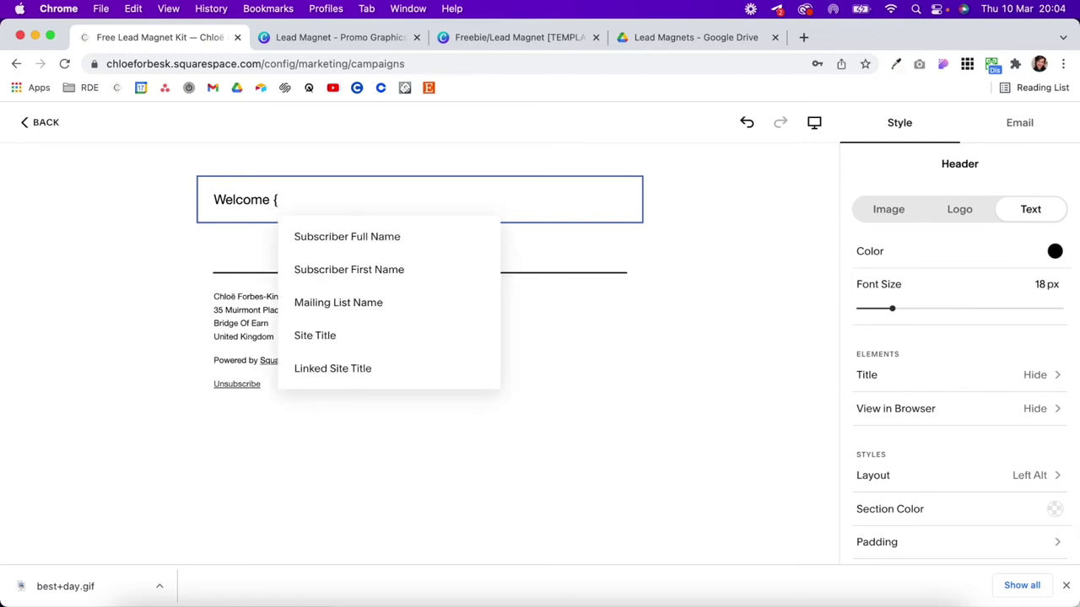
{"action": "left_click", "coordinate": [318, 269]}
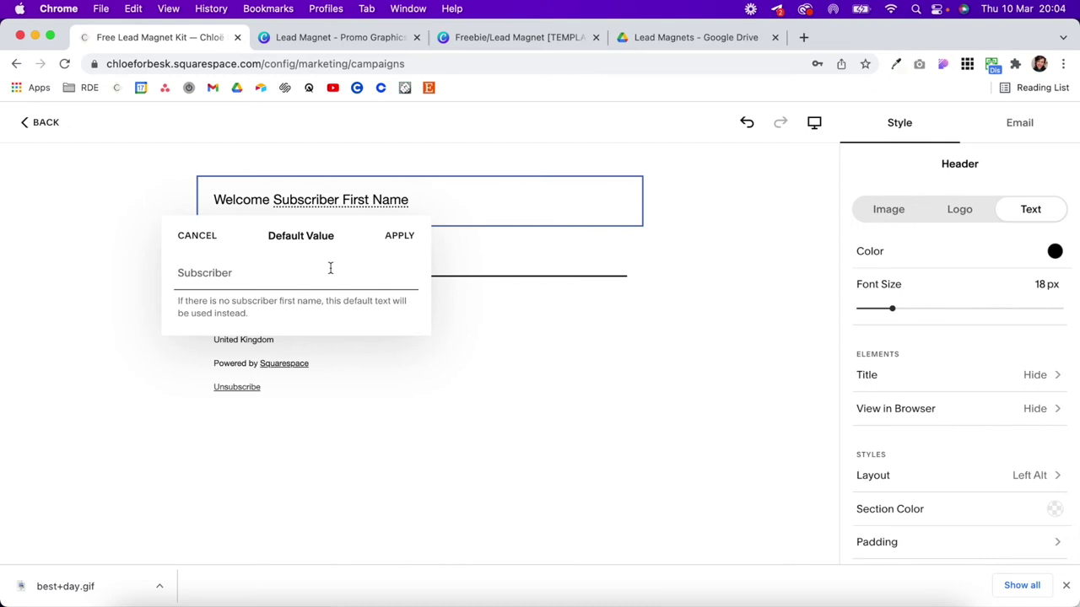
{"action": "type", "text": "frine"}
{"action": "type", "text": "d"}
{"action": "key", "text": "BackSpace"}
{"action": "key", "text": "BackSpace"}
{"action": "key", "text": "BackSpace"}
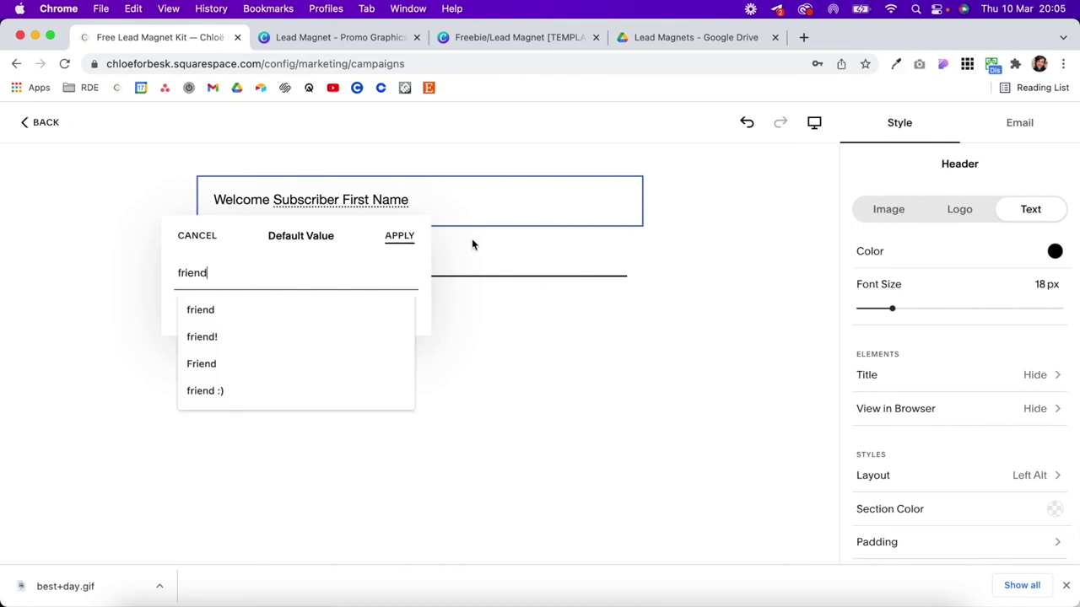
{"action": "left_click", "coordinate": [398, 237]}
{"action": "left_click", "coordinate": [419, 226]}
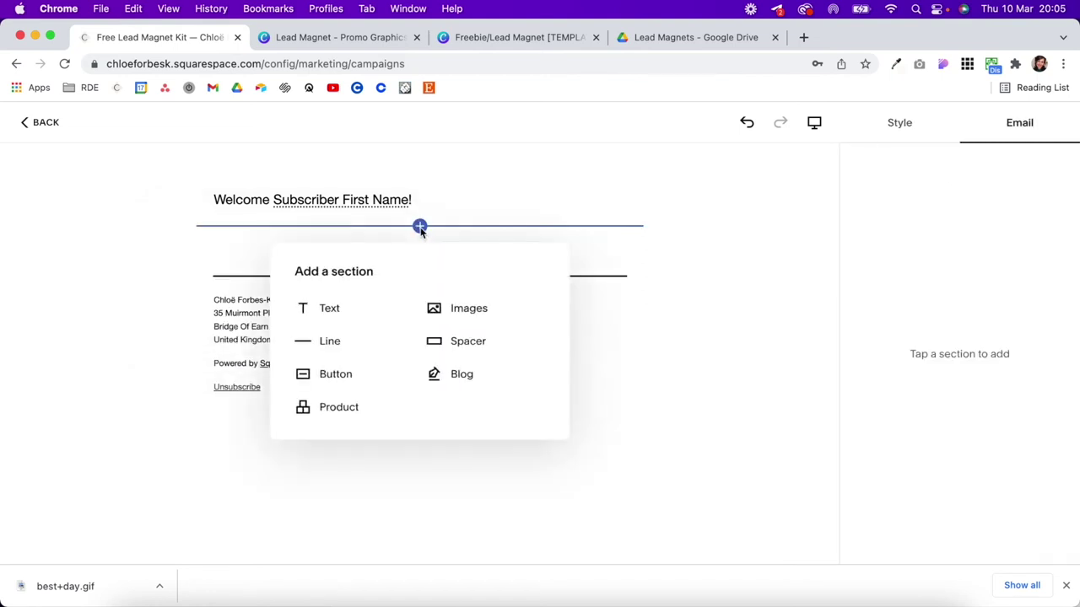
Insert best+day.gif as an image section under the welcome heading
{"action": "left_click", "coordinate": [458, 312]}
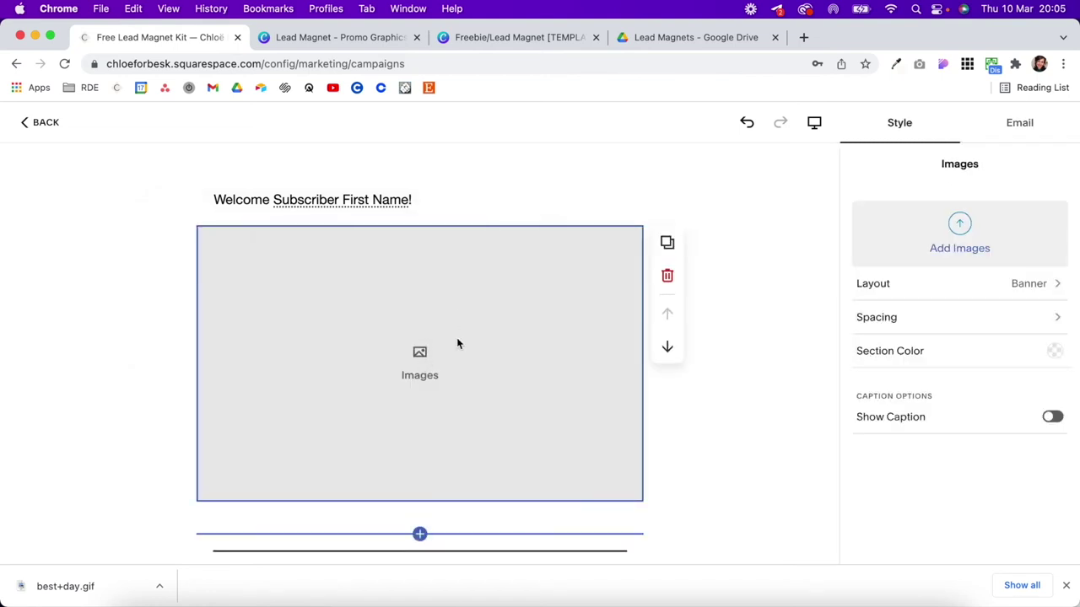
{"action": "left_click", "coordinate": [962, 226]}
{"action": "double_click", "coordinate": [437, 346]}
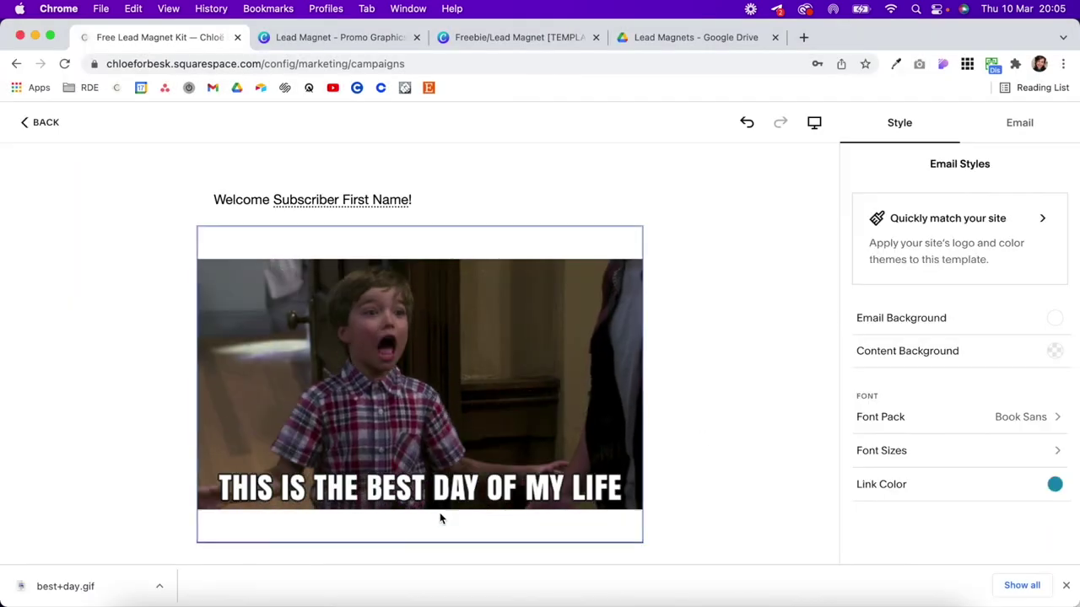
Add a text block below the GIF containing the pasted thank-you message
{"action": "left_click", "coordinate": [420, 542]}
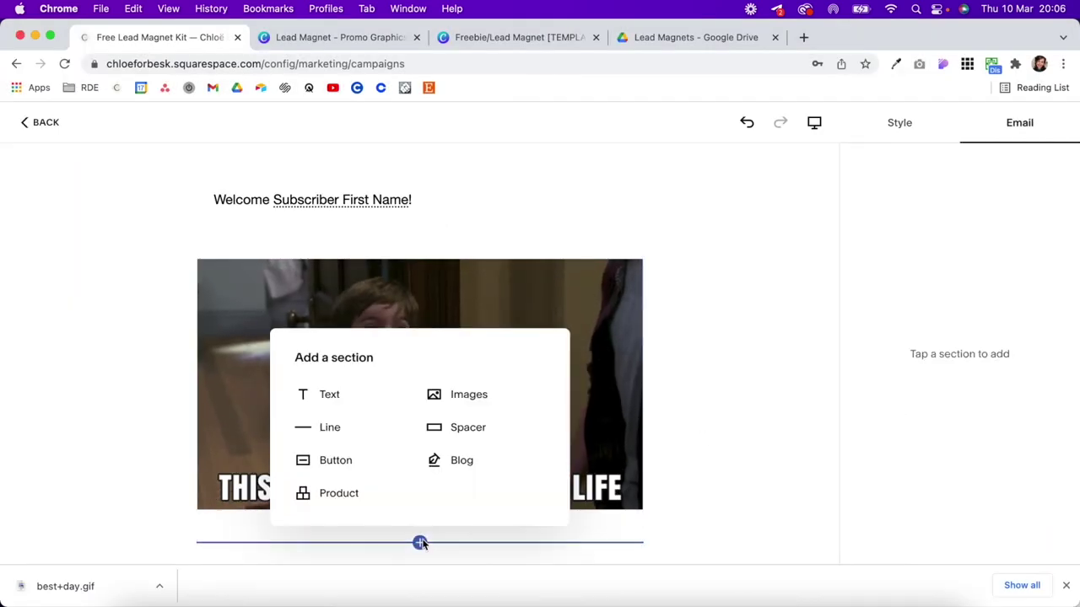
{"action": "left_click", "coordinate": [329, 393]}
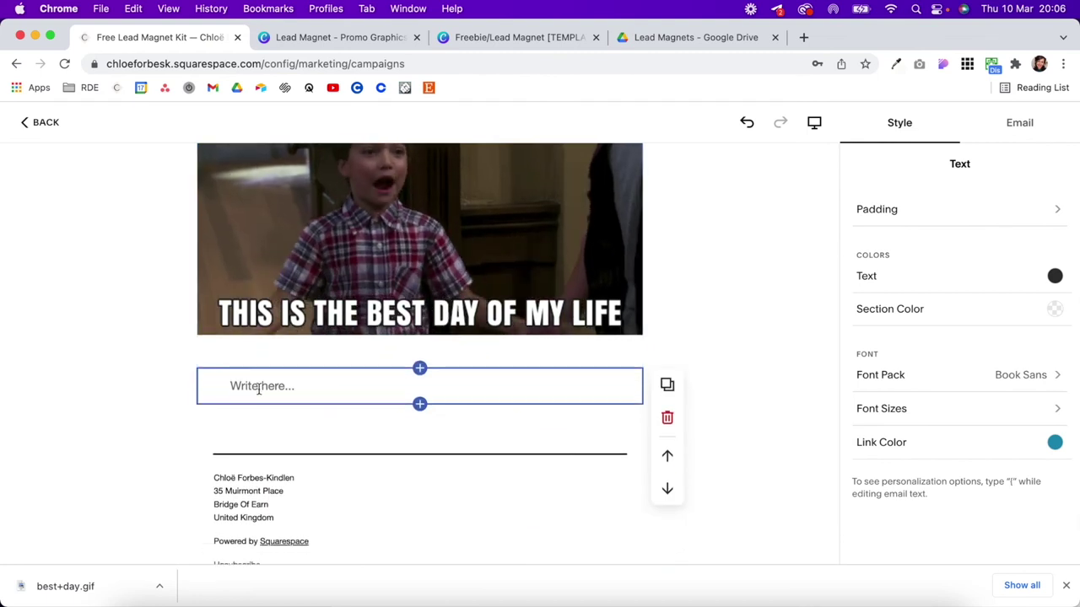
{"action": "type", "text": "Thank you so much for signing up. You can now access your free lead magnet kit by clicking the button below."}
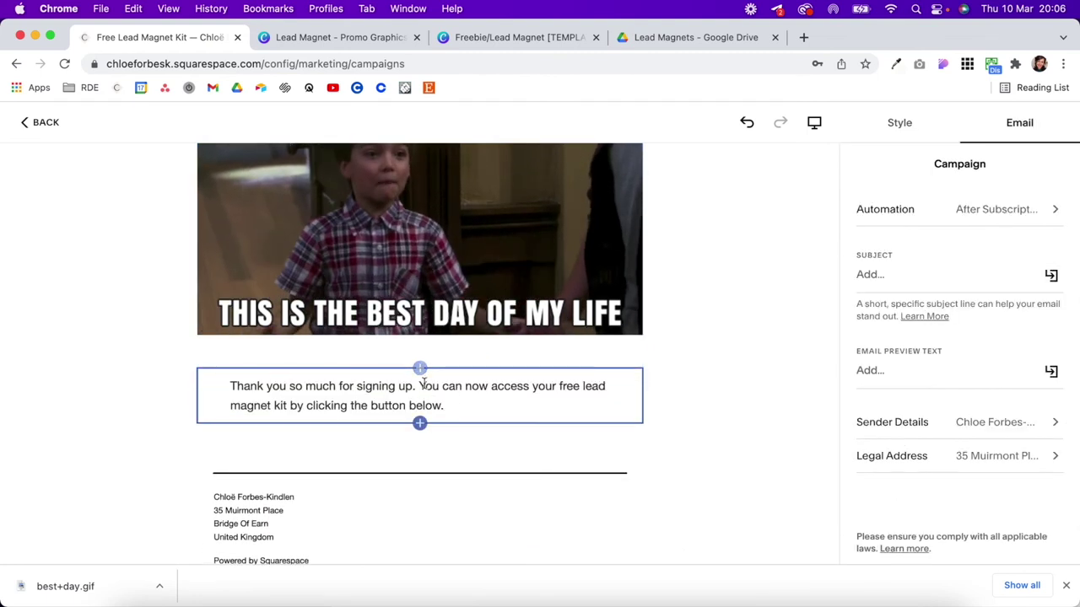
{"action": "left_click", "coordinate": [420, 425]}
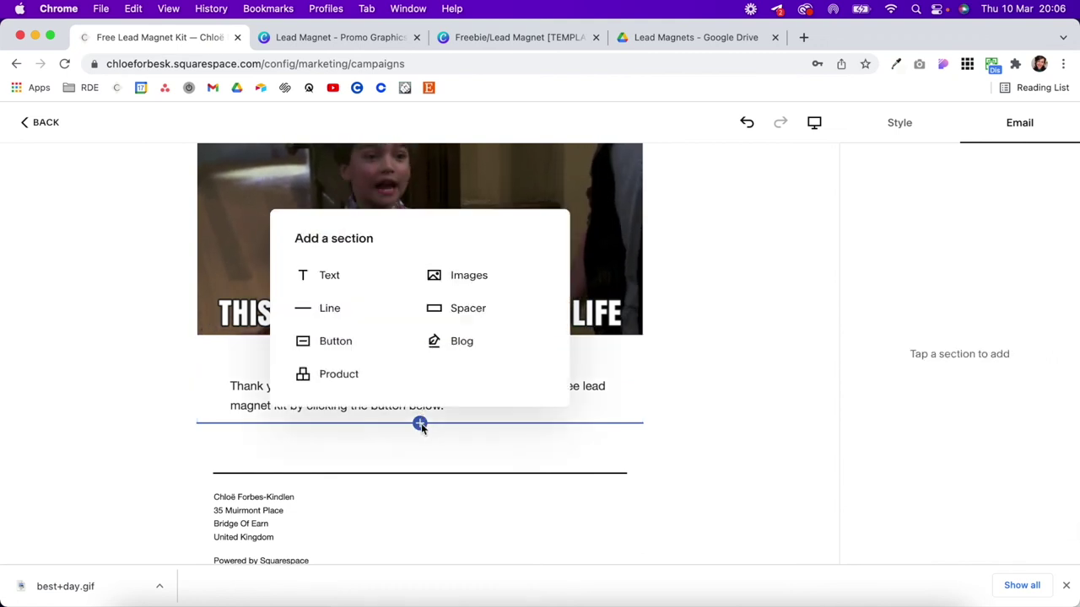
{"action": "left_click", "coordinate": [357, 355]}
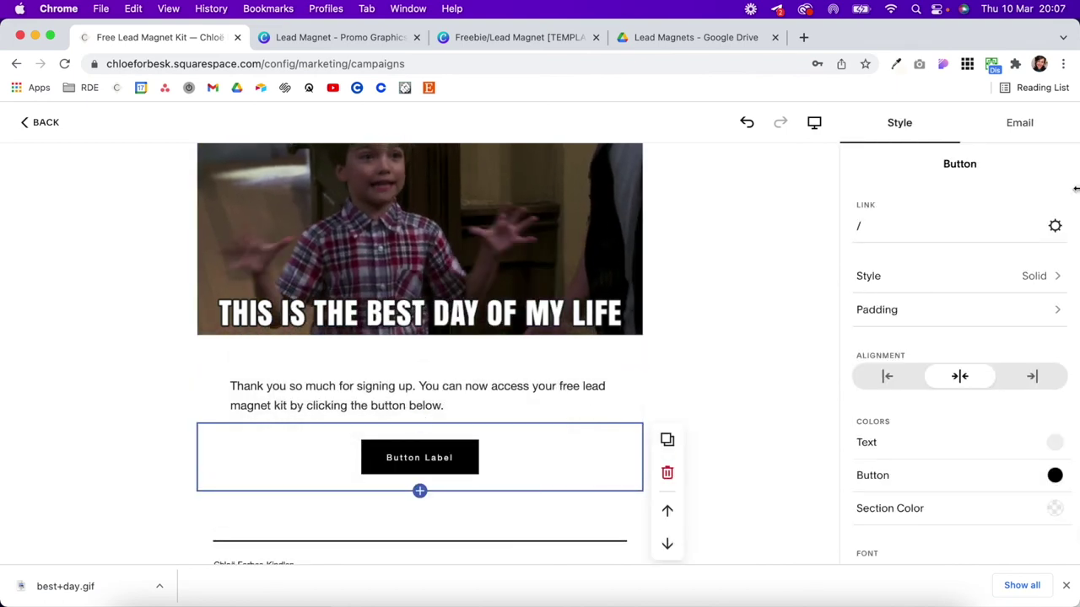
Link the new button to the lead magnet's Google Drive share link as a web address
{"action": "left_click", "coordinate": [1054, 226]}
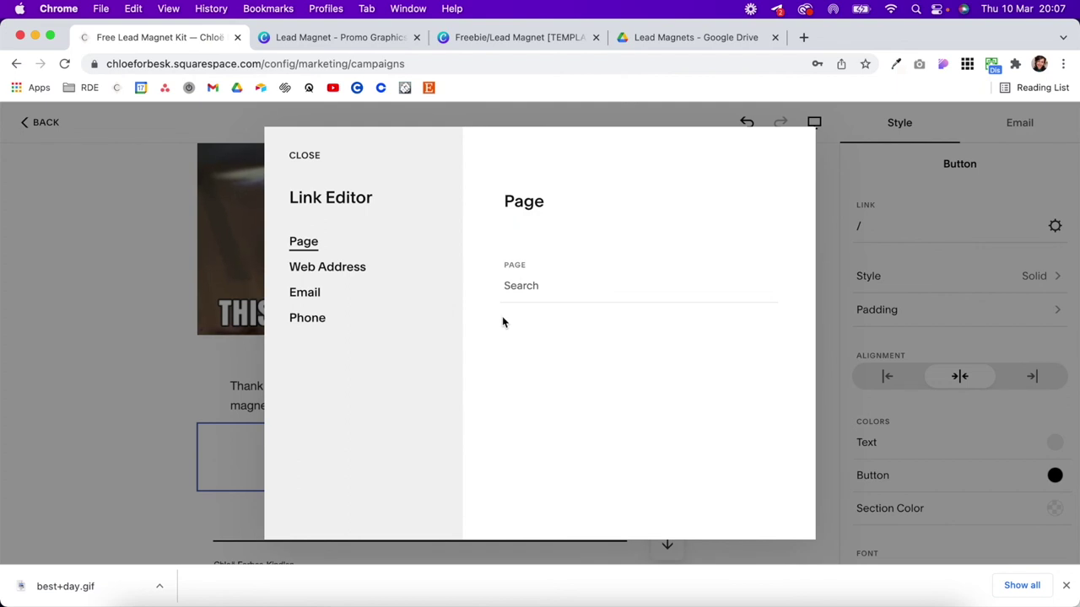
{"action": "left_click", "coordinate": [326, 268]}
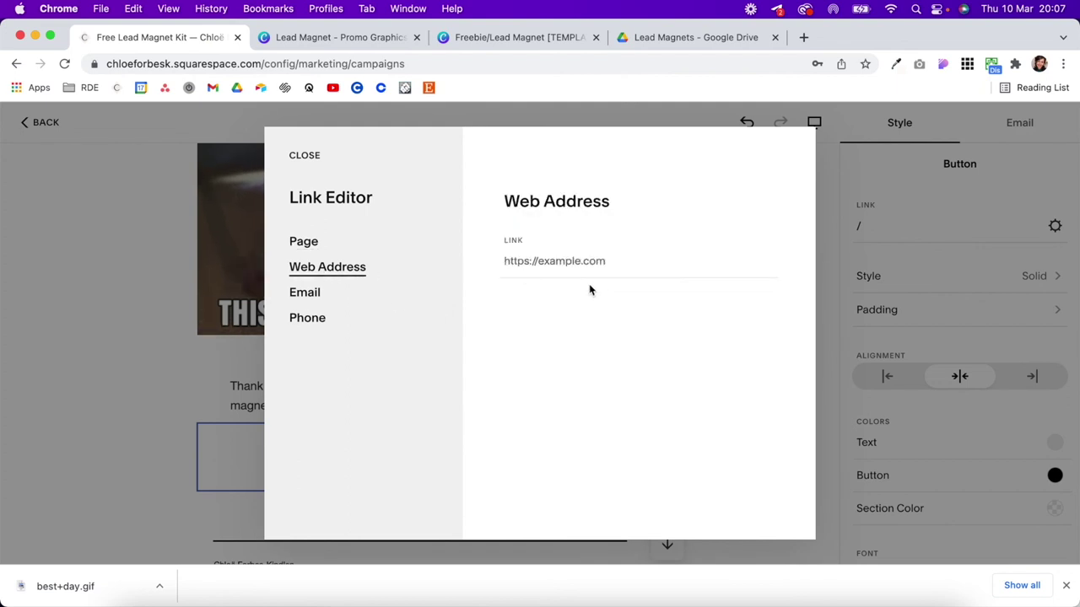
{"action": "left_click", "coordinate": [704, 38]}
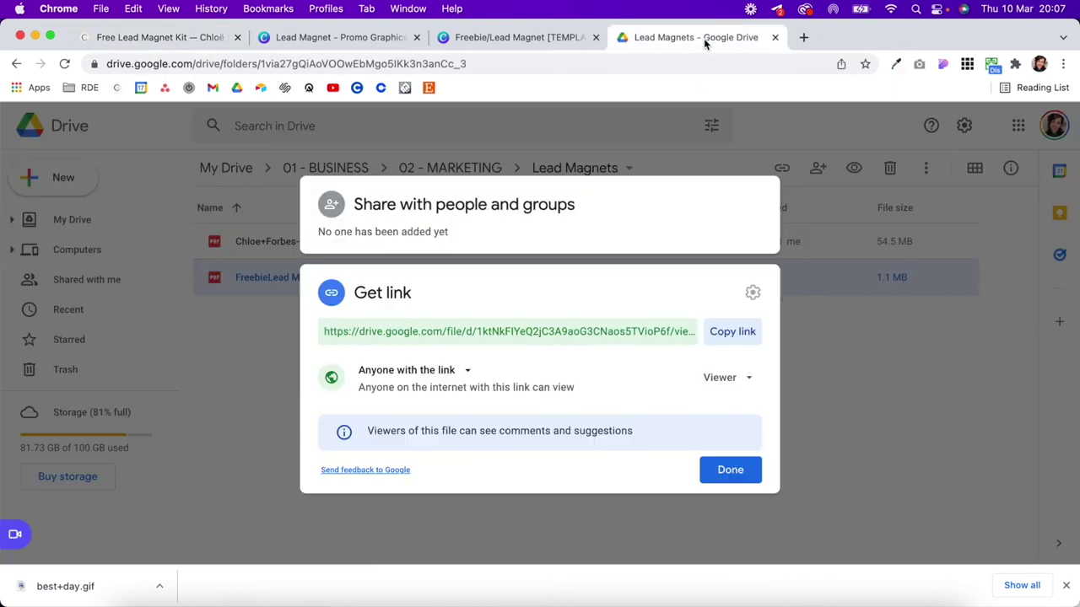
{"action": "left_click", "coordinate": [726, 338]}
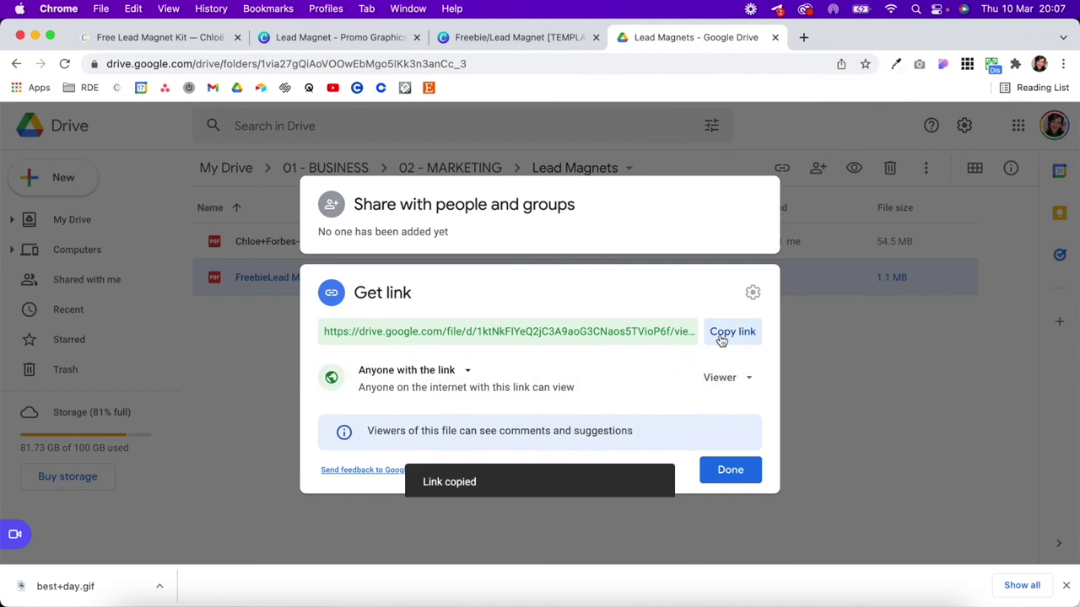
{"action": "left_click", "coordinate": [164, 38]}
{"action": "left_click", "coordinate": [579, 257]}
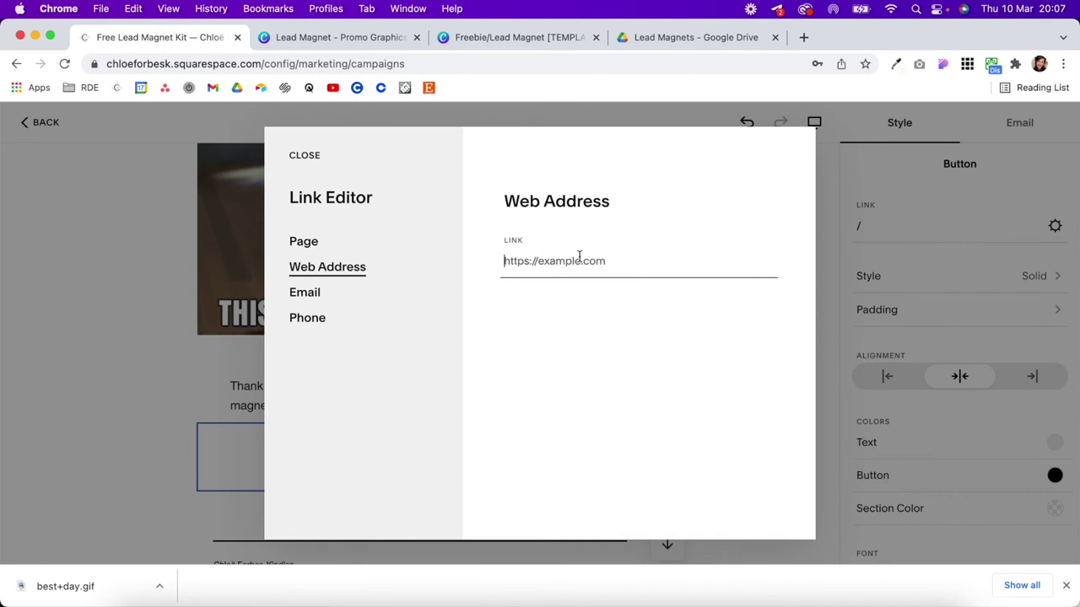
{"action": "key", "text": "super+v"}
Save the Google Drive link and make the button dark brown from the site palette
{"action": "left_click", "coordinate": [301, 157]}
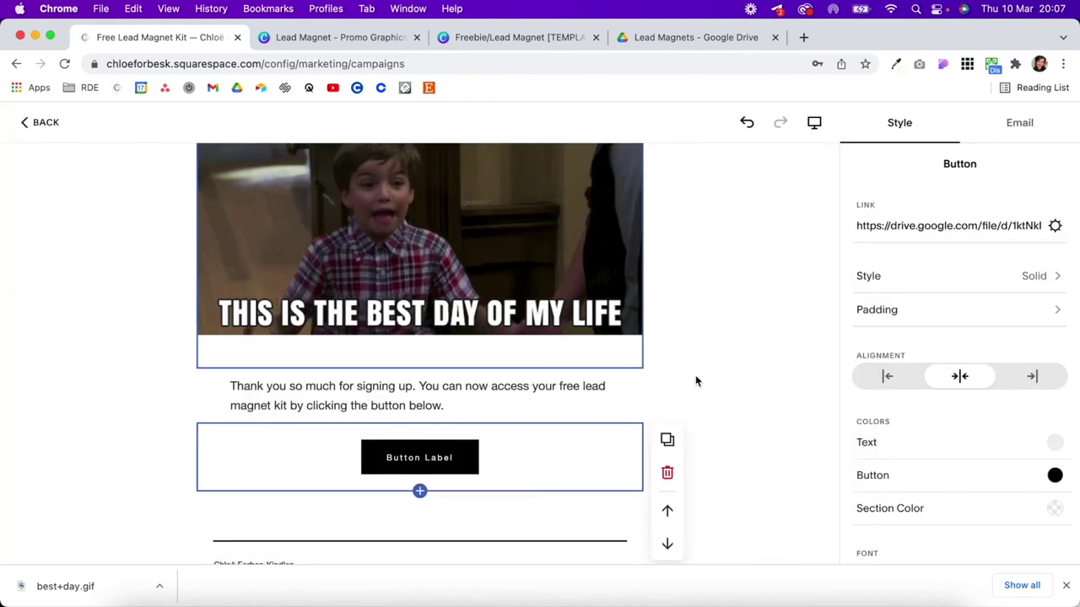
{"action": "scroll", "coordinate": [1038, 501], "scroll_direction": "down", "scroll_amount": 1}
{"action": "scroll", "coordinate": [1039, 501], "scroll_direction": "down", "scroll_amount": 2}
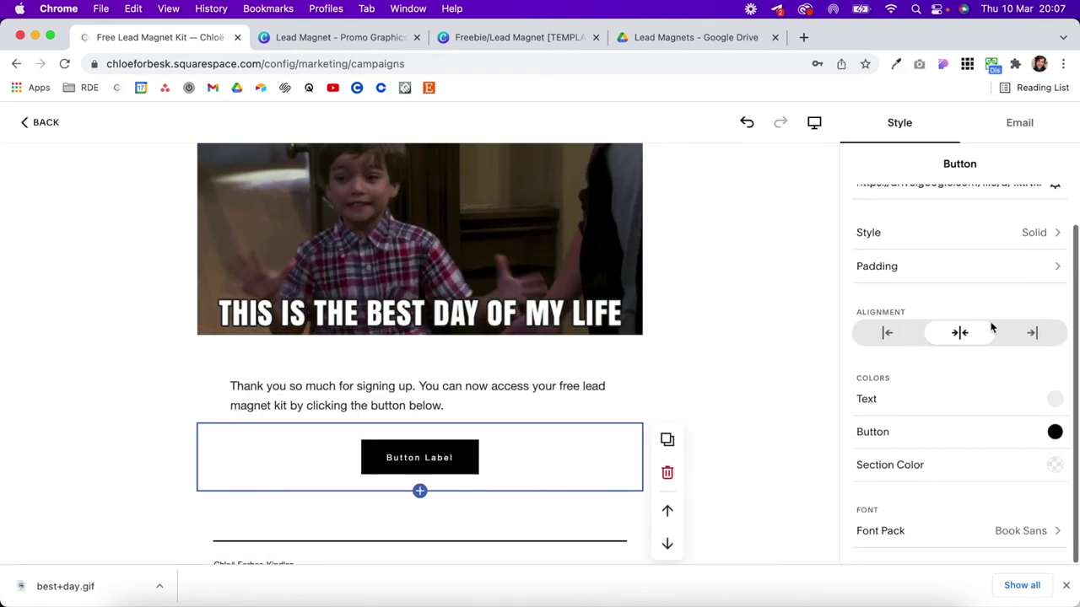
{"action": "left_click", "coordinate": [1054, 433]}
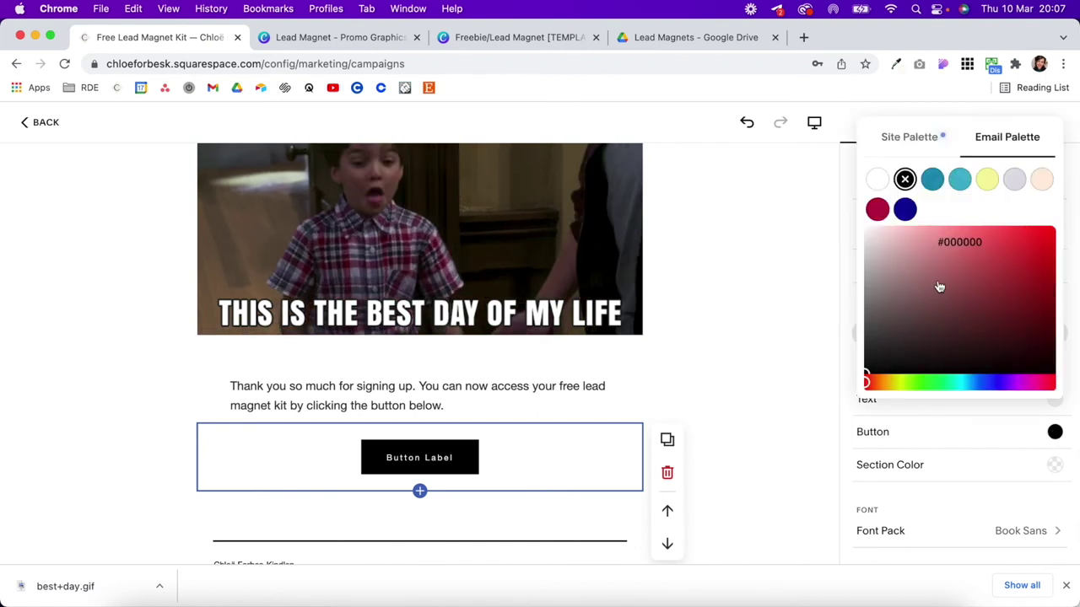
{"action": "left_click", "coordinate": [908, 137]}
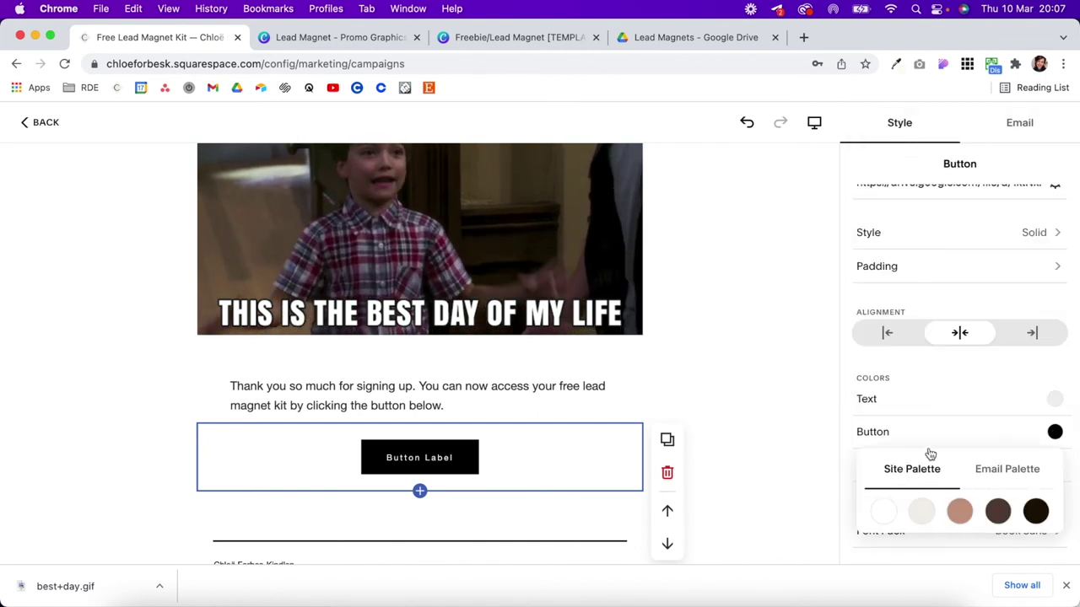
{"action": "left_click", "coordinate": [959, 511]}
{"action": "left_click", "coordinate": [957, 447]}
Relabel the button 'ACCESS NOW' and bring up the email's campaign settings
{"action": "triple_click", "coordinate": [439, 456]}
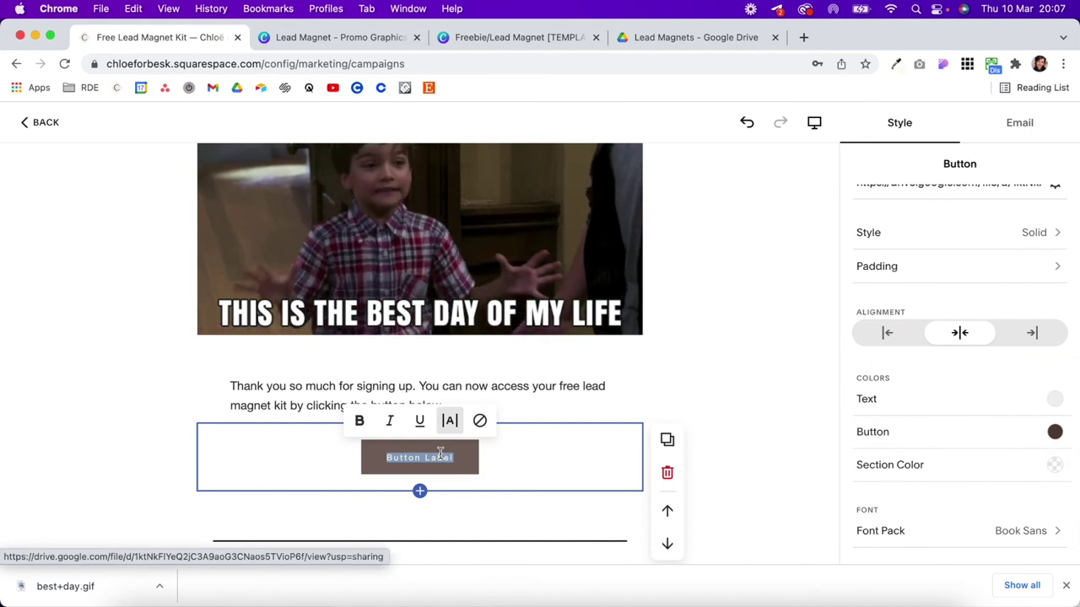
{"action": "type", "text": "ACCESS NOW"}
{"action": "left_click", "coordinate": [636, 442]}
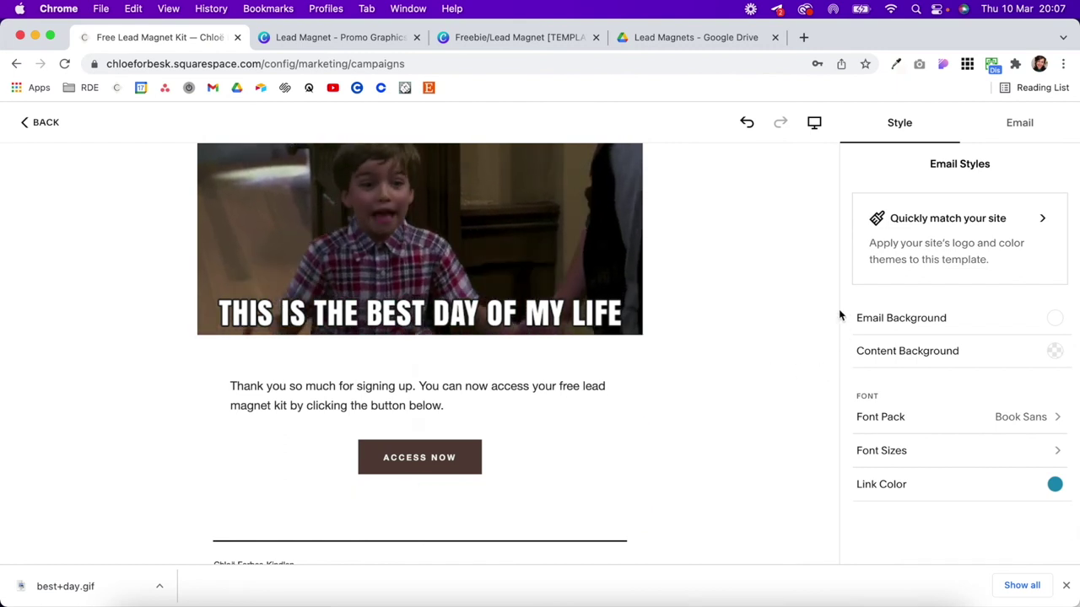
{"action": "left_click", "coordinate": [1023, 131]}
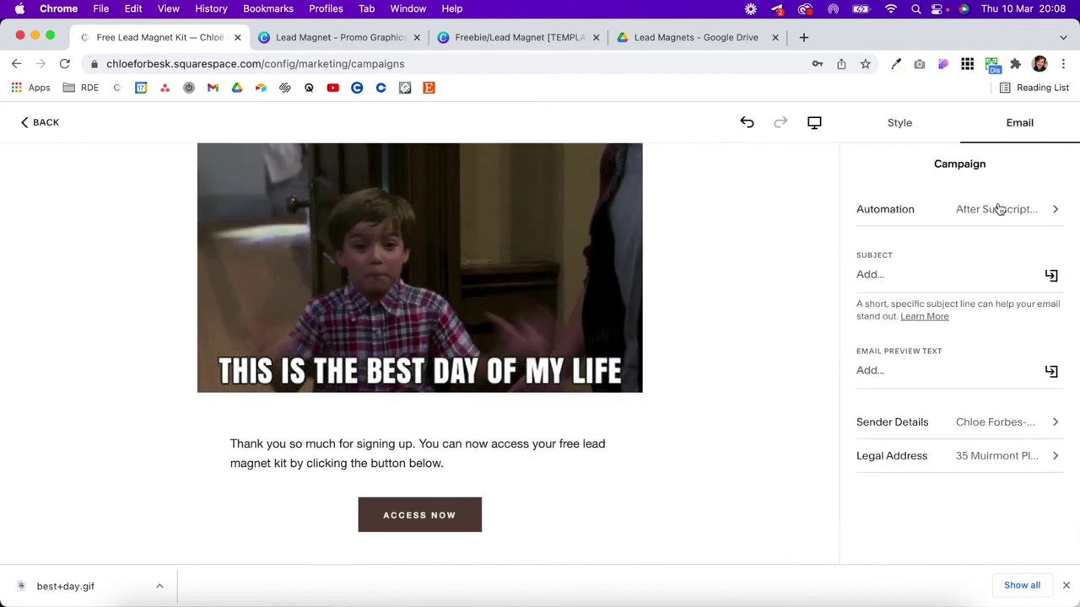
Trigger the email from the SQSP Template Kit mailing list, sent immediately
{"action": "left_click", "coordinate": [997, 218]}
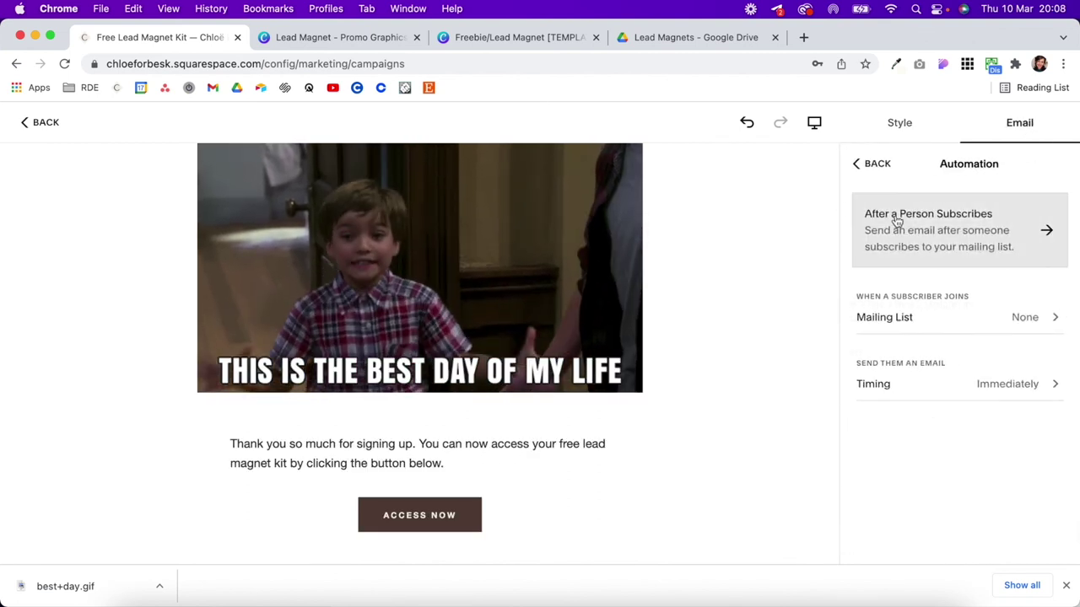
{"action": "left_click", "coordinate": [1029, 317]}
{"action": "left_click", "coordinate": [911, 218]}
{"action": "left_click", "coordinate": [896, 243]}
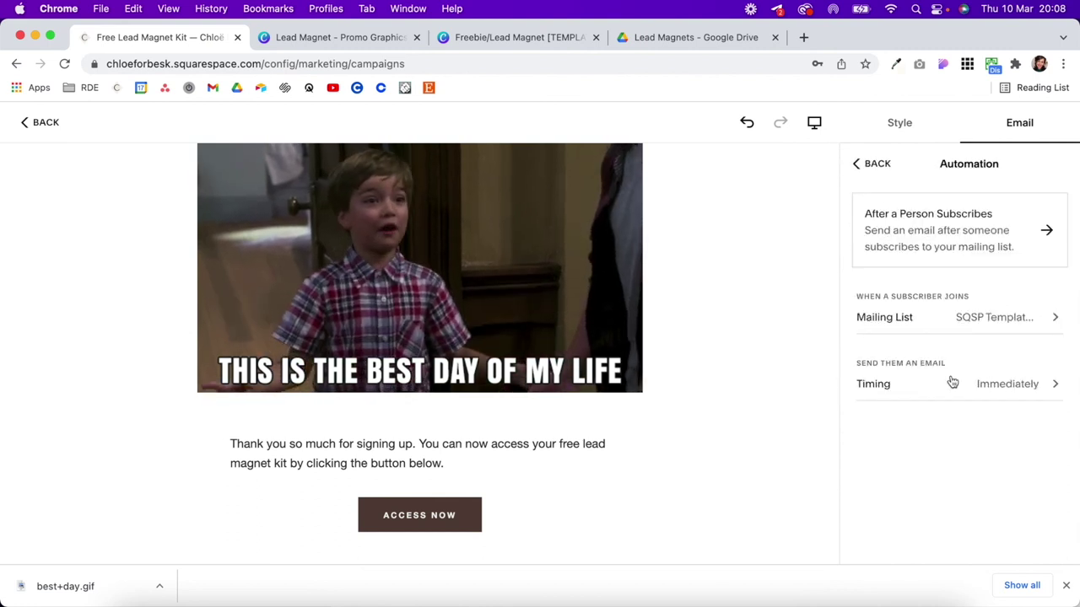
{"action": "left_click", "coordinate": [1025, 393]}
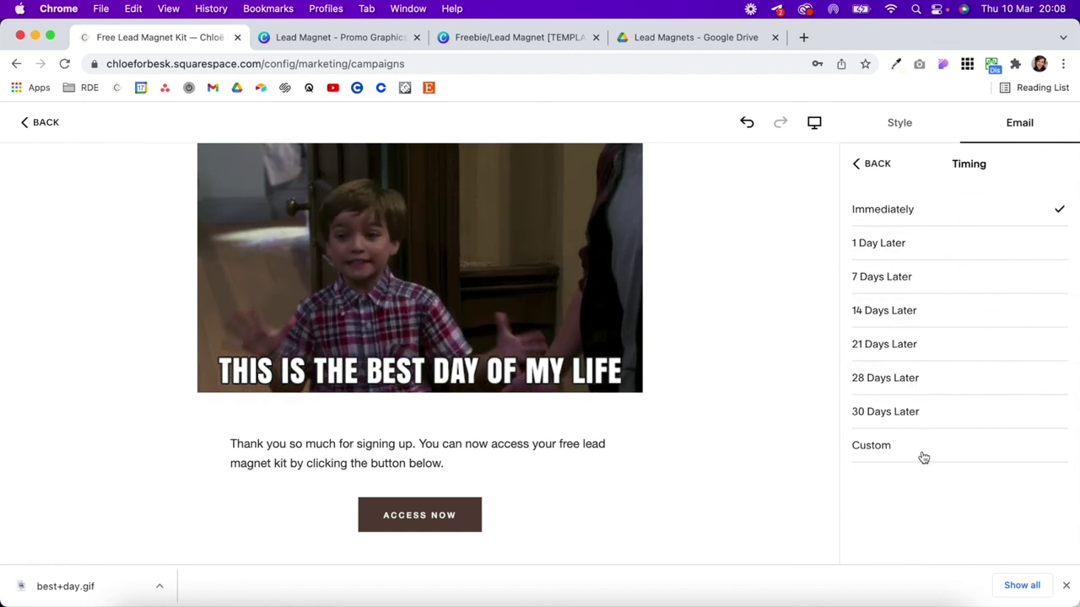
{"action": "left_click", "coordinate": [869, 165]}
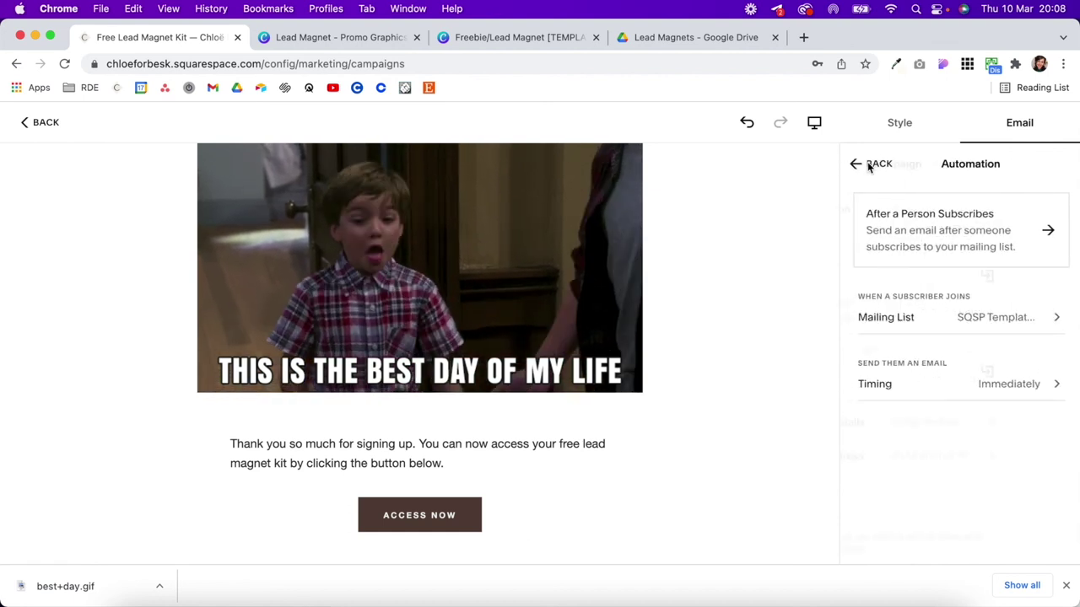
{"action": "left_click", "coordinate": [869, 164]}
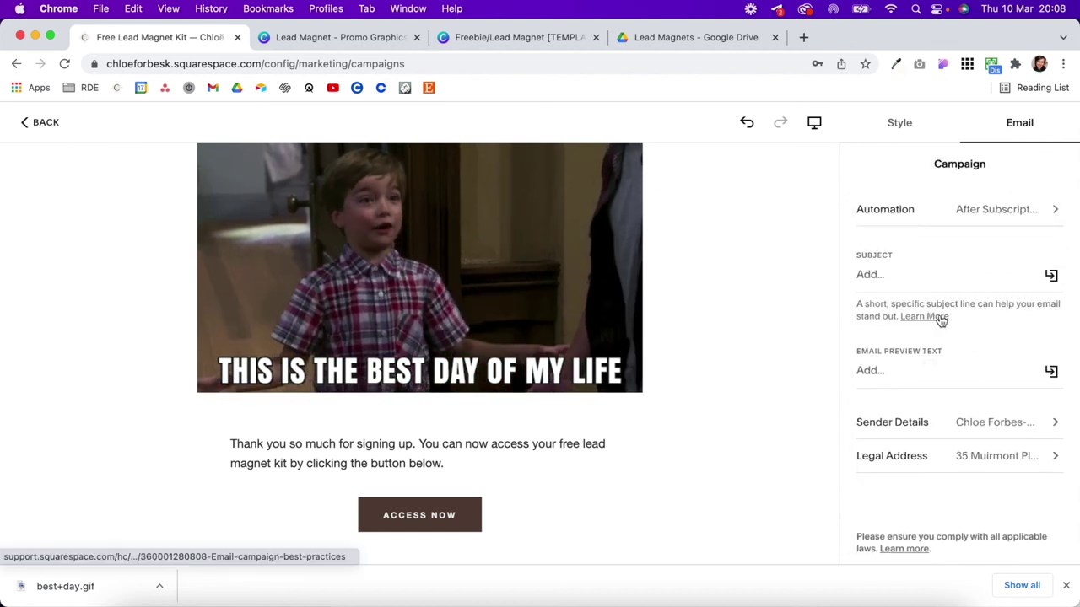
Set the email subject to 'Your Free Lead Magnet Kit'
{"action": "left_click", "coordinate": [881, 275]}
{"action": "key", "text": "super+v"}
{"action": "scroll", "coordinate": [909, 370], "scroll_direction": "down", "scroll_amount": 2}
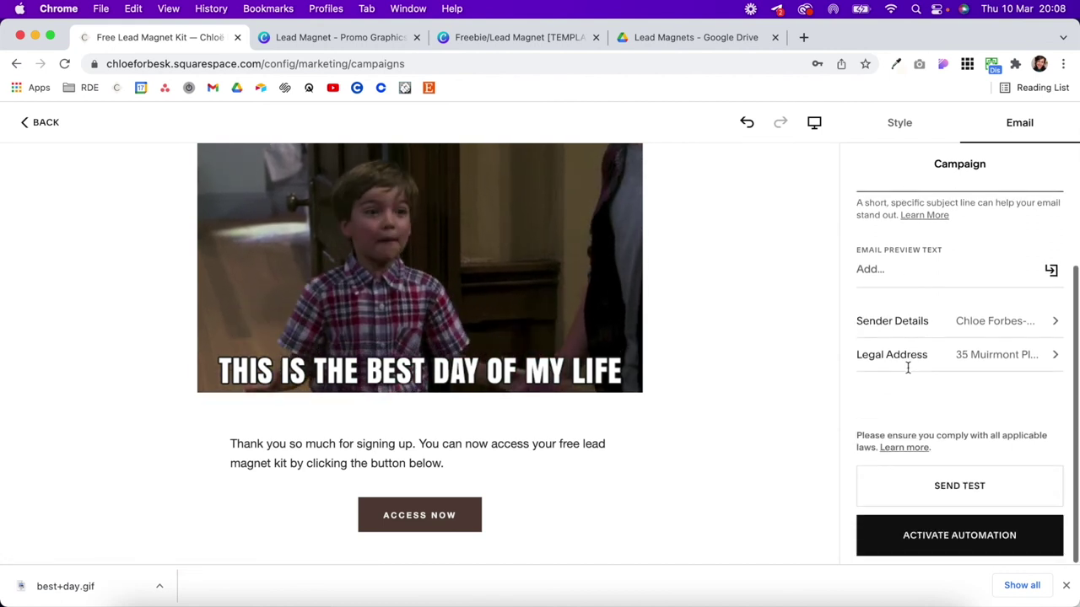